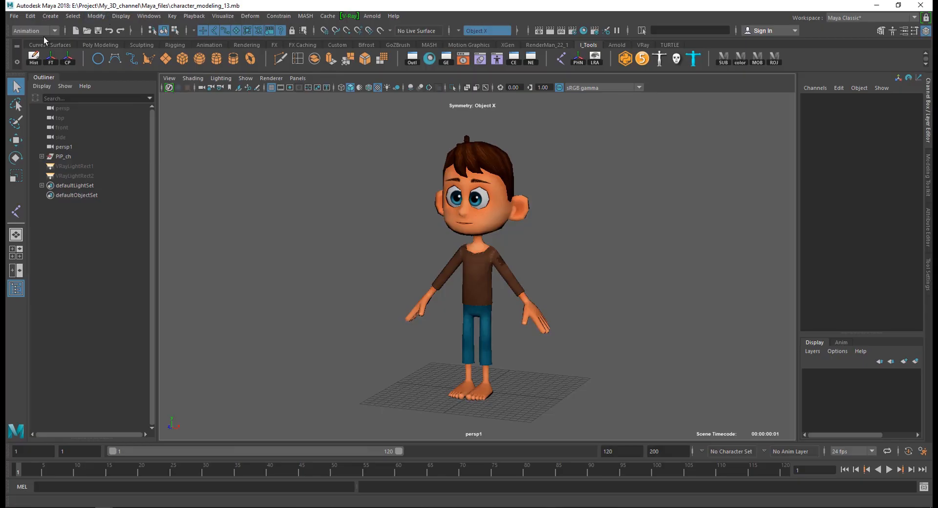
Step: Switch to the Rigging menu set and start the Create Joints tool with its tool settings displayed
left_click(46, 31)
left_click(38, 52)
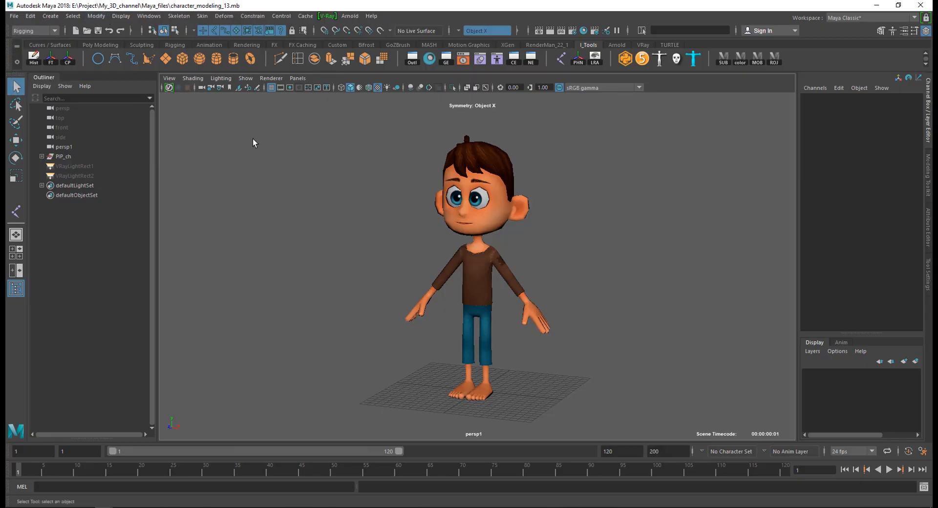
left_click(181, 18)
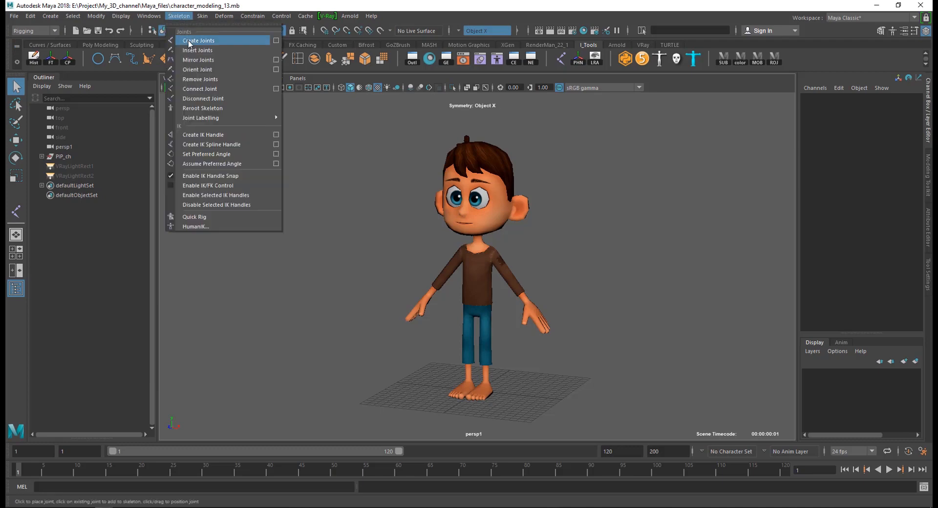
left_click(193, 35)
left_click(927, 274)
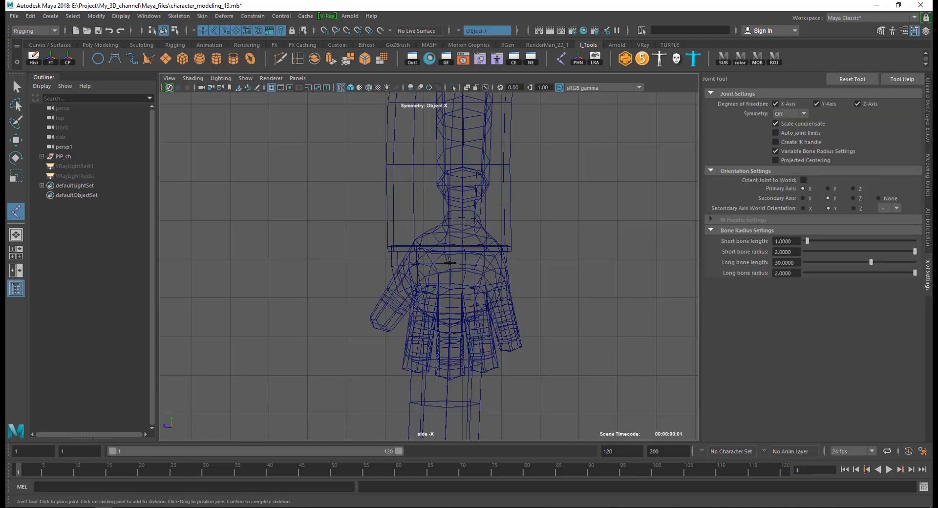
Step: Place a chain of four joints in the side view, from the pelvis up the spine to the base of the neck
left_click(449, 263)
scroll(448, 256, "down", 5)
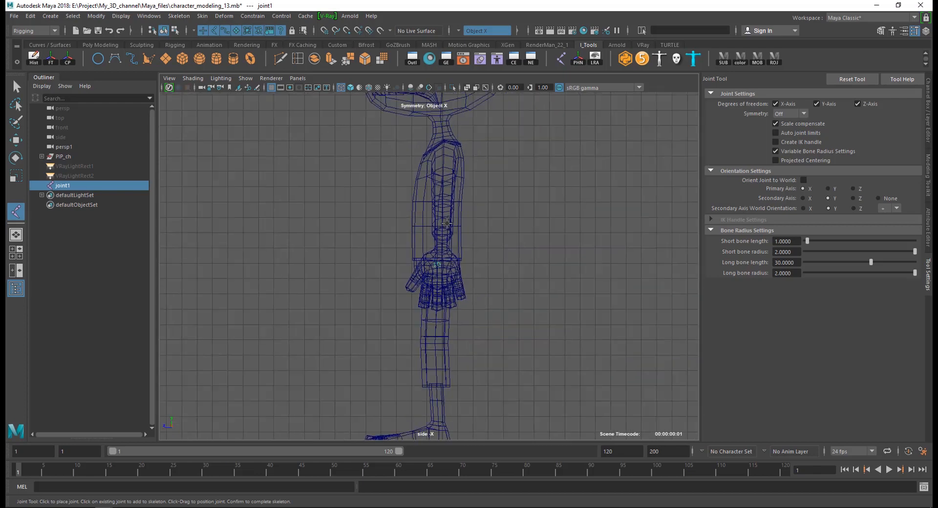
scroll(446, 257, "up", 4)
middle_click_drag(435, 260, 436, 255)
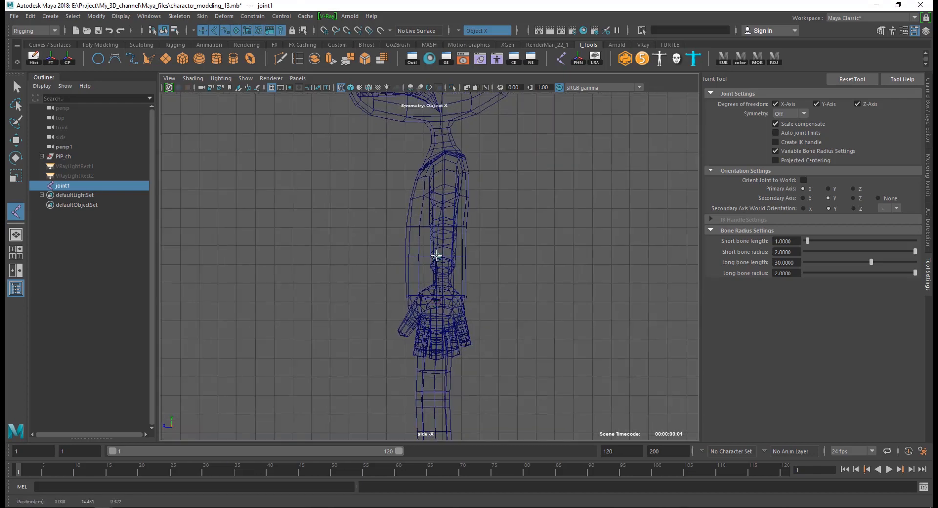
left_click(437, 256)
scroll(445, 220, "up", 4)
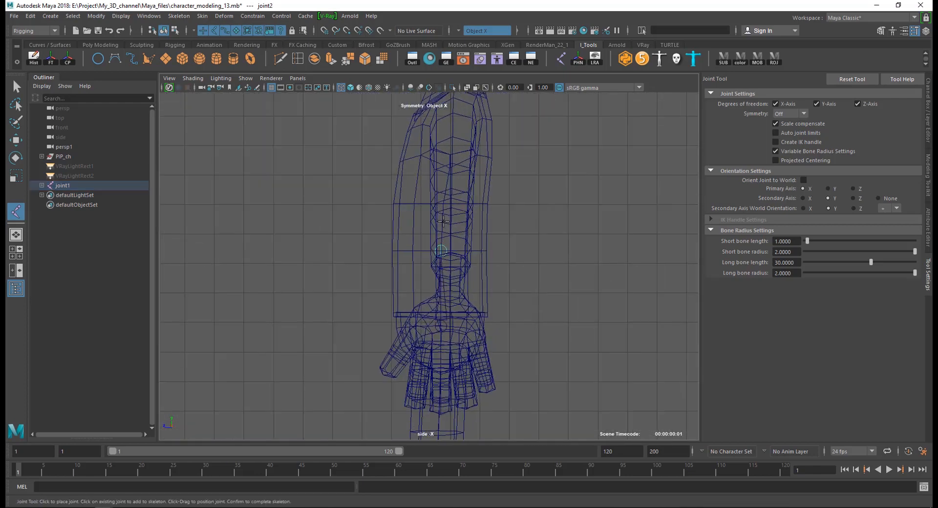
middle_click_drag(450, 193, 434, 224, "alt")
left_click(443, 156)
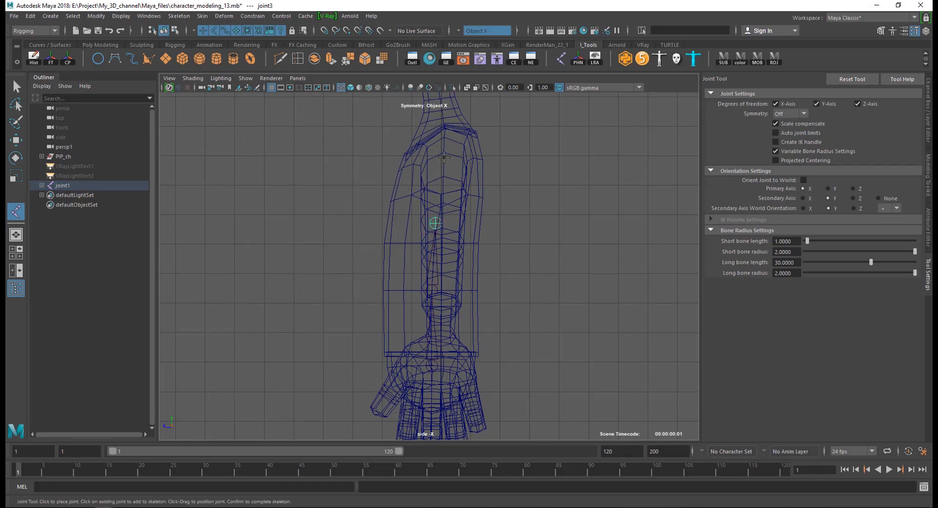
middle_click_drag(442, 150, 444, 127)
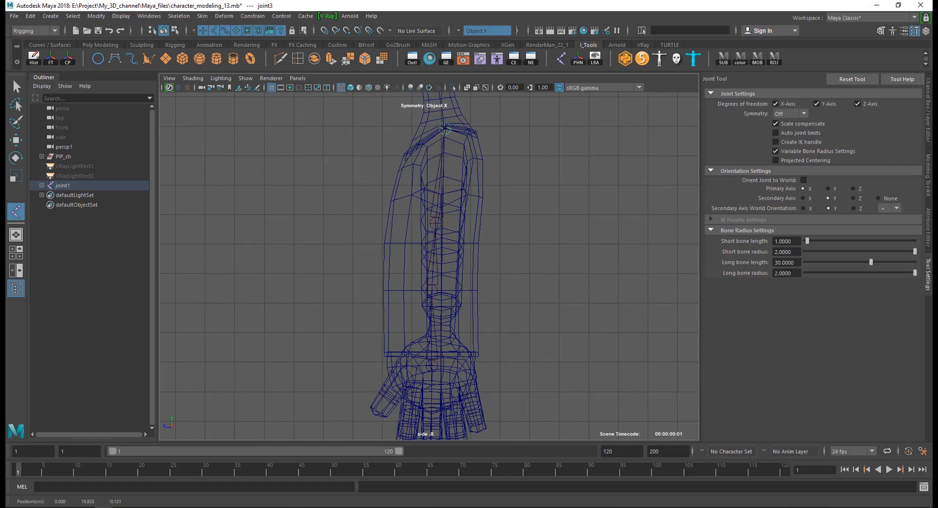
left_click(444, 128)
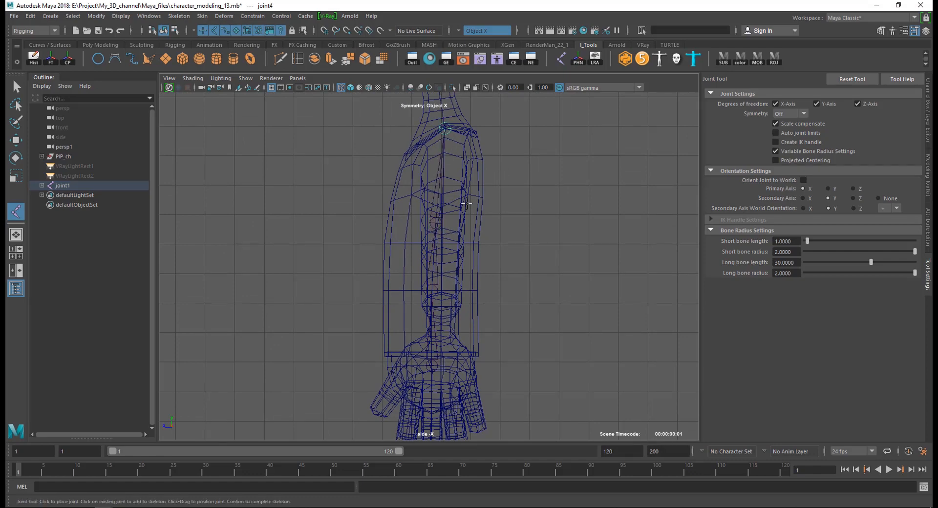
Step: Extend the chain with a joint at the base of the head and one at its top, and finish the chain
middle_click_drag(458, 121, 463, 233, "alt")
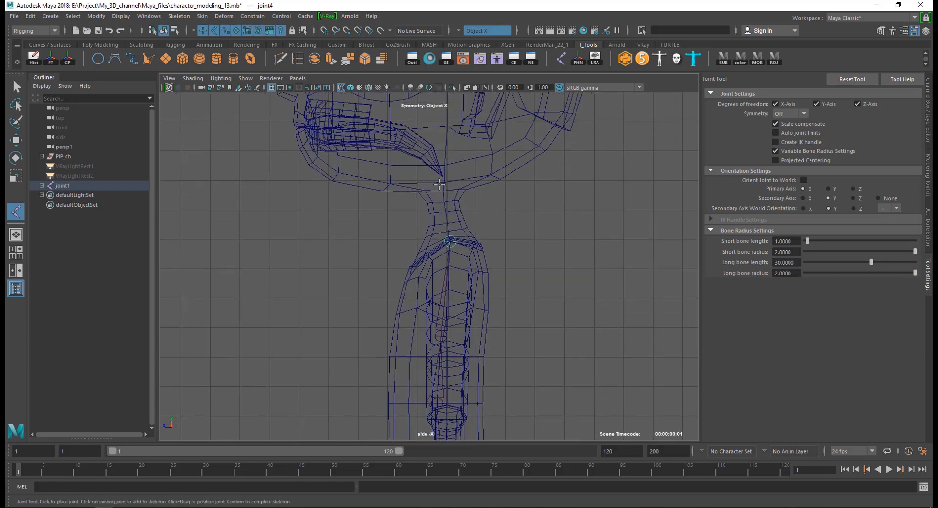
middle_click_drag(442, 189, 452, 246)
scroll(441, 186, "down", 5)
scroll(440, 186, "up", 3)
scroll(423, 177, "down", 3)
middle_click_drag(423, 176, 428, 218, "alt")
left_click(434, 167)
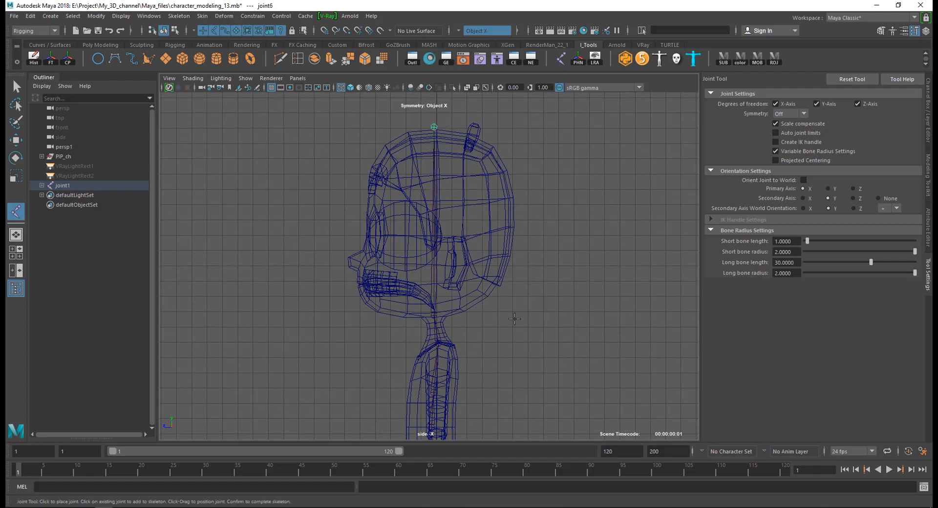
key("Return")
Step: Set the joint display size to 0.30
scroll(491, 315, "down", 3)
middle_click_drag(467, 418, 458, 370, "alt")
left_click(121, 15)
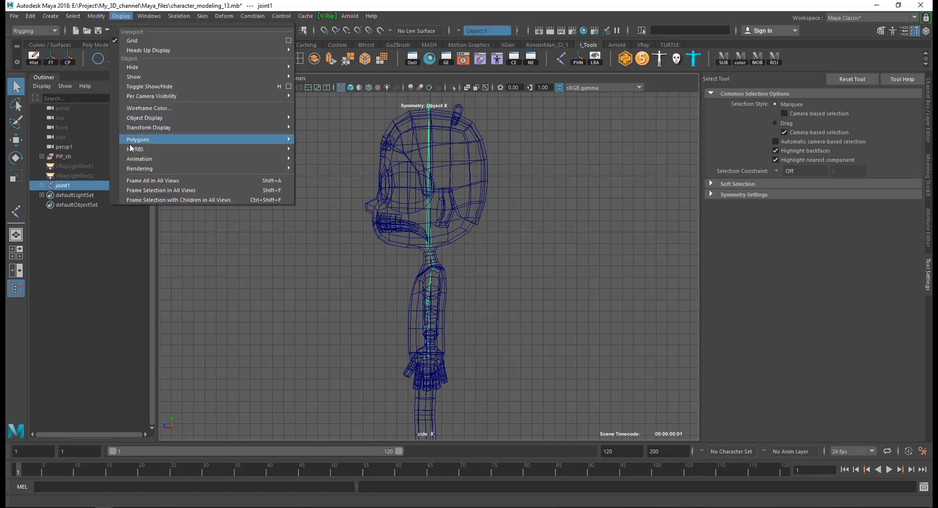
mouse_move(231, 159)
left_click(319, 189)
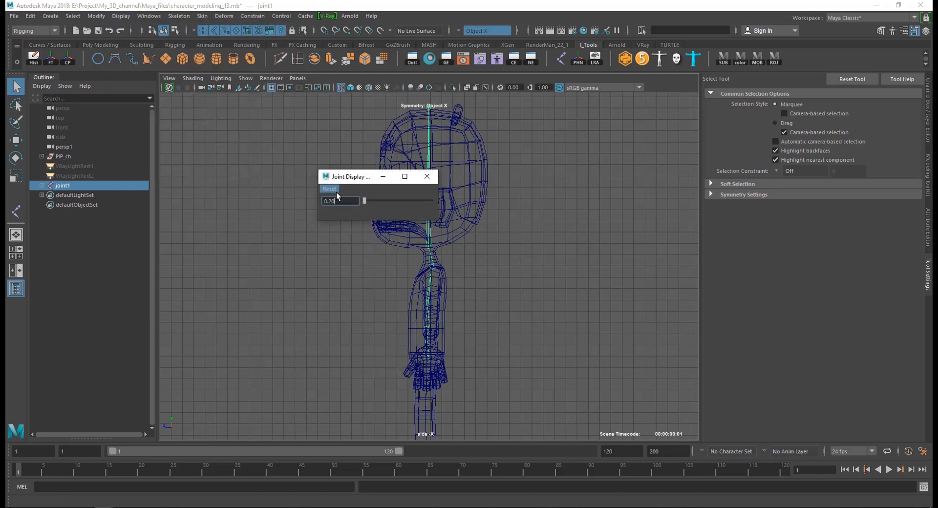
double_click(265, 215)
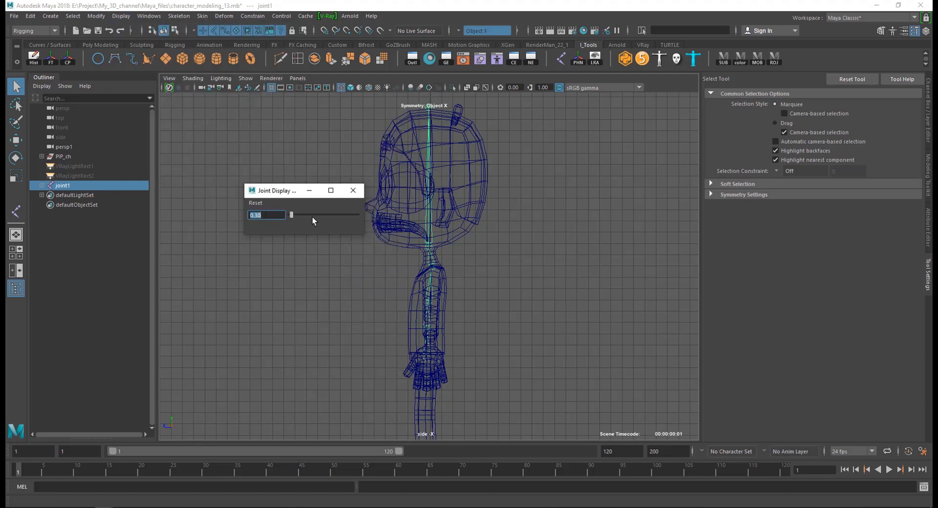
left_click(338, 256)
left_click(353, 190)
Step: Turn on X-ray joints in the perspective view and inspect the joint chain inside the character
key("space")
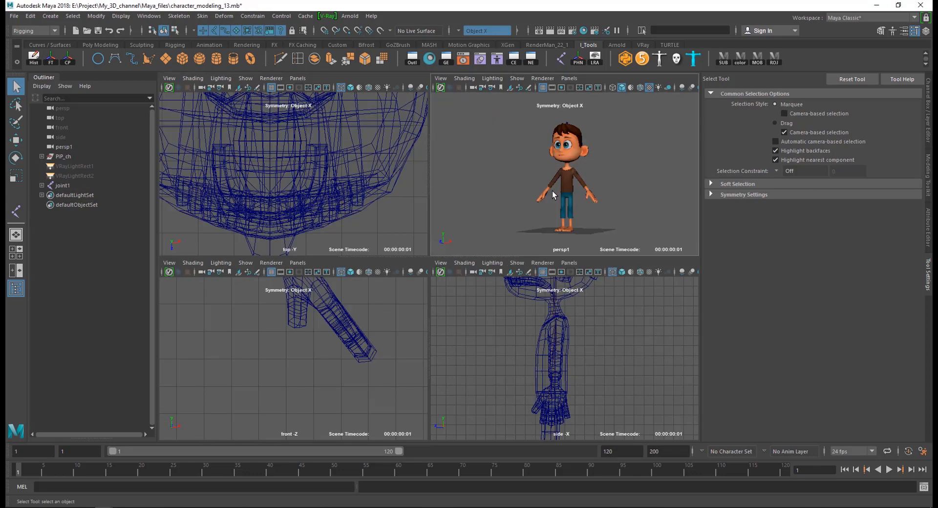
key("space")
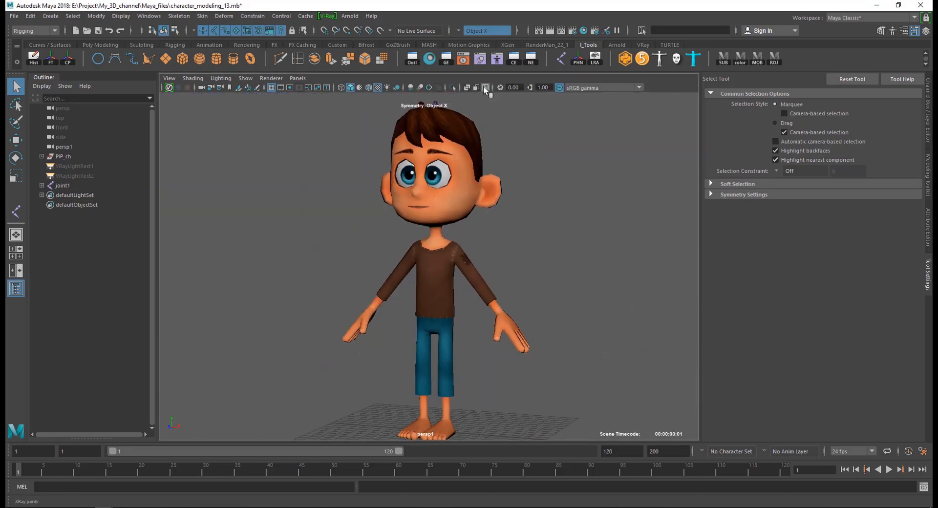
left_click(483, 87)
left_click_drag(497, 269, 402, 276, "alt")
left_click(478, 326)
Step: Reposition the mid-spine joint slightly upward in the side view by editing its pivot, leaving its child joints in place
key("space")
key("space")
left_click(420, 243)
key("w")
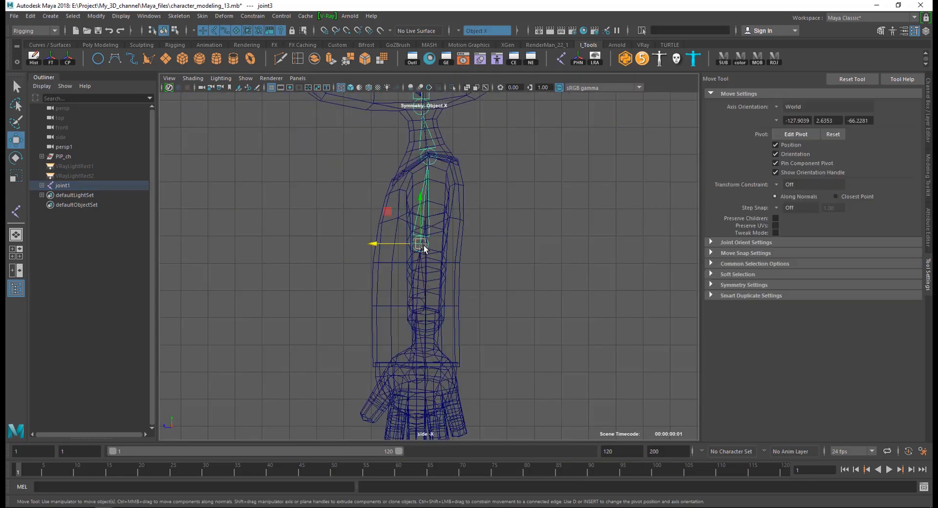
middle_click_drag(428, 235, 446, 250, "alt")
scroll(446, 250, "up", 2)
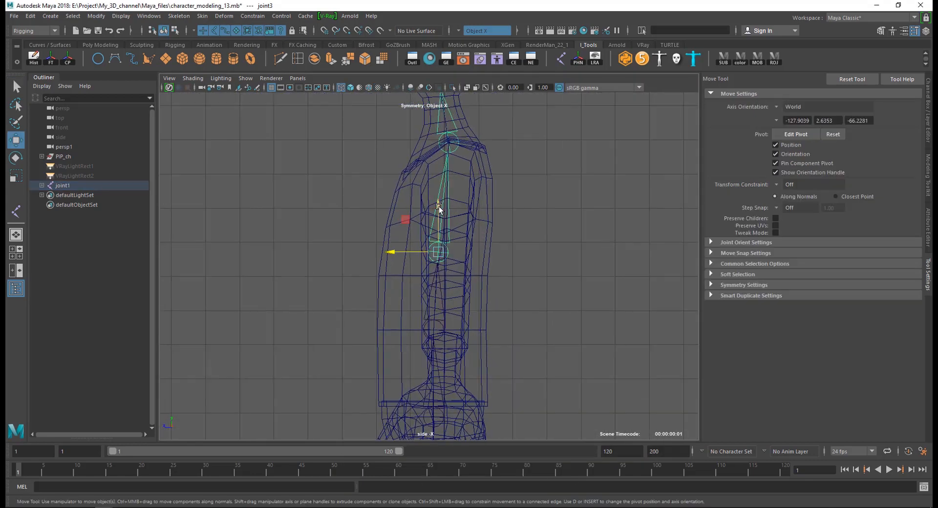
key("d")
key("d")
key("d")
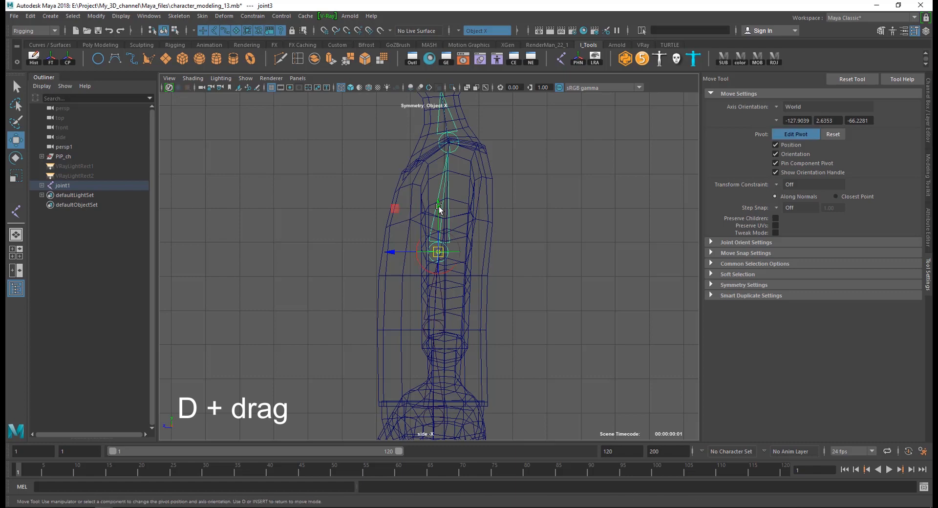
middle_click_drag(394, 211, 394, 197)
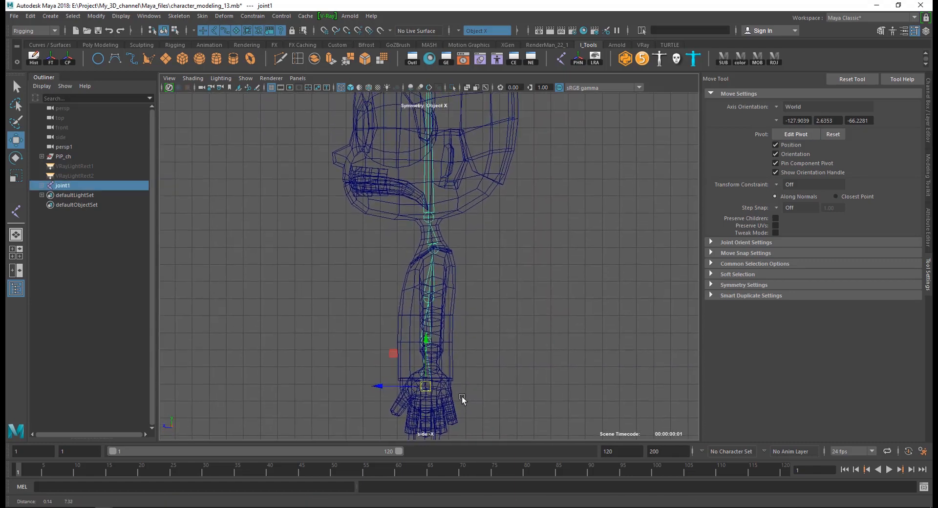
Step: Create a separate joint in the pelvis just below the spine chain's root, and shift the root joint slightly upward through its pivot
middle_click_drag(462, 397, 470, 238, "alt")
scroll(470, 238, "up", 3)
scroll(479, 240, "up", 1)
left_click(489, 242)
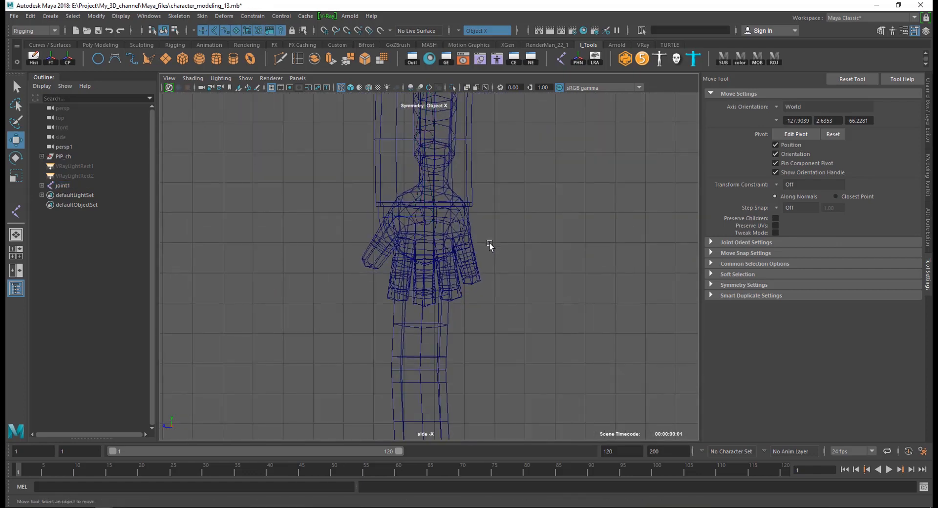
scroll(489, 242, "up", 2)
left_click(179, 15)
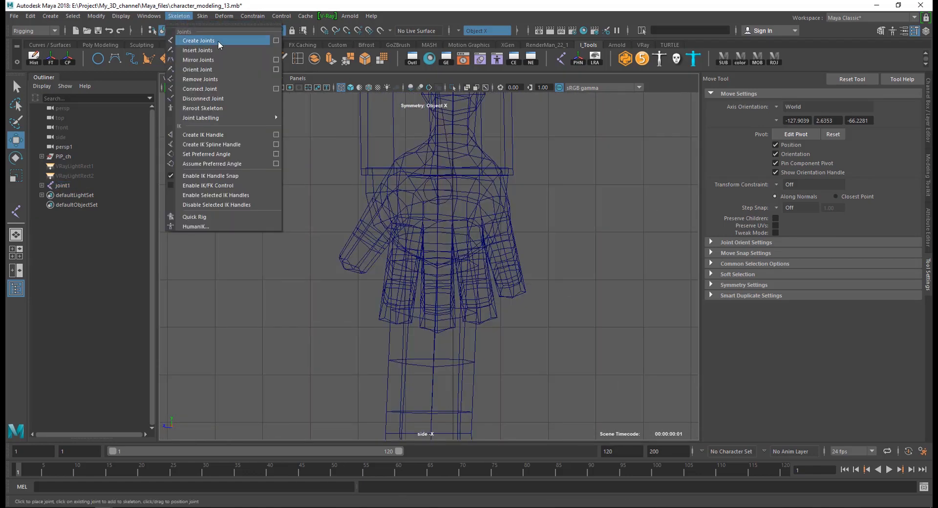
left_click(560, 59)
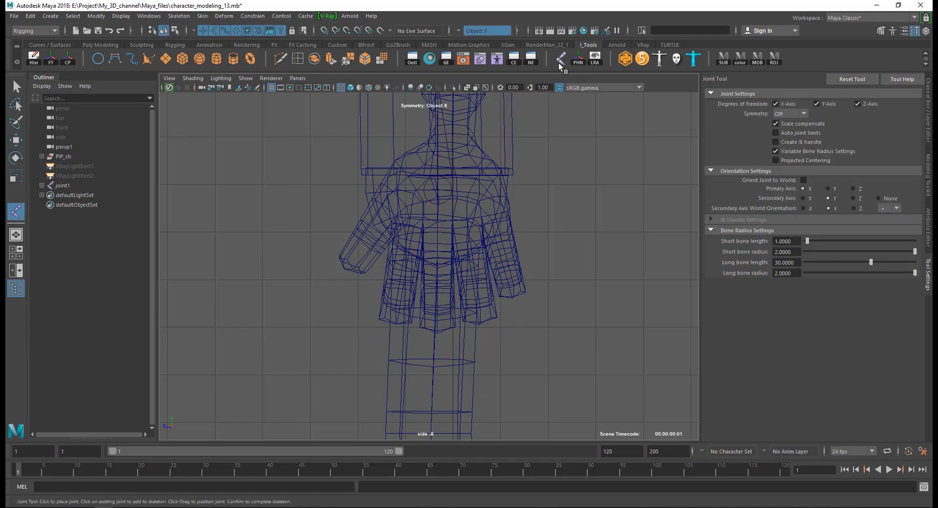
scroll(438, 186, "down", 4)
scroll(438, 186, "up", 3)
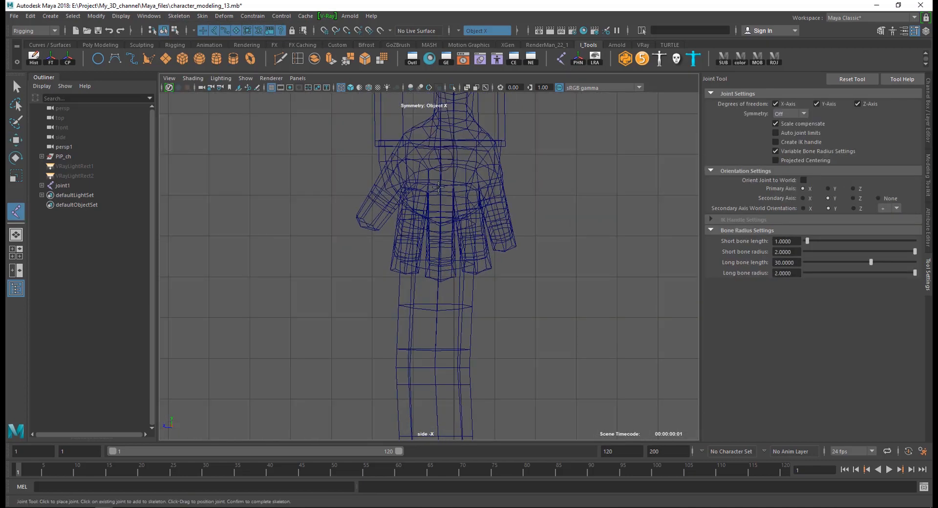
left_click(441, 174)
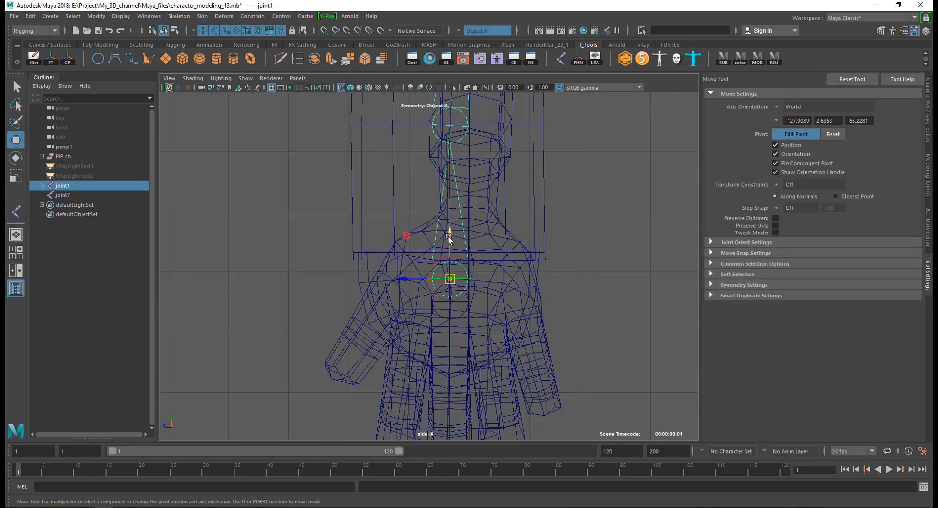
mouse_move(449, 237)
left_mouse_down()
mouse_move(449, 226)
mouse_move(445, 233)
left_mouse_up()
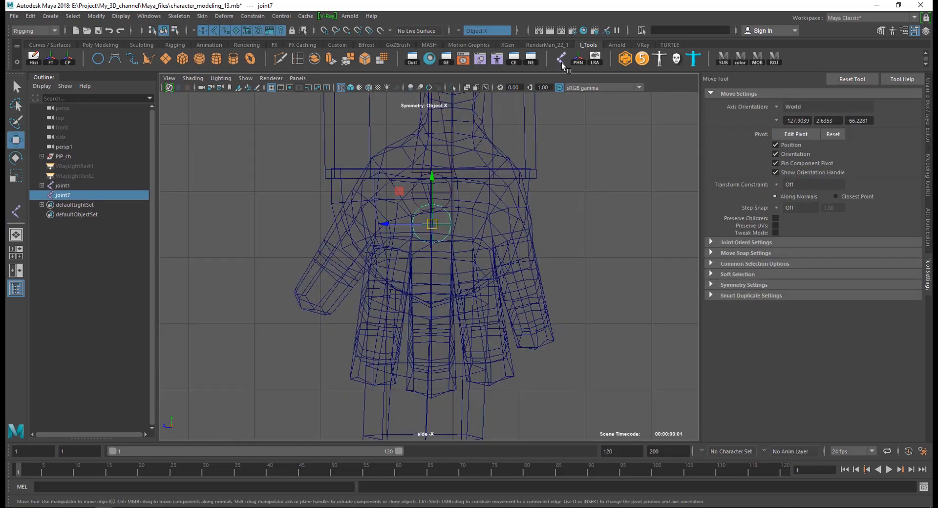
Step: Create another separate joint in the side view, just below the previous pelvis joint on the body's centre line
left_click(561, 59)
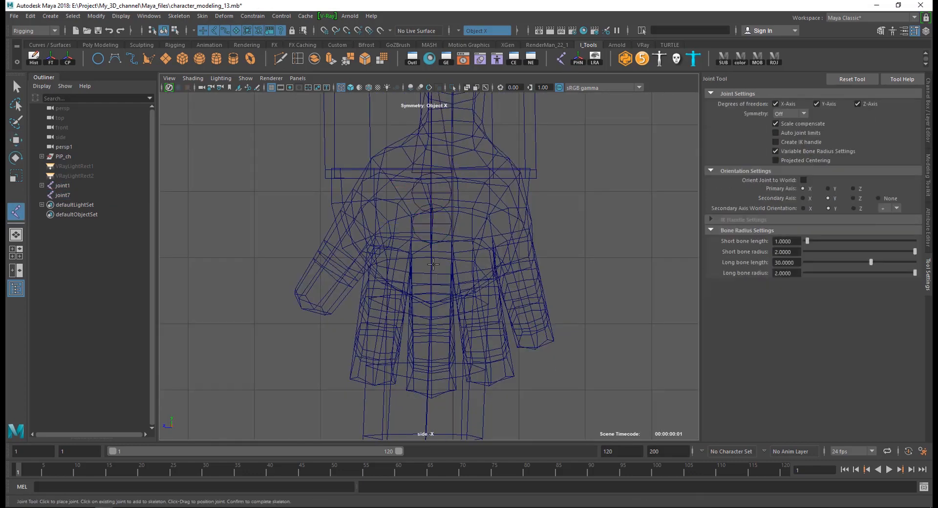
left_click(431, 260)
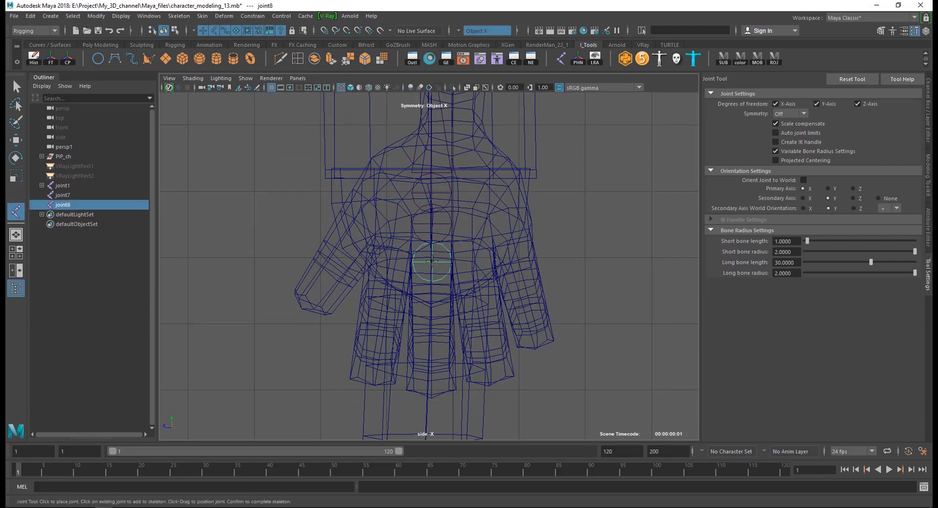
scroll(432, 259, "down", 8)
key("w")
left_click(495, 263)
Step: Fine-tune the vertical placement of the separate pelvis joints in the perspective view
key("space")
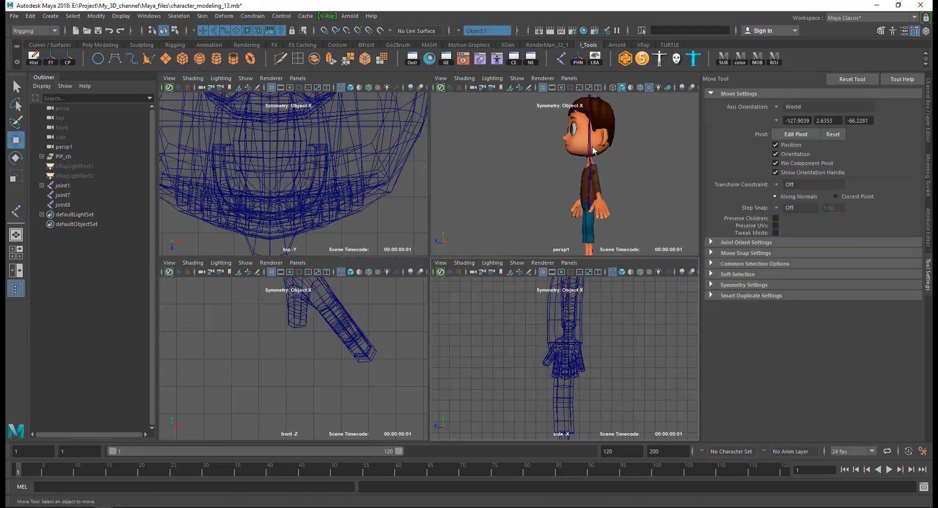
key("space")
left_click_drag(511, 253, 500, 321, "alt")
middle_click_drag(499, 321, 521, 299, "alt")
scroll(520, 298, "up", 7)
scroll(519, 301, "down", 3)
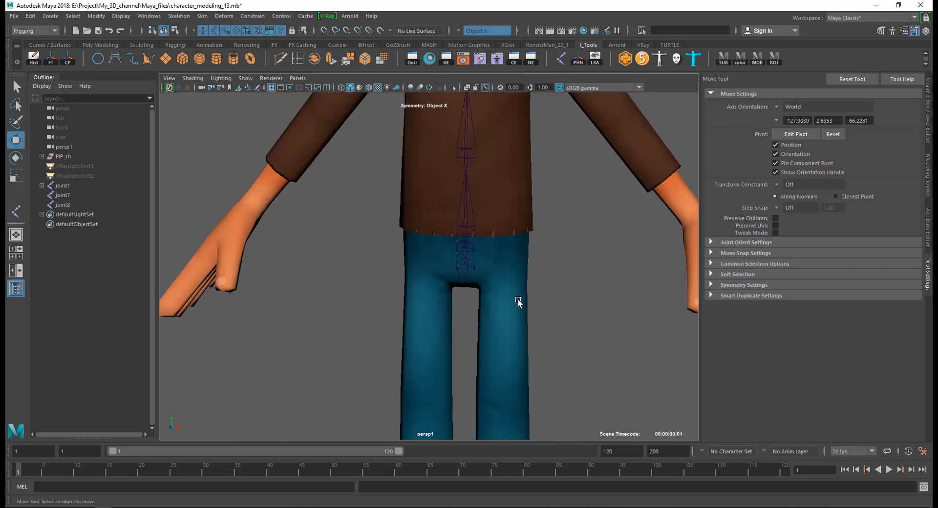
left_click_drag(518, 302, 502, 262, "alt")
left_click(435, 279)
key("f")
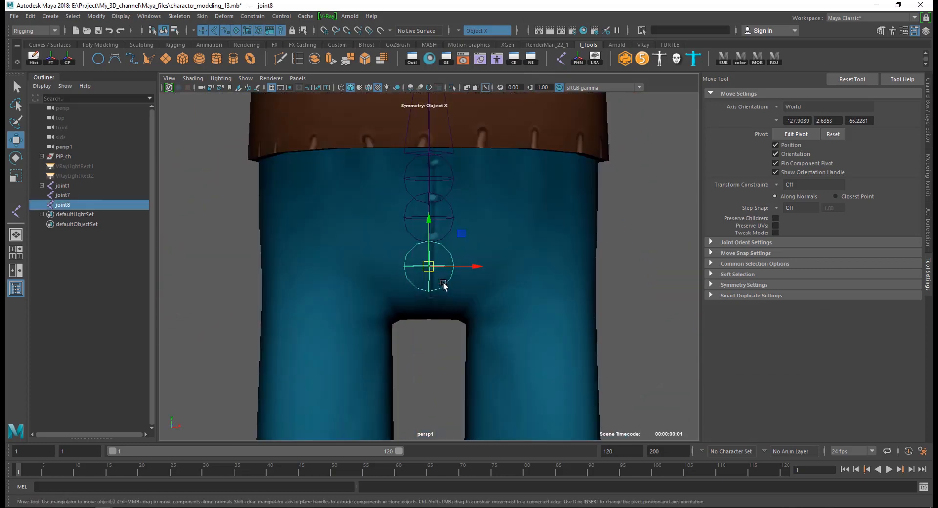
left_click(444, 240)
left_click(429, 264)
left_click_drag(428, 222, 428, 217)
Step: Parent the spine chain's root joint to the separate pelvis joint directly below it
left_click(630, 229)
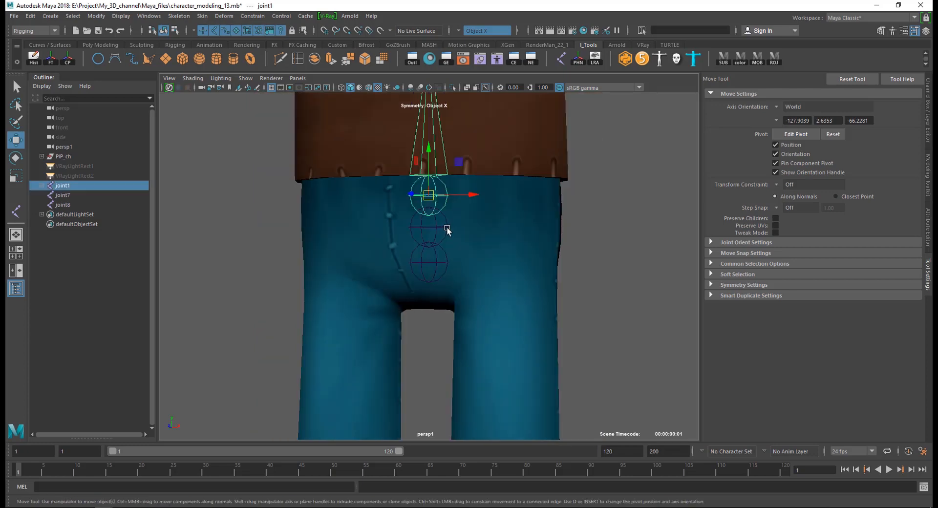
left_click(447, 229, "shift")
key("p")
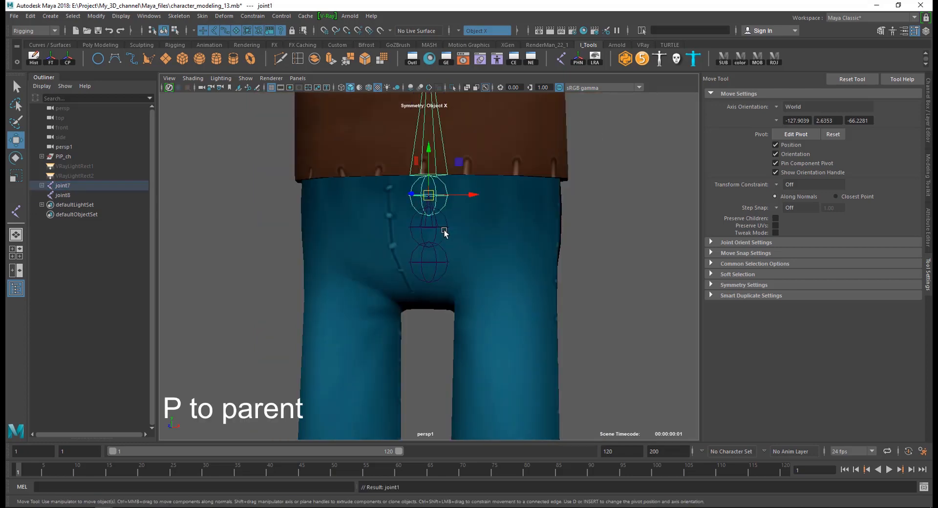
left_click(622, 245)
Step: Rotate the spine's new parent joint to test the hierarchy, and undo the rotation
left_click(446, 230)
scroll(425, 236, "down", 3)
scroll(416, 211, "up", 2)
key("e")
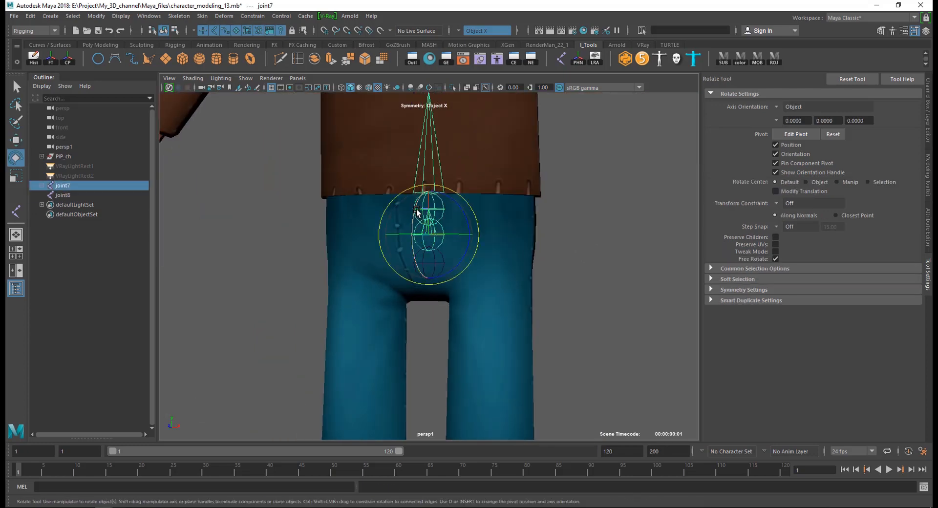
left_click_drag(416, 210, 450, 227)
key("ctrl+z")
left_click(607, 269)
scroll(420, 263, "up", 5)
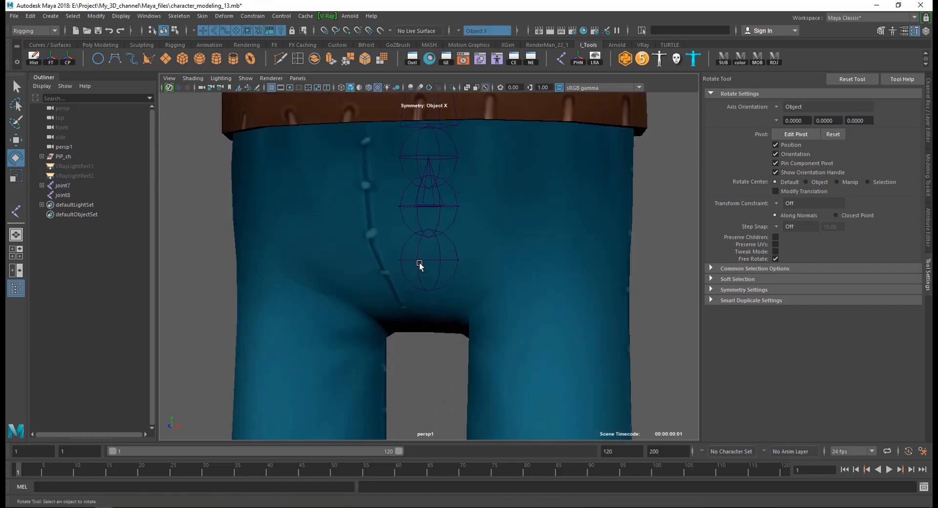
Step: Parent the lowest separate pelvis joint to the pelvis joint directly above it
left_click(458, 264)
left_click(458, 206, "shift")
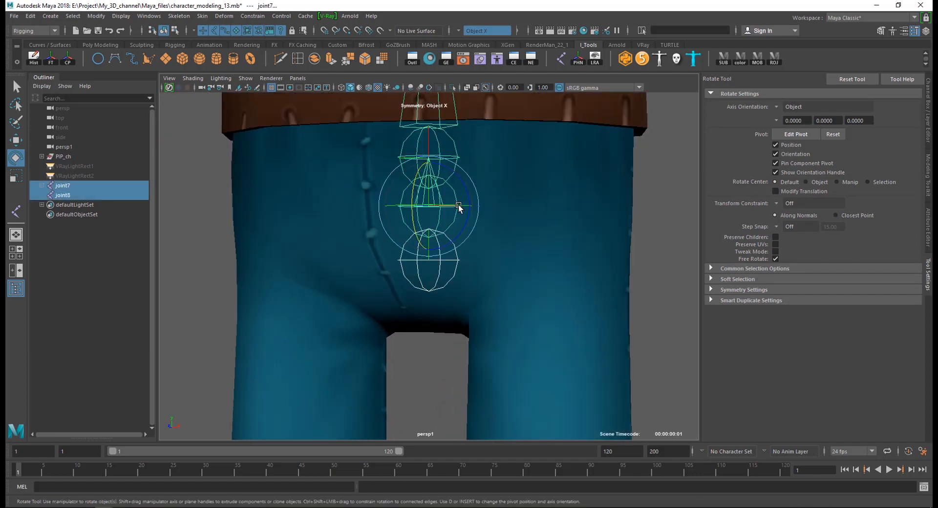
key("p")
left_click(644, 228)
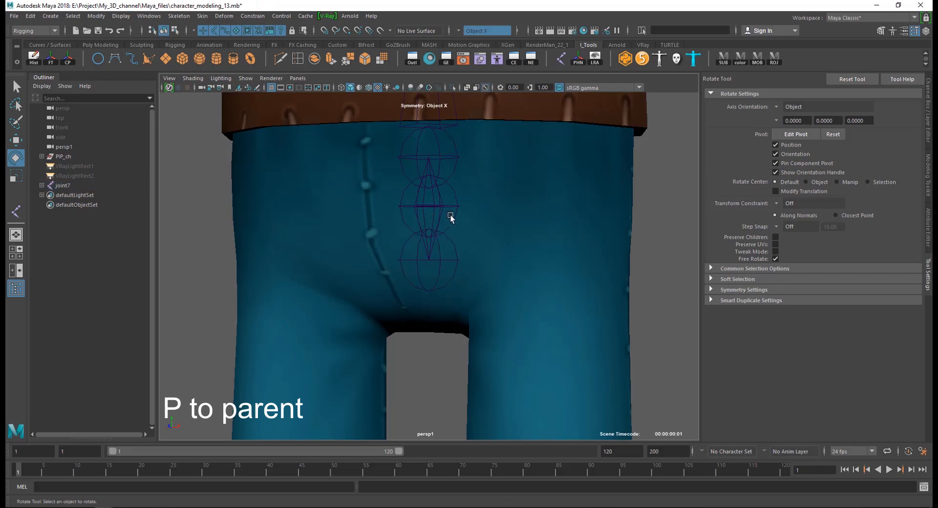
Step: Rotate the upper pelvis joint to test that the spine and lower pelvis joint follow, and undo the rotation
left_click(441, 207)
left_click(426, 203)
left_click_drag(413, 185, 450, 175)
key("ctrl+z")
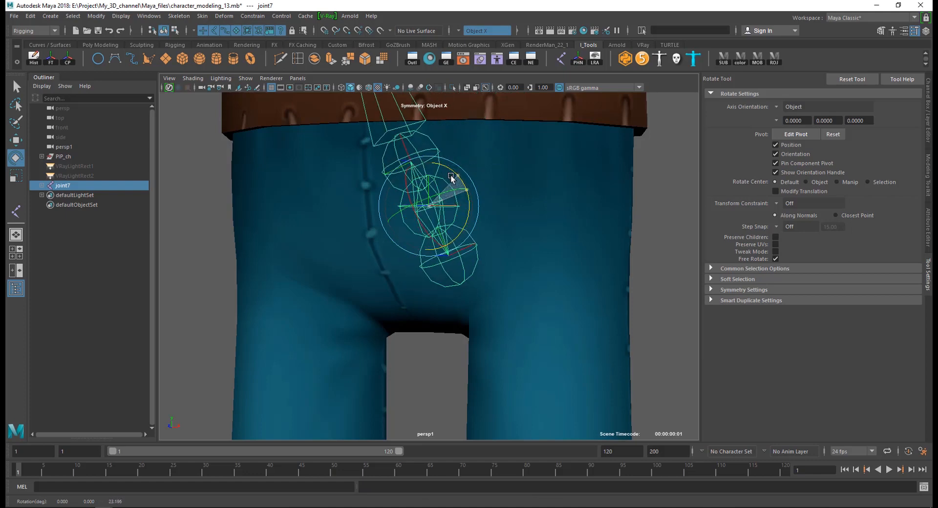
key("ctrl+z")
key("ctrl+z")
key("ctrl+z")
scroll(494, 265, "down", 4)
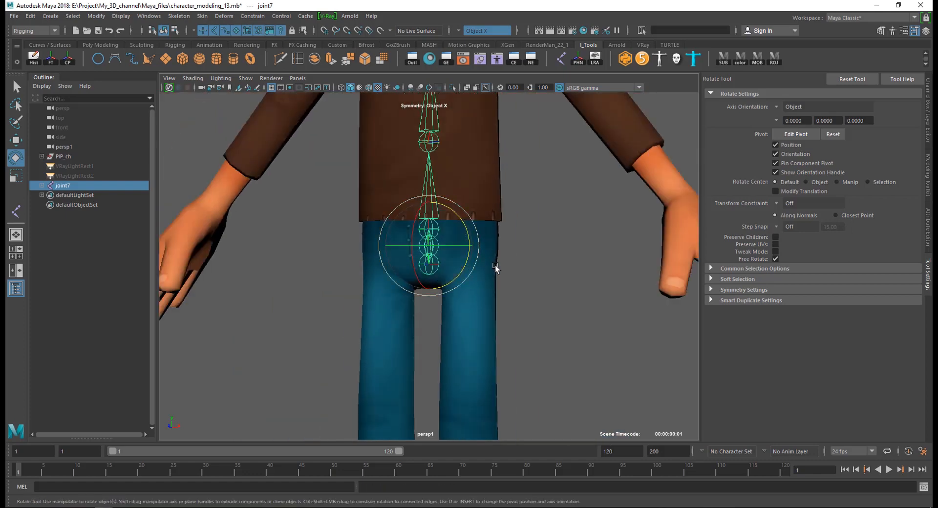
left_click(445, 315)
Step: Start a separate leg joint chain in the side view with a hip joint at the top of the leg
scroll(449, 250, "up", 5)
scroll(450, 250, "down", 3)
key("space")
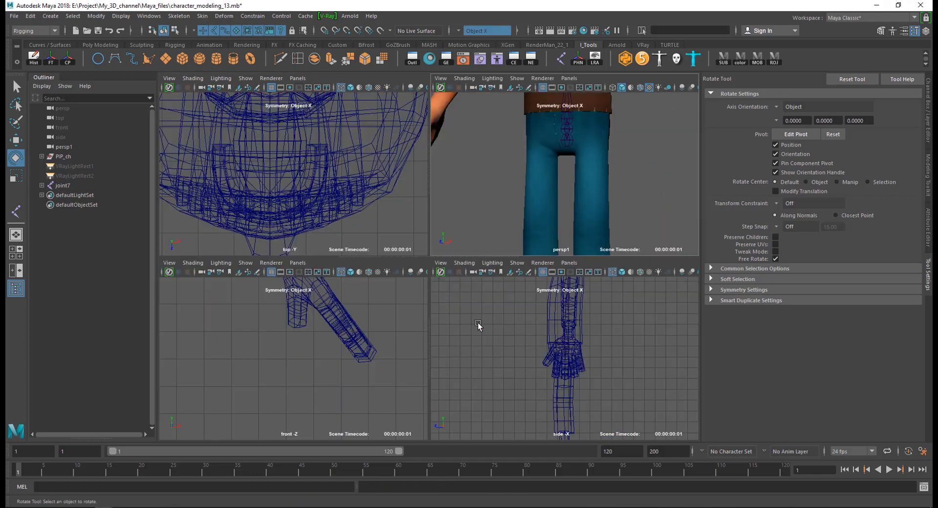
key("space")
scroll(442, 318, "up", 3)
middle_click_drag(443, 318, 458, 212, "alt")
scroll(443, 262, "down", 2)
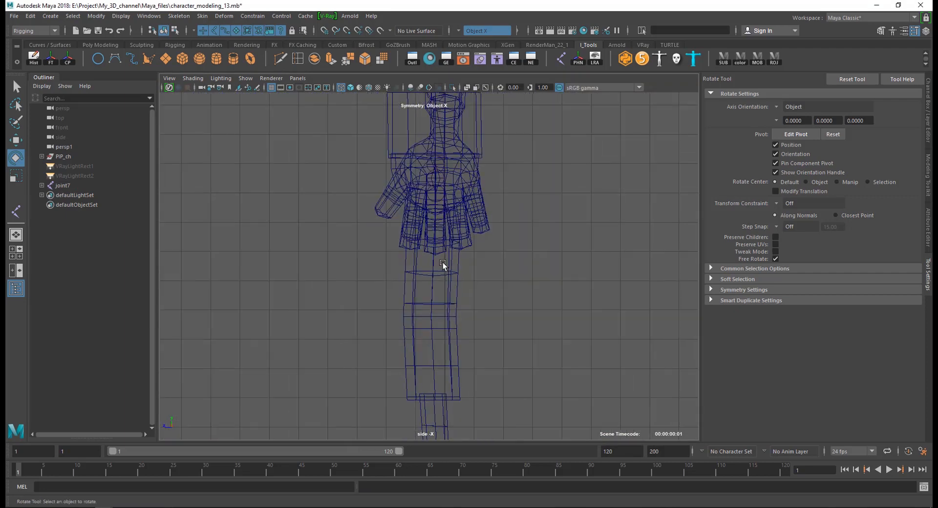
left_click(560, 58)
scroll(447, 194, "up", 2)
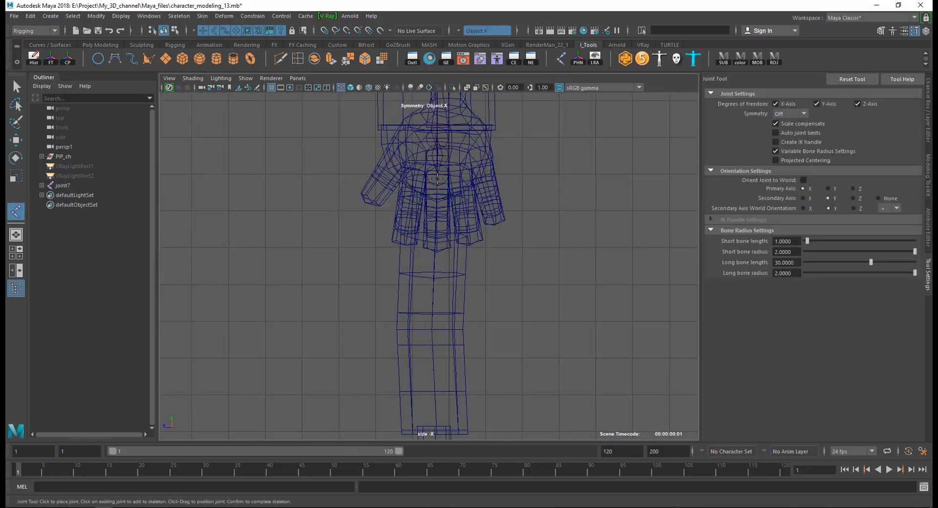
left_click(438, 179)
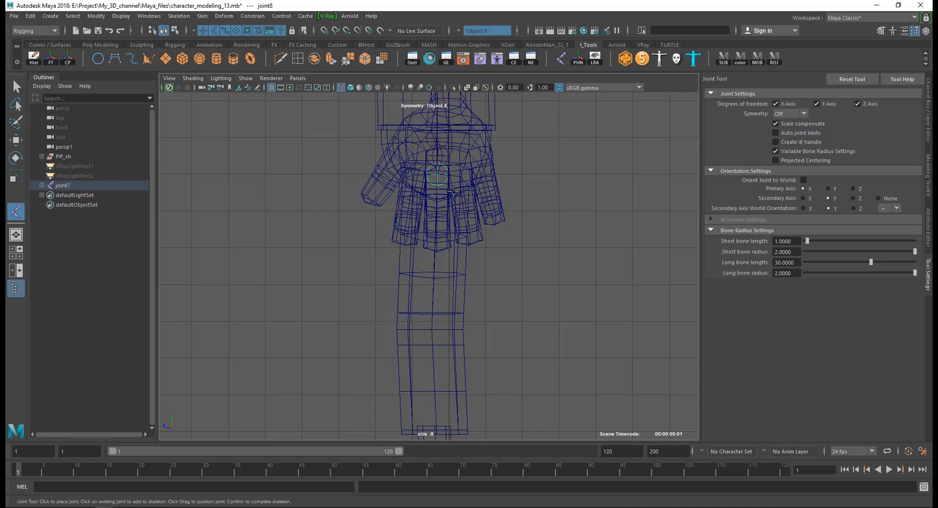
key("ctrl+z")
middle_click_drag(452, 191, 442, 223, "alt")
scroll(442, 223, "up", 2)
left_click_drag(462, 208, 425, 182)
Step: Add the knee joint at the leg's knee edge loops in the side view
scroll(426, 182, "down", 5)
middle_click_drag(436, 276, 427, 183, "alt")
scroll(428, 183, "up", 2)
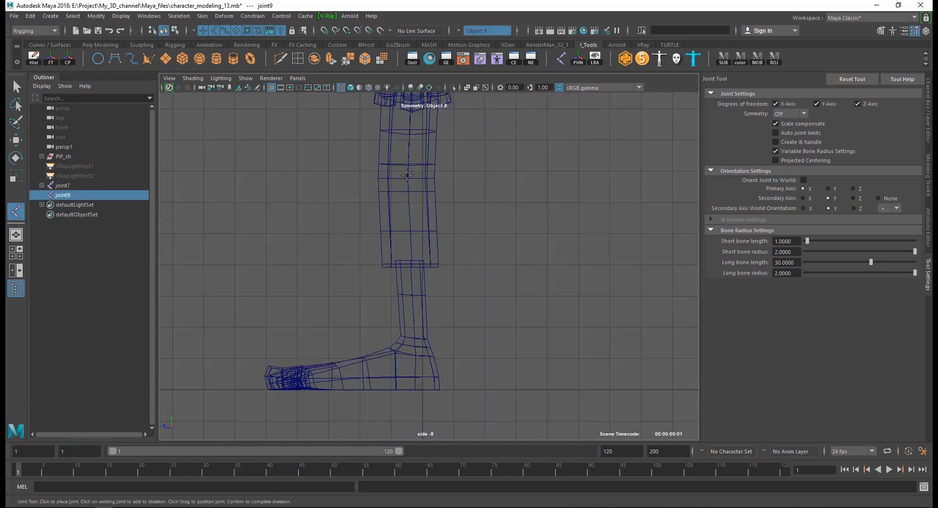
left_click_drag(407, 177, 406, 178)
Step: Add the ankle joint where the lower leg meets the foot in the side view
scroll(418, 211, "down", 4)
scroll(427, 313, "up", 2)
middle_click_drag(427, 314, 453, 231, "alt")
scroll(454, 237, "up", 2)
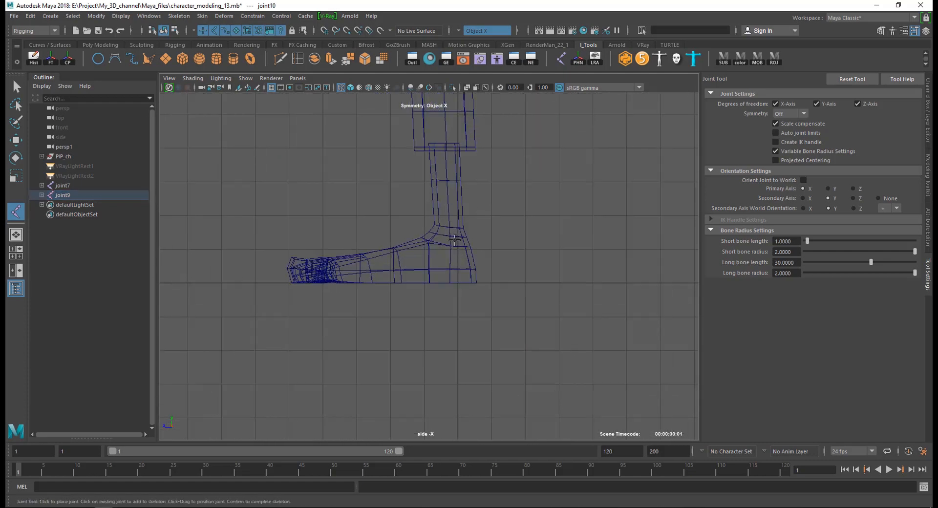
left_click_drag(454, 239, 449, 236)
Step: Continue the leg chain with a joint at the ball of the foot and an end joint at the toe tip
scroll(463, 242, "up", 2)
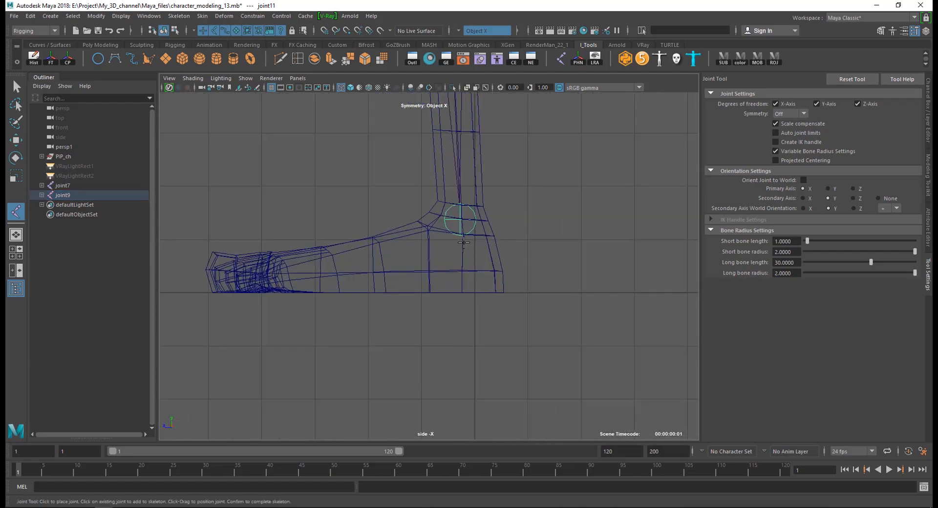
middle_click_drag(463, 243, 474, 279, "alt")
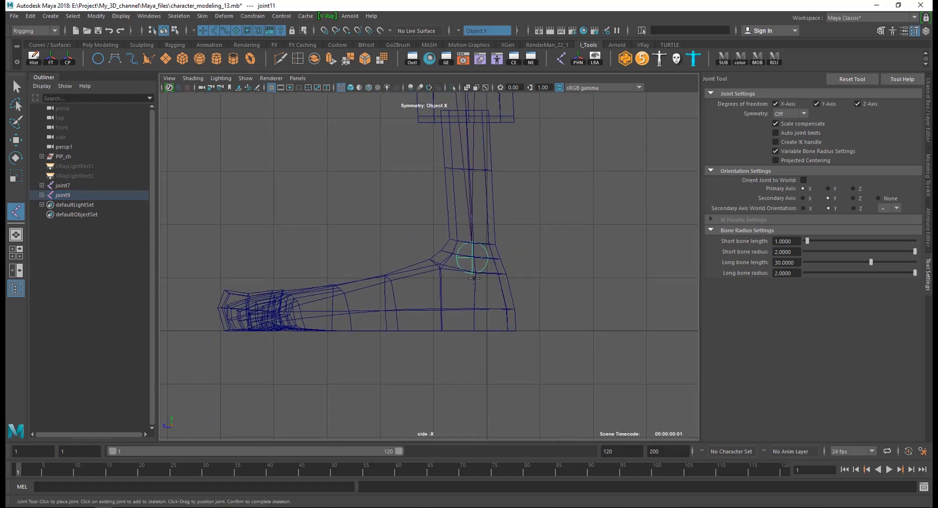
left_click(350, 318)
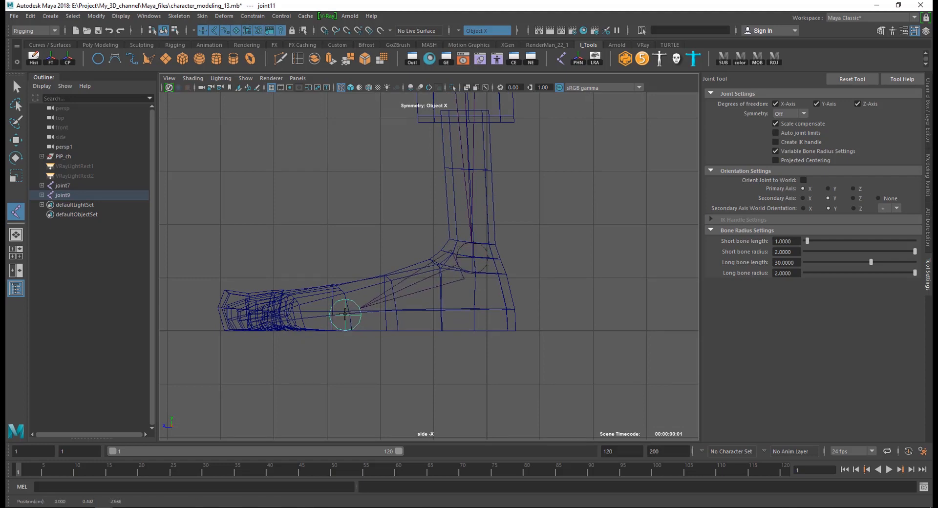
left_click(266, 316)
middle_click_drag(266, 315, 218, 319)
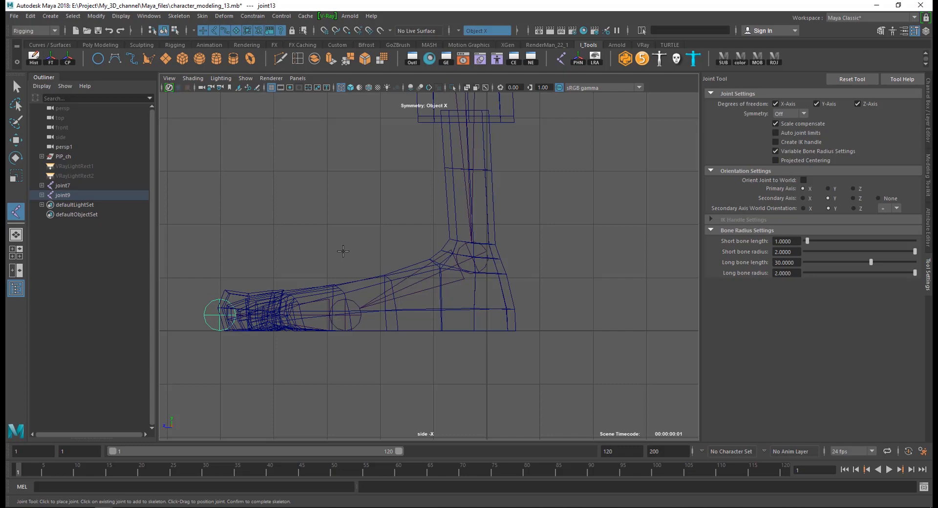
Step: Nudge the ball joint slightly toward the toes in pivot editing mode, leaving the toe joint in place
key("w")
scroll(343, 251, "up", 3)
key("d")
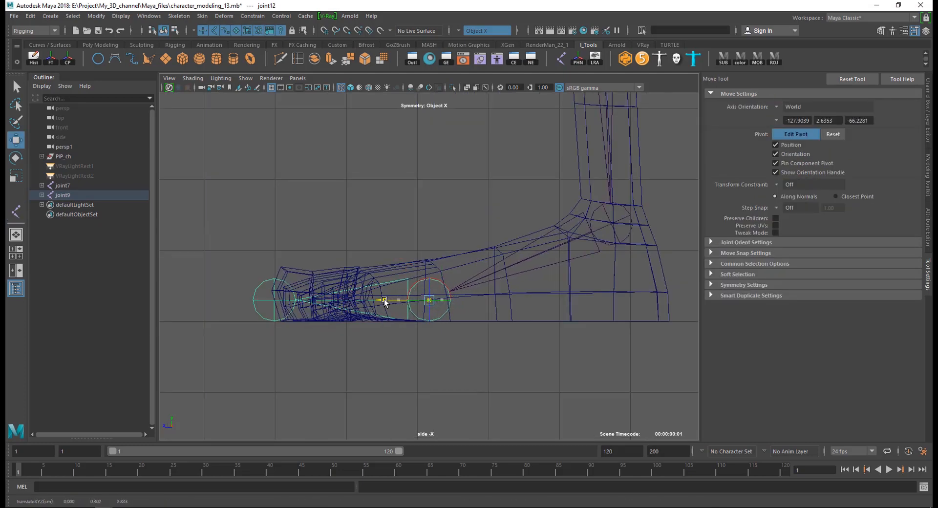
left_click_drag(385, 301, 383, 300)
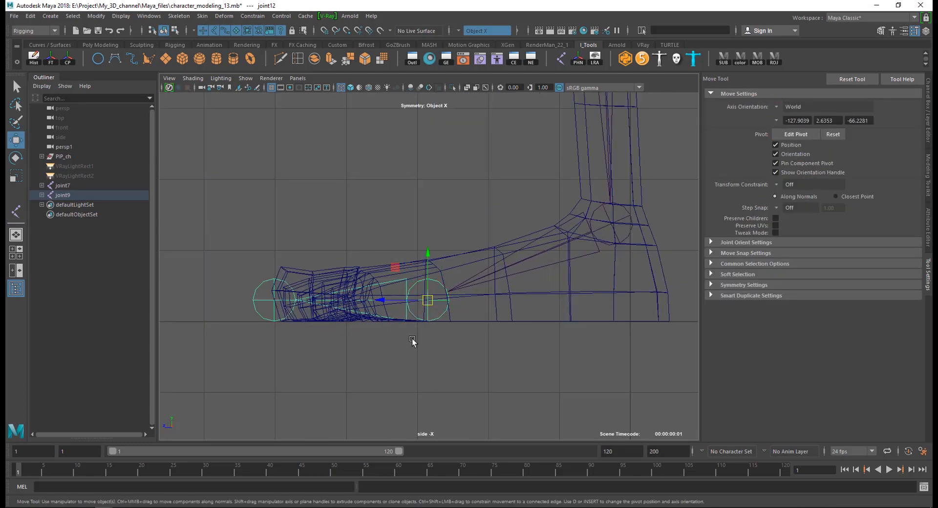
left_click(413, 340)
Step: Move the whole leg chain from the centre line into the character's left leg, to about 1.23 cm in X
key("space")
key("space")
right_click_drag(545, 252, 486, 300, "alt")
mouse_move(485, 300)
left_mouse_down("alt")
mouse_move(494, 316)
mouse_move(520, 318)
mouse_move(484, 313)
left_mouse_up("alt")
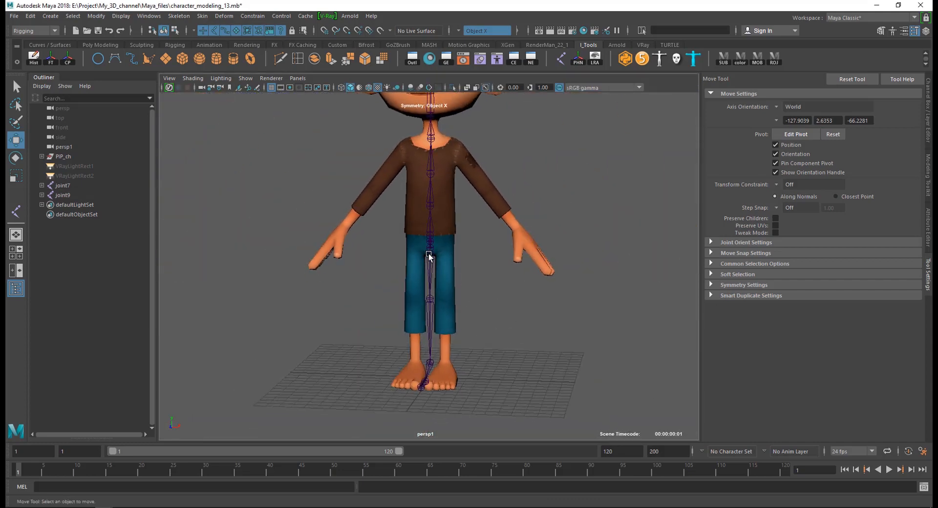
left_click(429, 255)
right_click_drag(479, 247, 486, 230, "alt")
left_click_drag(486, 230, 497, 175, "alt")
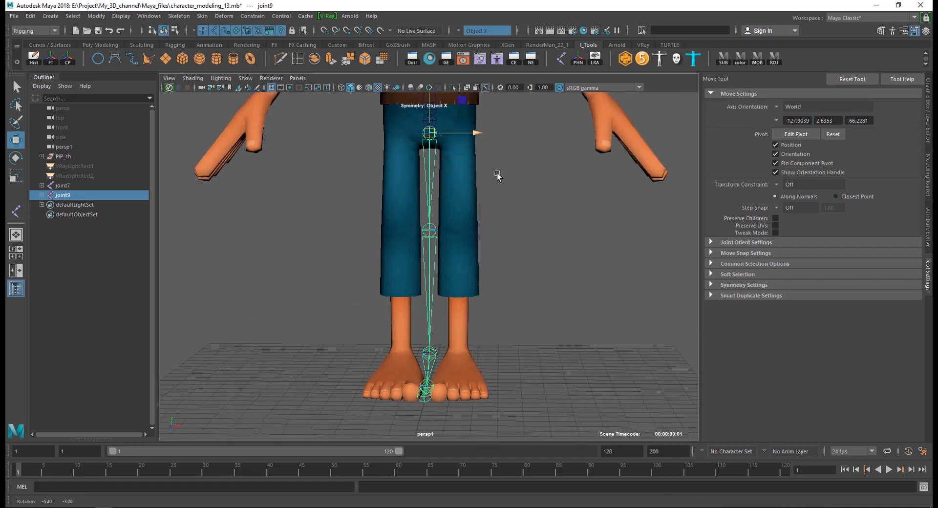
left_click_drag(472, 131, 504, 131)
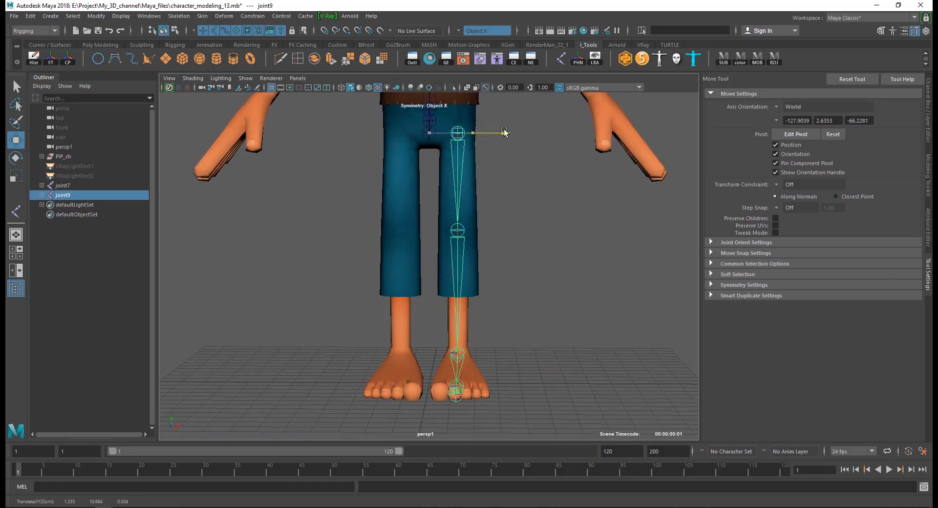
Step: Parent the leg chain's hip joint to the lowest pelvis joint
left_click(464, 235)
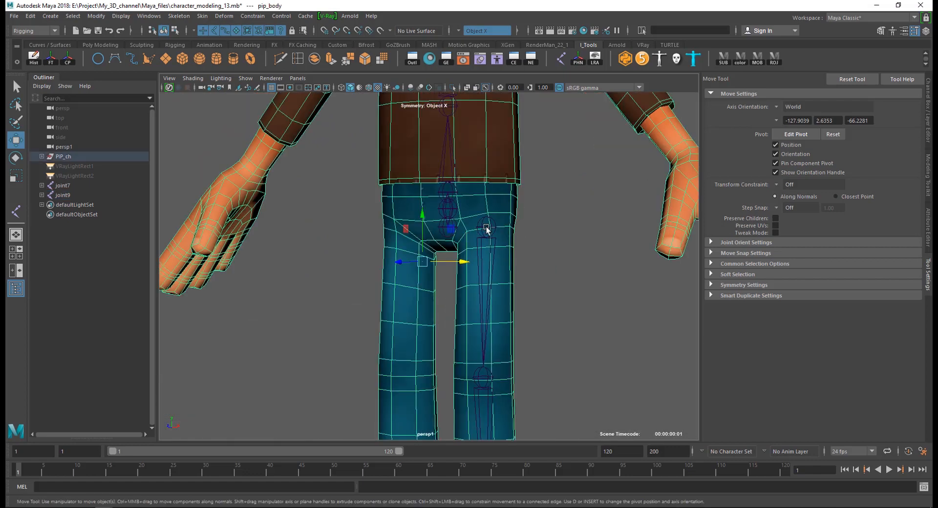
left_click(486, 230)
key("q")
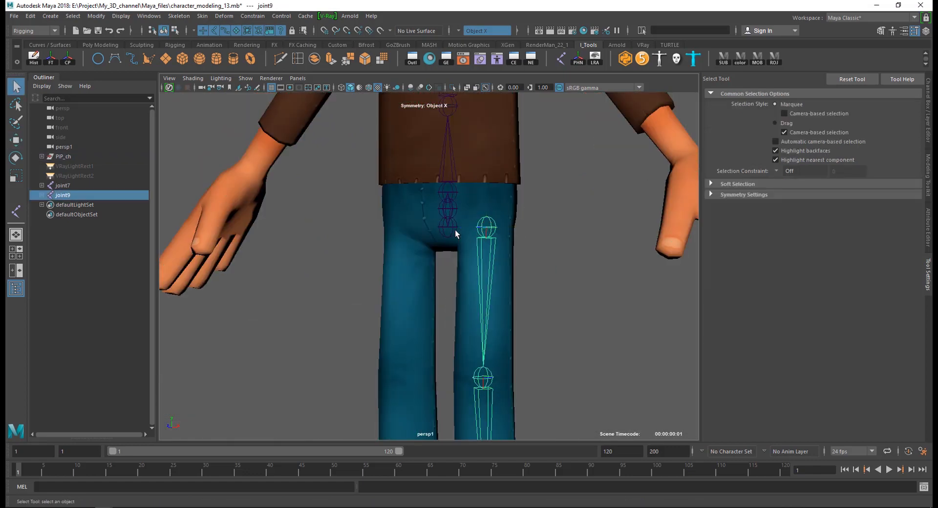
left_click(453, 227, "shift")
key("p")
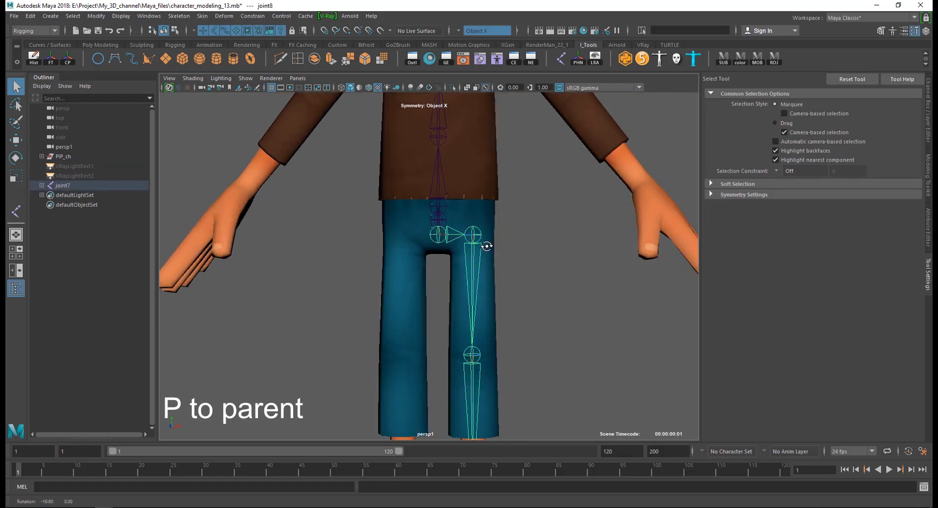
Step: Test the leg hierarchy by rotating the lower pelvis joint and its parent joint, undoing each rotation
key("w")
key("e")
left_click_drag(480, 232, 482, 213)
key("ctrl+z")
key("ctrl+z")
left_click(441, 218)
key("ctrl+z")
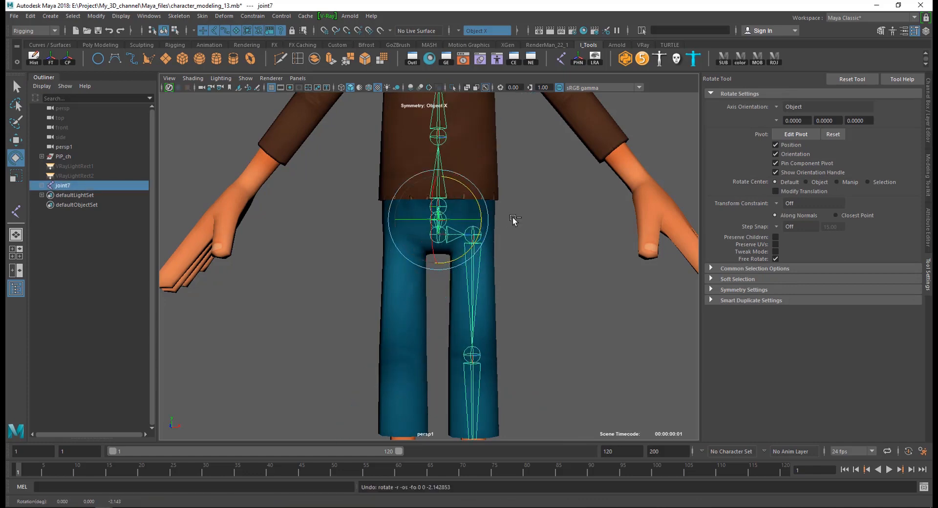
left_click(512, 218)
Step: Rotate the spine's root joint to check that only the upper body chain follows, and undo the rotation
left_click(440, 206)
scroll(513, 225, "down", 5)
middle_click_drag(514, 223, 498, 209)
left_click_drag(498, 209, 490, 251)
key("ctrl+z")
left_click(489, 268)
Step: Place a separate shoulder joint on the character's left shoulder in the front view, at about X 2.2, Y 18.84 cm
scroll(486, 270, "up", 3)
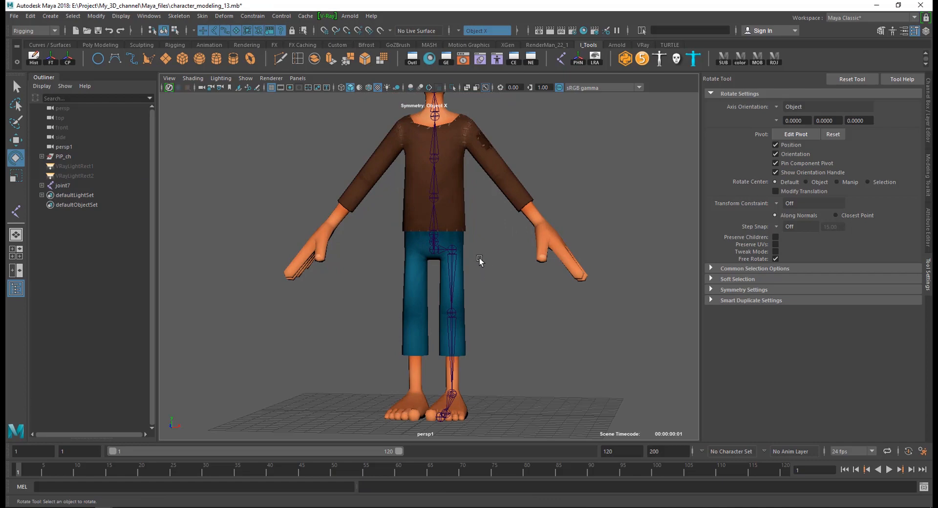
scroll(444, 192, "up", 3)
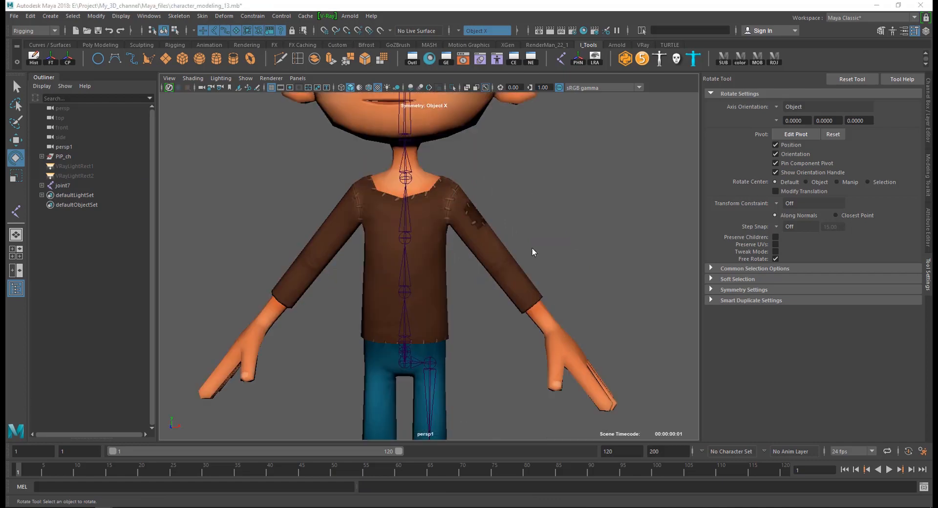
key("space")
key("f")
key("space")
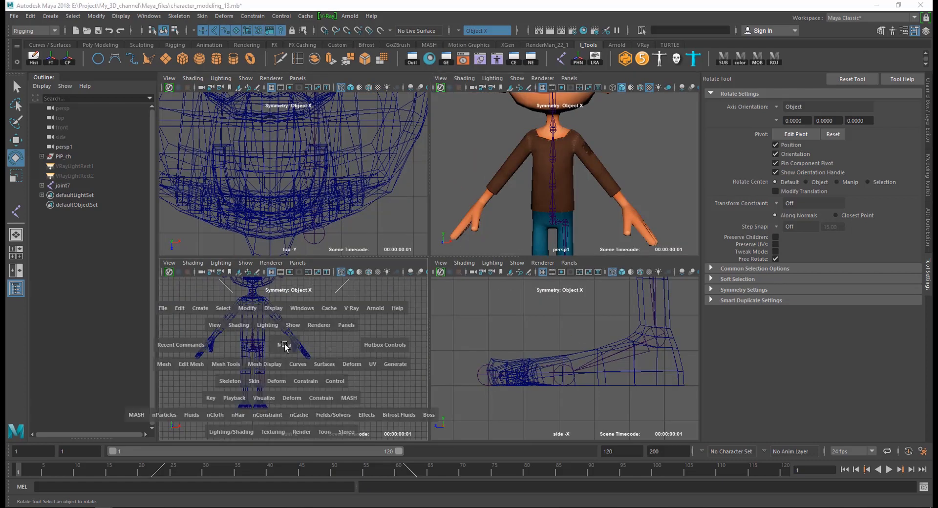
scroll(414, 306, "up", 2)
scroll(415, 306, "up", 5)
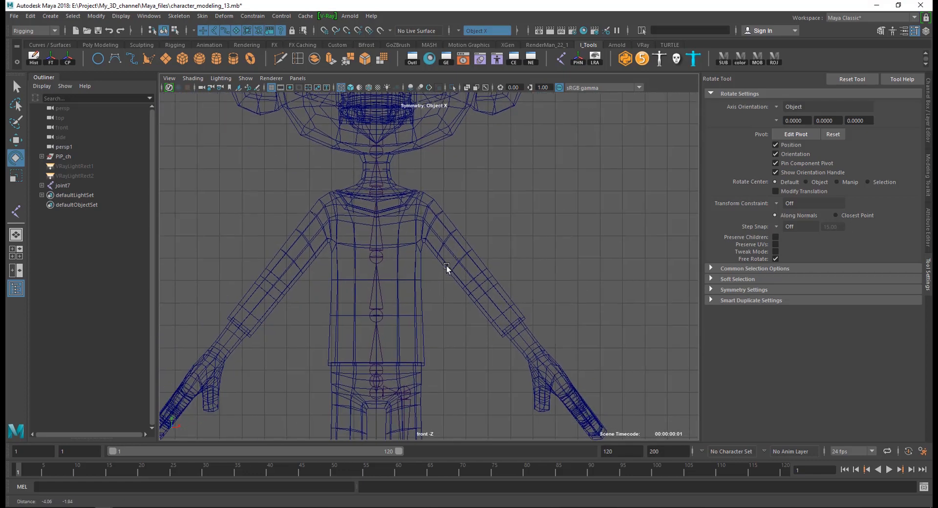
key("y")
left_click(449, 206)
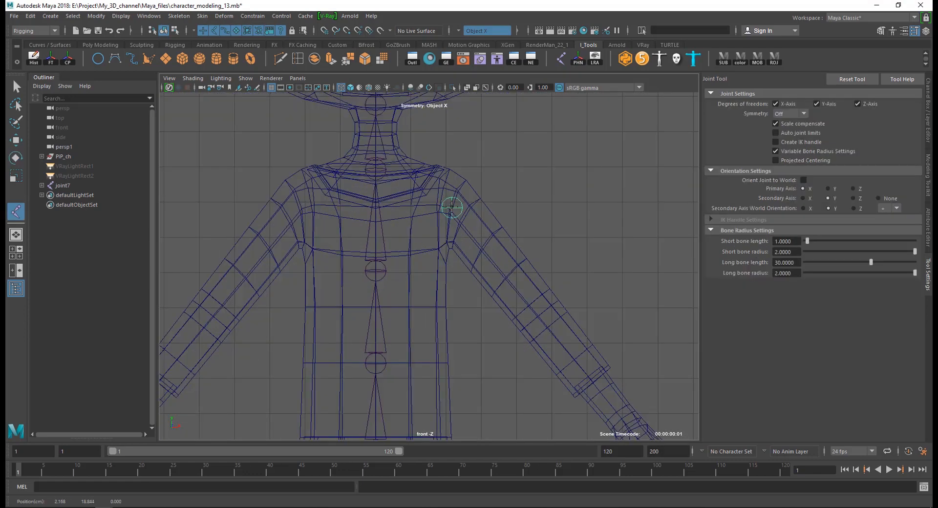
Step: Add a wrist joint to the shoulder joint in the front view, complete the arm chain, and return to the perspective view
middle_click_drag(496, 335, 411, 255, "alt")
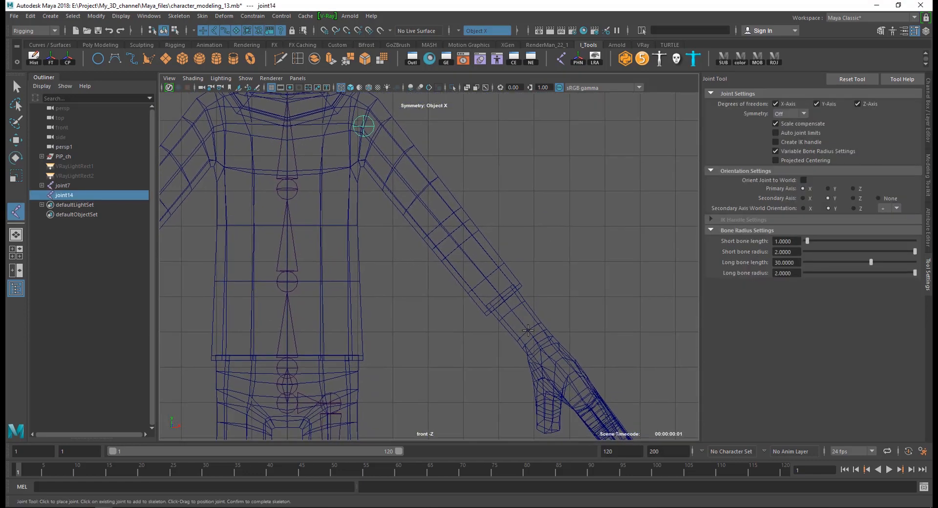
left_click_drag(533, 337, 493, 318)
key("Return")
key("space")
key("space")
key("w")
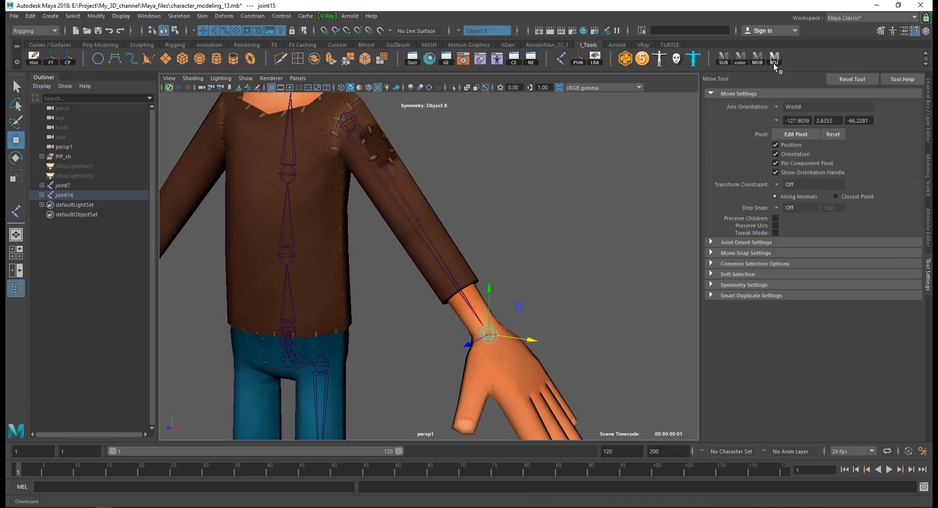
Step: Display the local rotation axes of the wrist joint and examine their orientation
left_click_drag(552, 307, 550, 296, "alt")
left_click(121, 16)
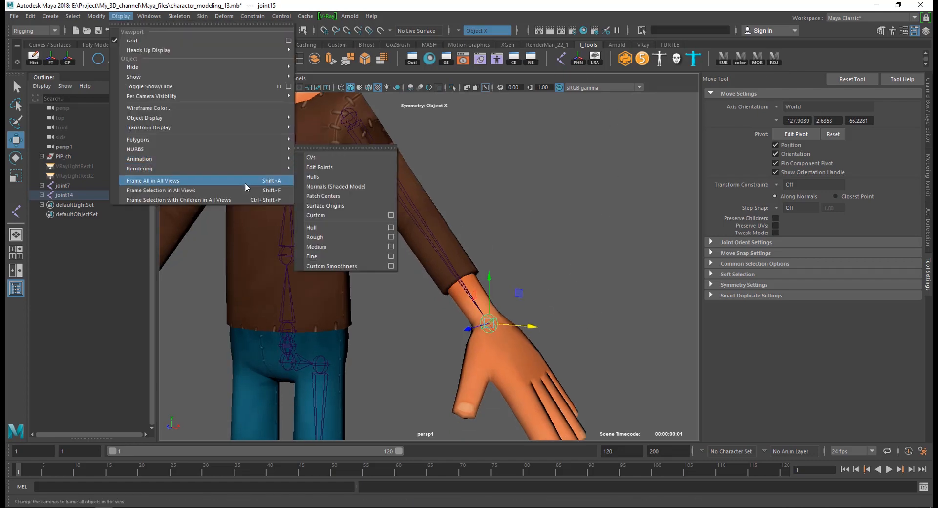
mouse_move(250, 127)
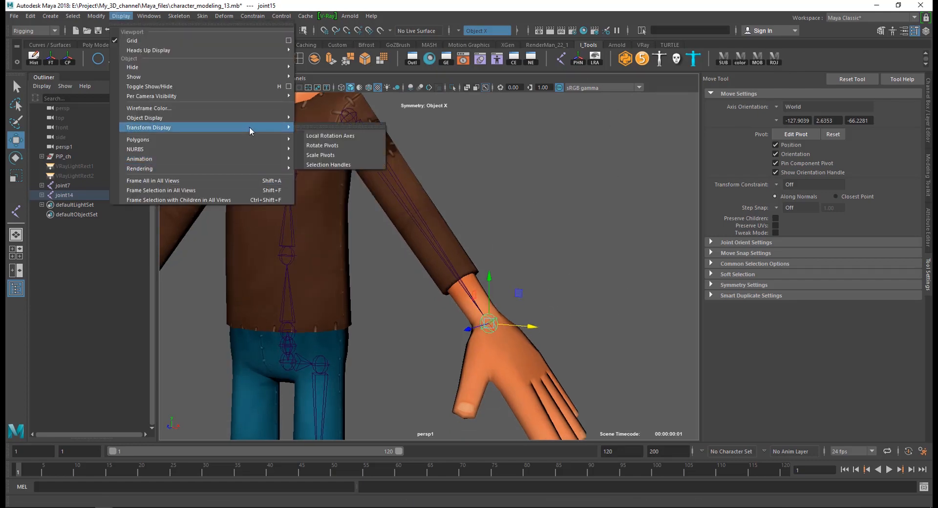
left_click(310, 136)
left_click(572, 311)
middle_click_drag(557, 329, 573, 376, "alt")
middle_click_drag(436, 307, 459, 295, "alt")
left_click(458, 298)
Step: Turn off the wrist joint's local rotation axes display
left_click(121, 16)
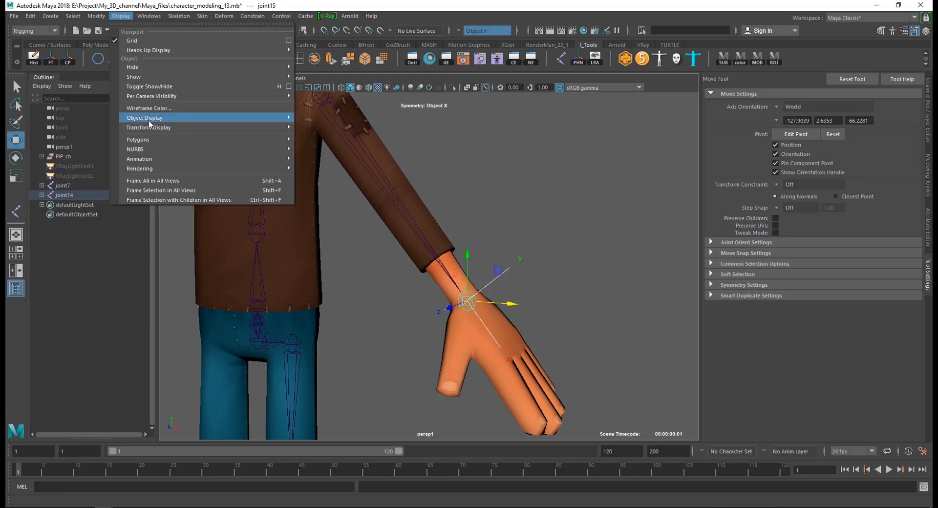
mouse_move(150, 128)
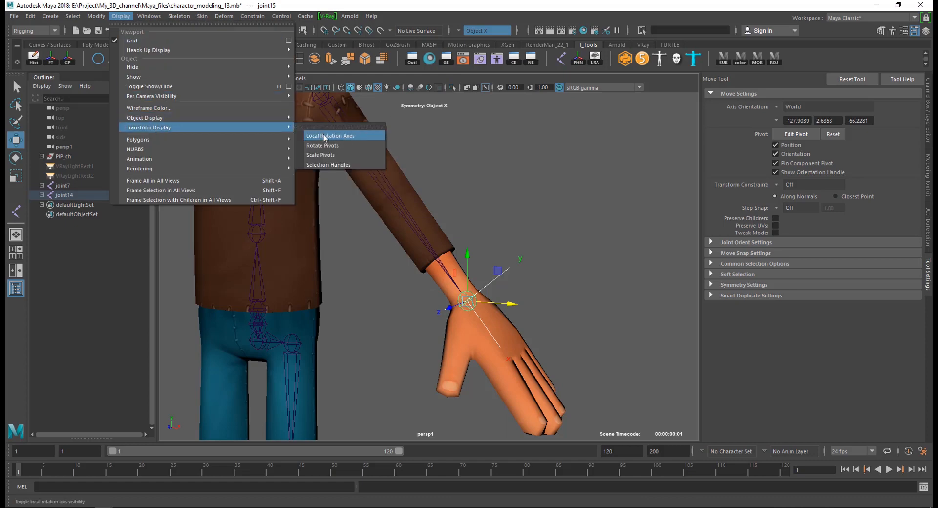
left_click(596, 62)
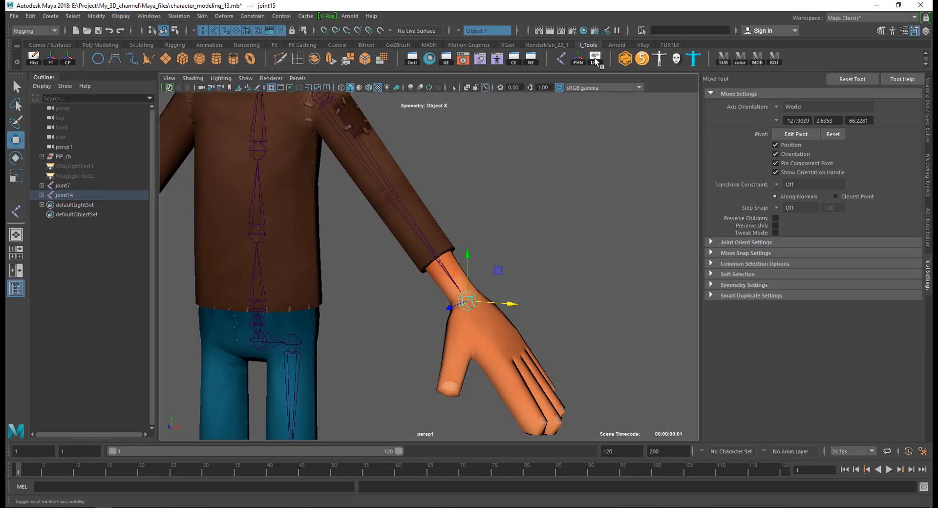
left_click(481, 310)
left_click(469, 303)
scroll(454, 312, "down", 5)
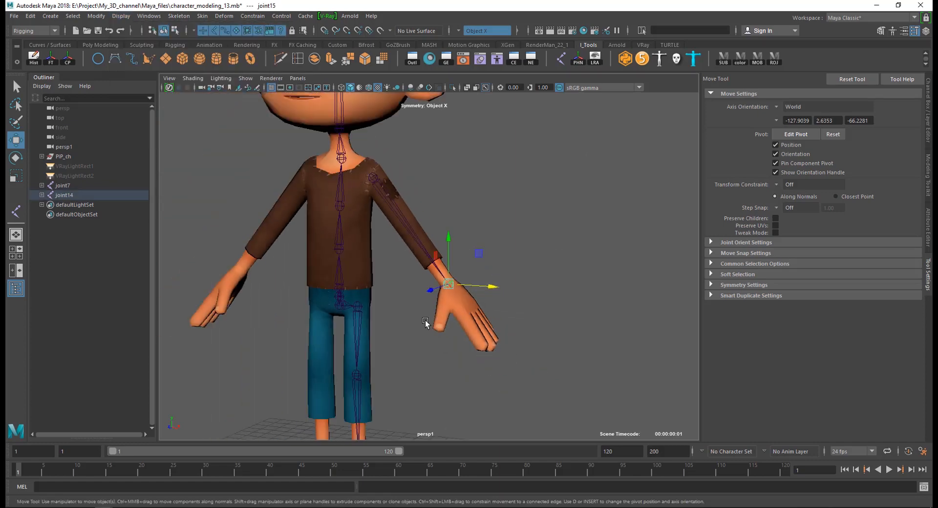
left_click_drag(429, 325, 534, 268, "alt")
left_click(534, 269)
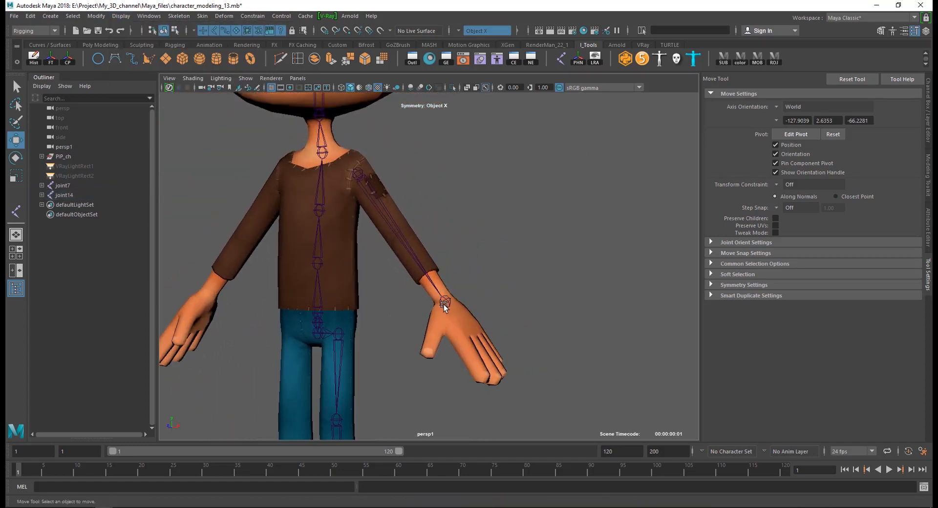
Step: Try rotating the shoulder joint in several directions to test the arm chain, undoing each rotation
left_click(368, 172)
key("e")
left_click_drag(396, 215, 412, 186)
key("ctrl+z")
left_click_drag(348, 195, 416, 216)
key("ctrl+z")
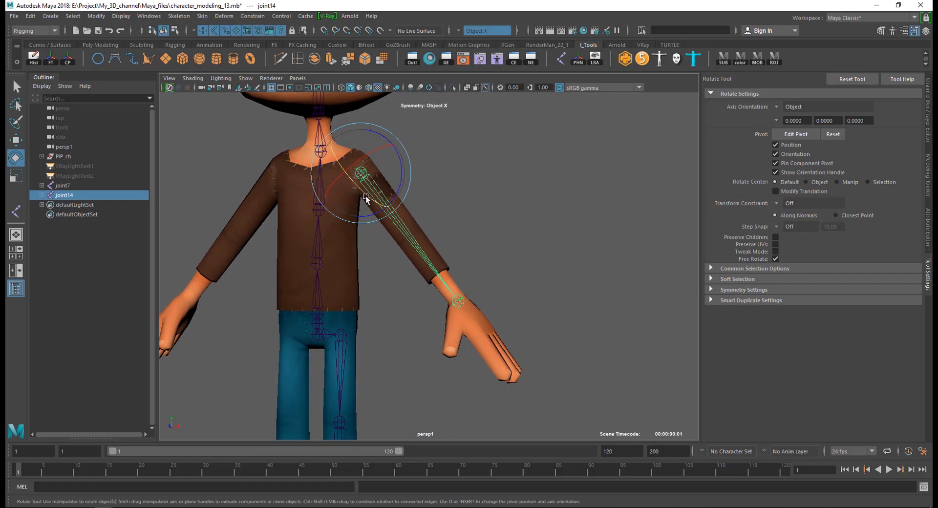
left_click_drag(365, 195, 414, 222)
key("ctrl+z")
left_click(453, 202)
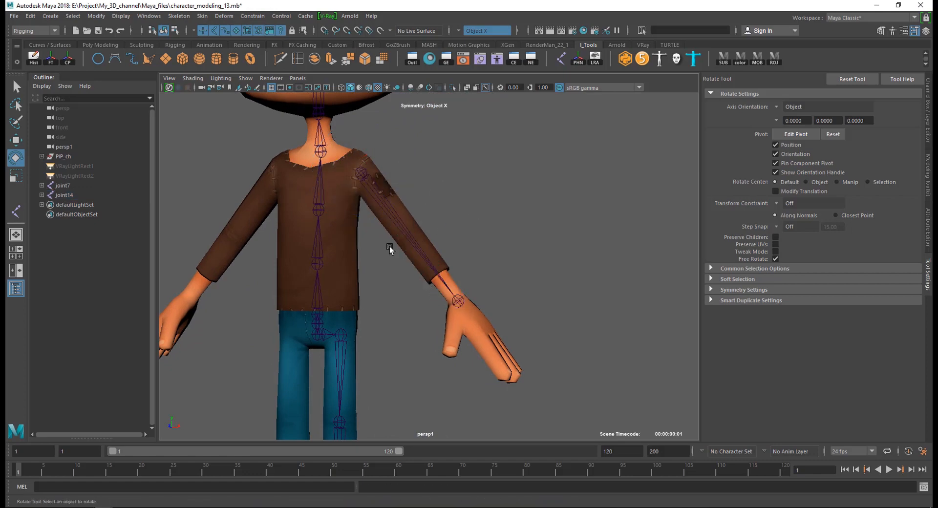
Step: Insert an elbow joint into the arm chain between the shoulder and wrist joints
left_click_drag(442, 271, 438, 280, "alt")
left_click(177, 16)
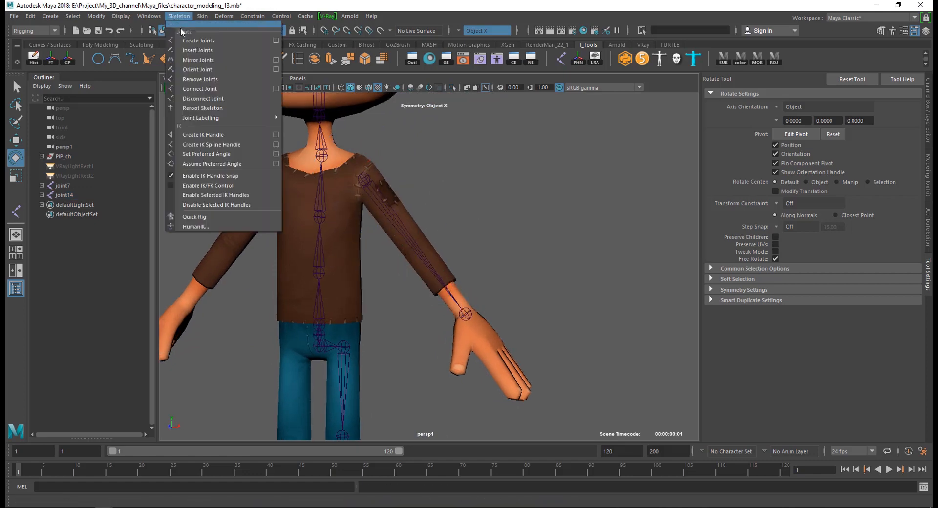
left_click(198, 50)
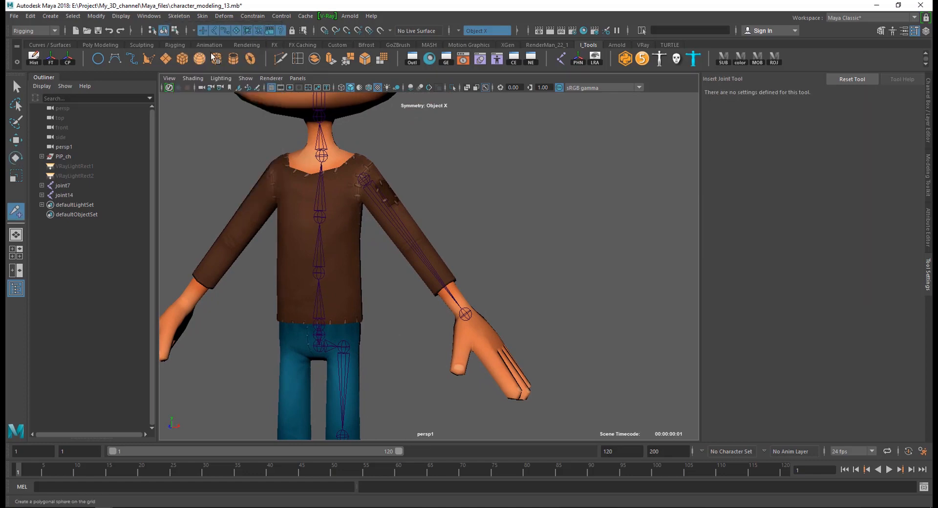
left_click_drag(390, 169, 434, 268)
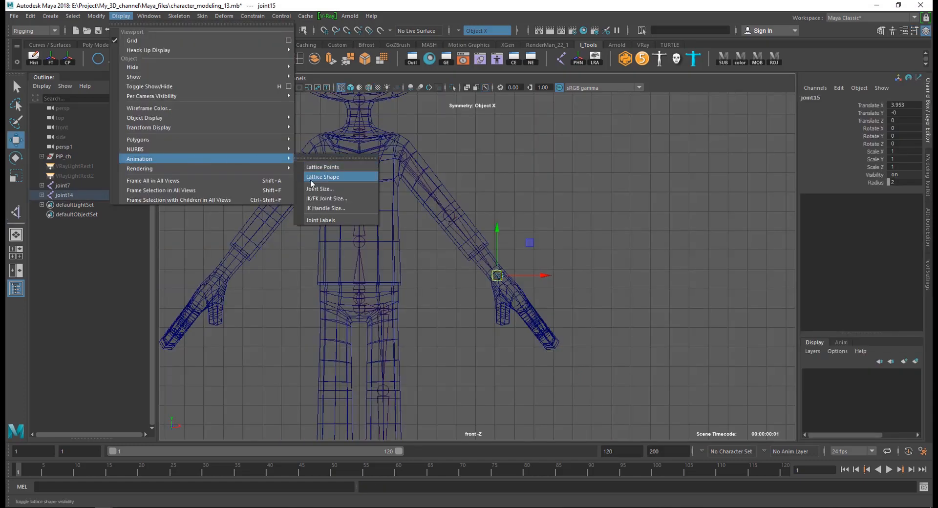
Step: Set the joint display size to 0.20
left_click(337, 178)
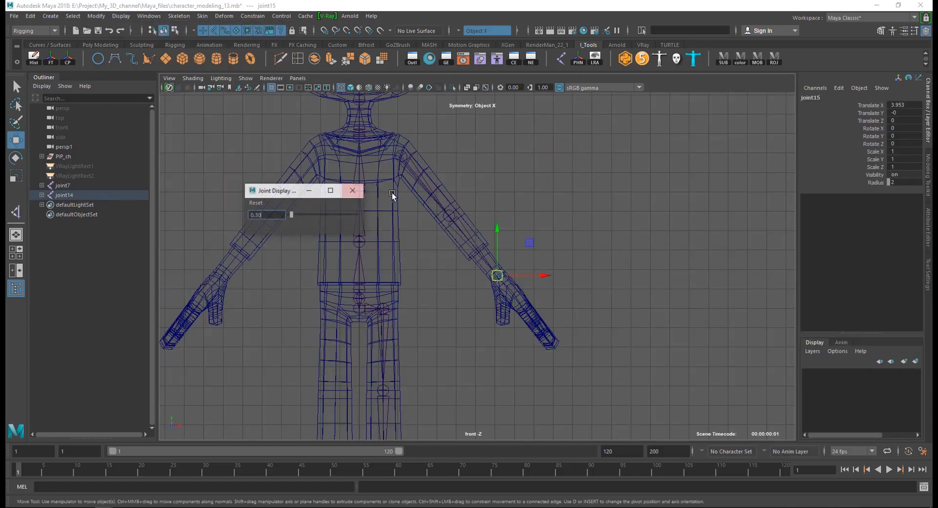
left_click(555, 222)
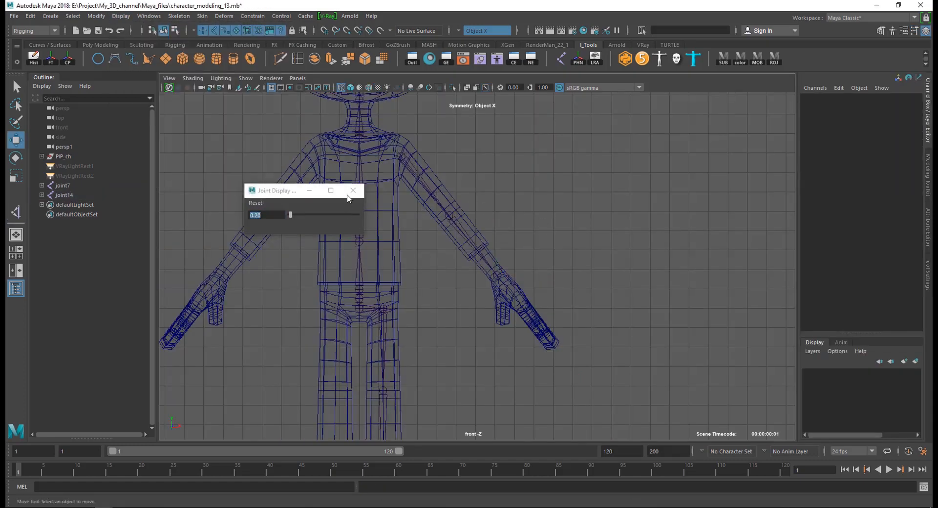
left_click(351, 191)
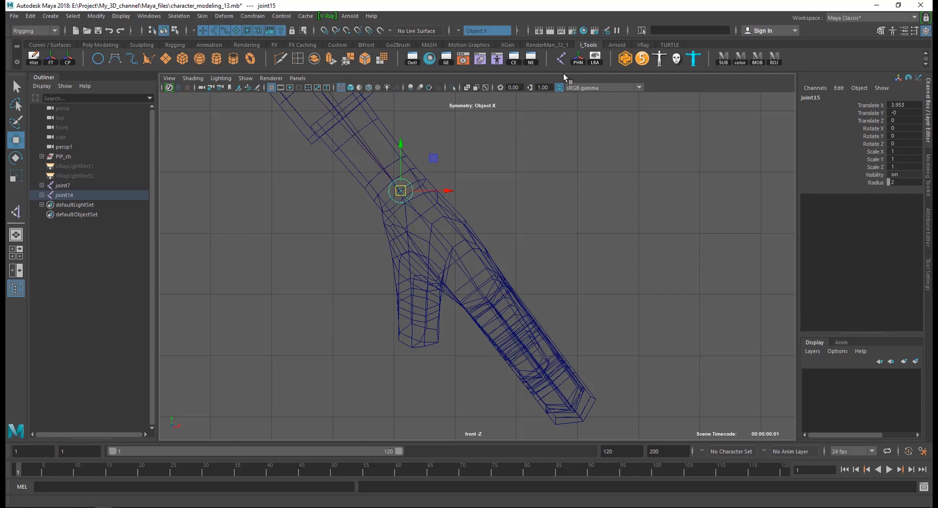
Step: Place a separate joint at the base of the fingers in the front view, at about X 8.31, Y 11.2
left_click(561, 59)
scroll(484, 290, "up", 2)
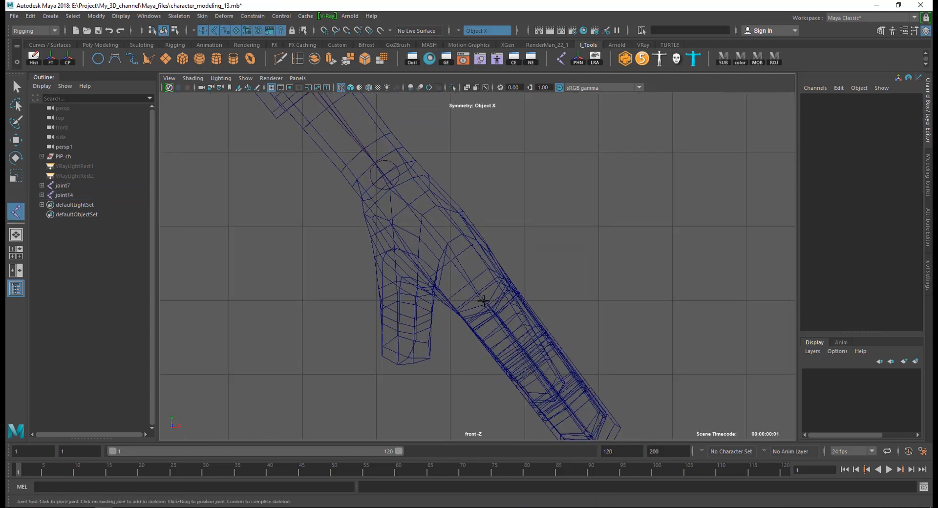
left_click(485, 302)
key("w")
key("space")
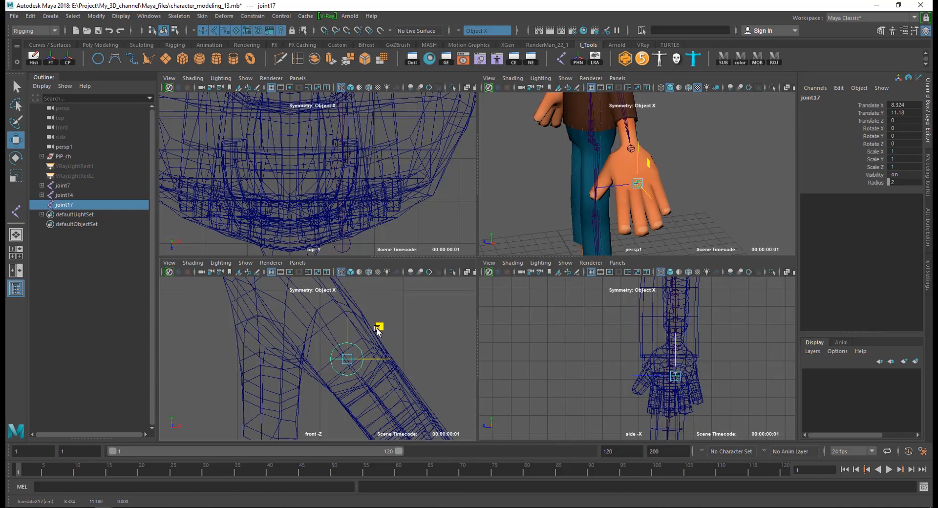
left_click_drag(377, 326, 382, 335)
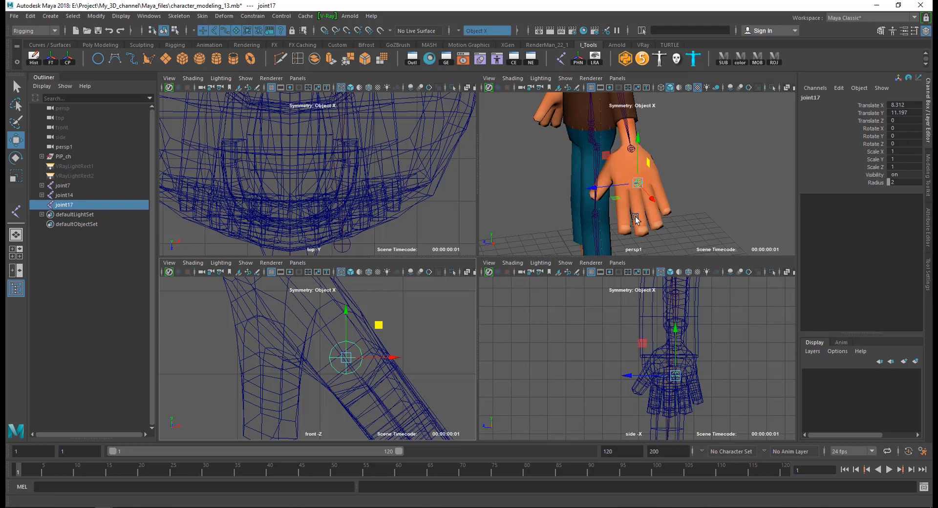
Step: Parent the middle finger's base joint to the wrist joint
scroll(635, 219, "up", 6)
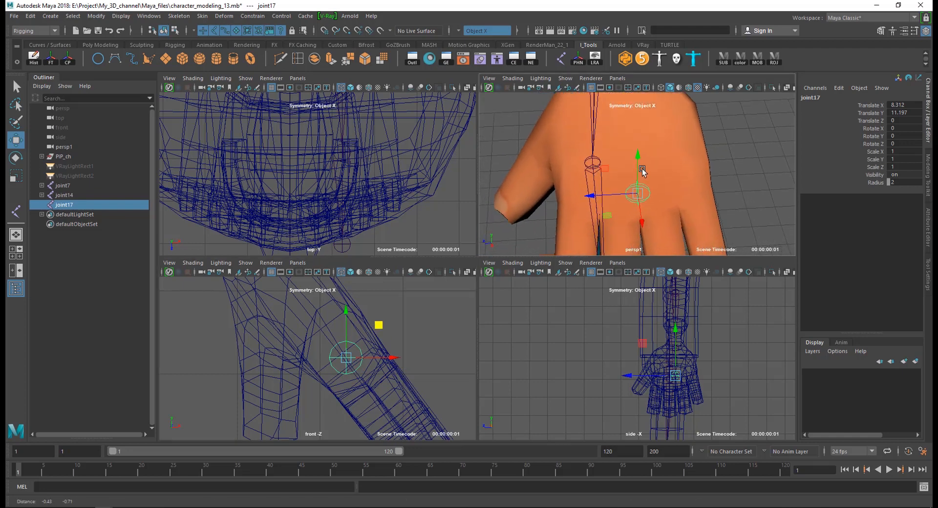
scroll(635, 171, "down", 3)
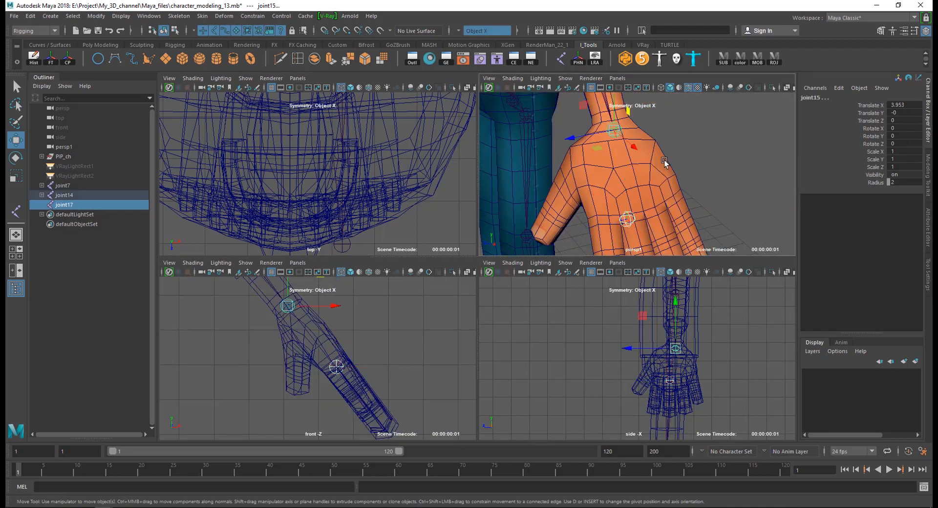
key("p")
left_click(628, 144)
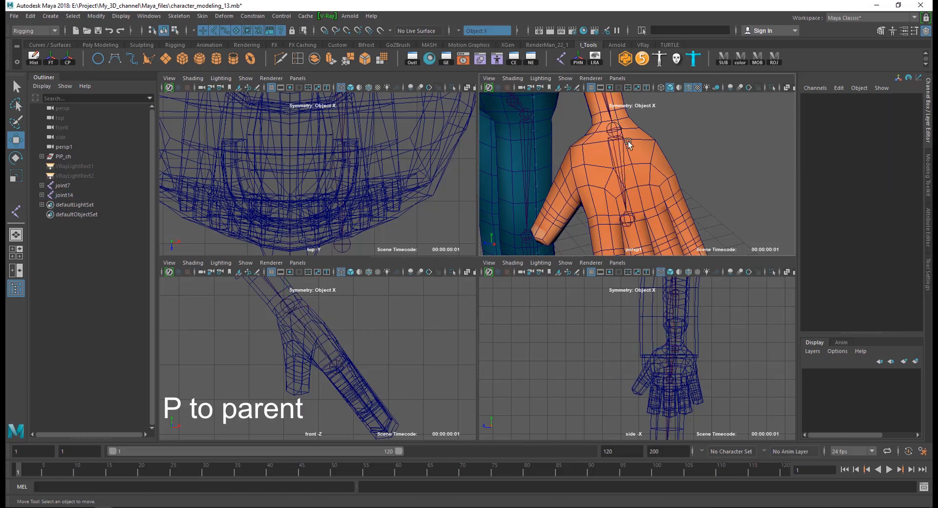
Step: Place a separate joint at the middle fingertip and snap it to the mesh, at about X 10.1, Y 8.92, Z 0.33
left_click(629, 218)
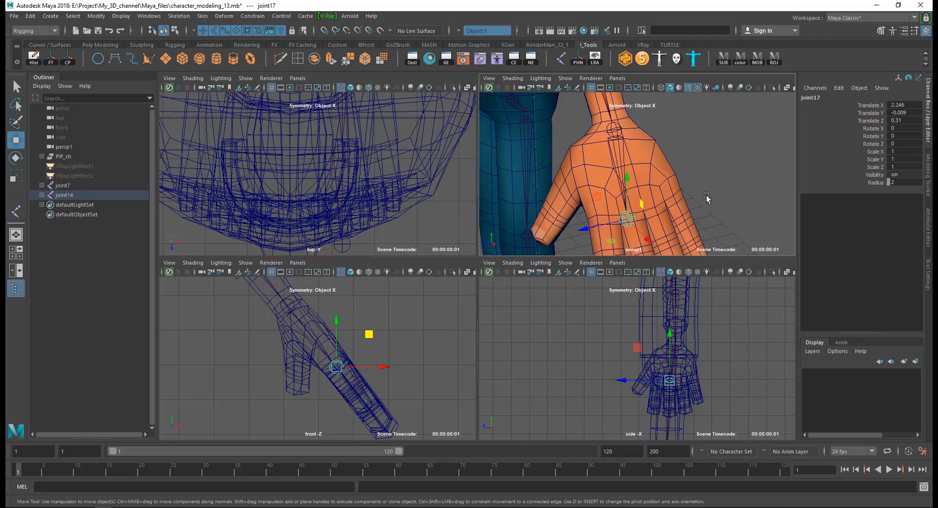
left_click_drag(708, 198, 654, 215, "alt")
left_click(561, 61)
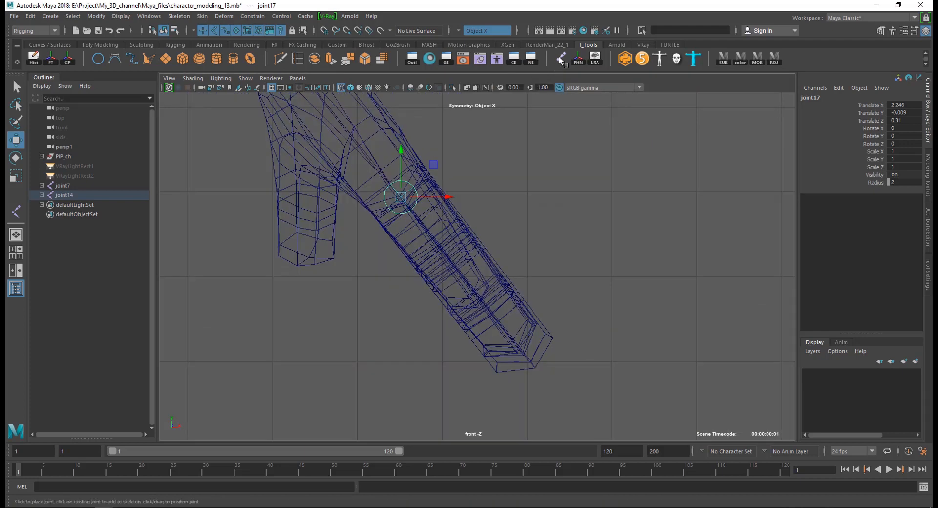
left_click(561, 60)
left_click(536, 370)
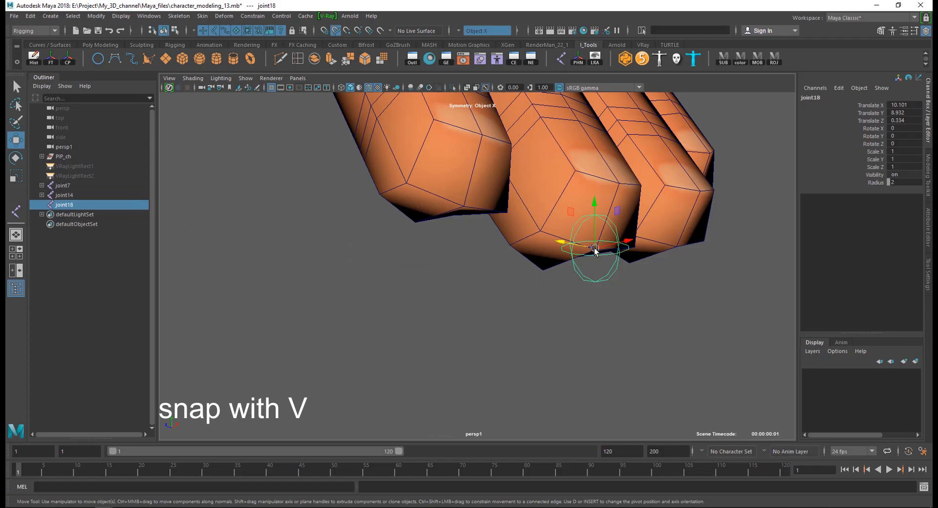
left_click_drag(594, 250, 541, 278)
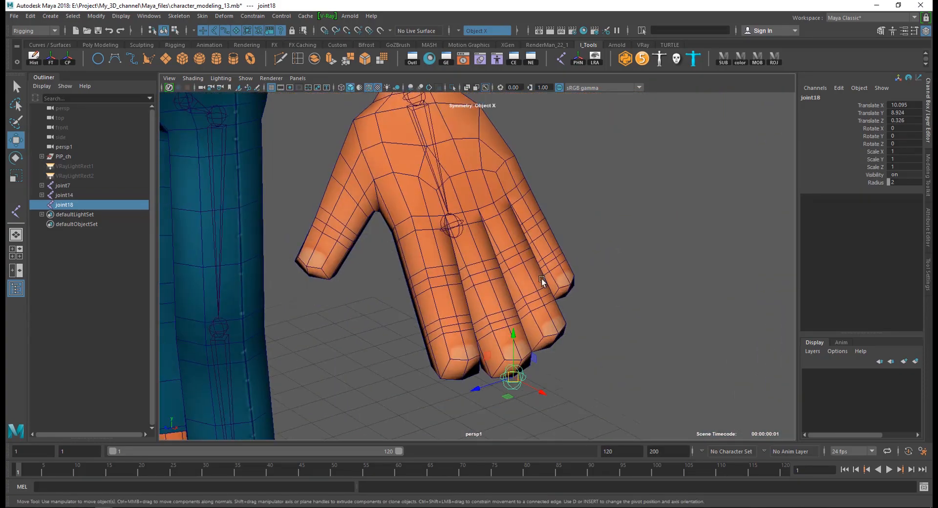
Step: Parent the middle fingertip joint to the middle finger's base joint
left_click(462, 222)
key("p")
left_click(597, 242)
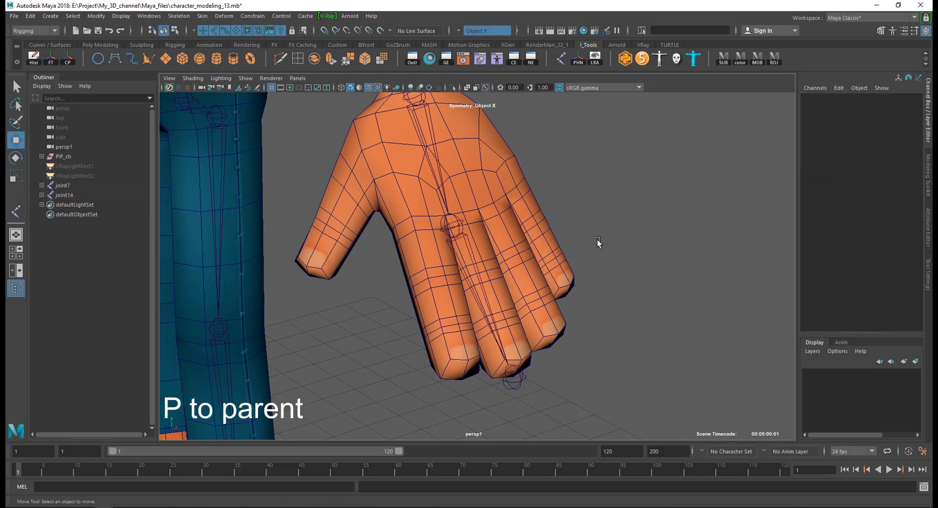
left_click_drag(597, 243, 502, 364, "alt")
left_click(502, 365)
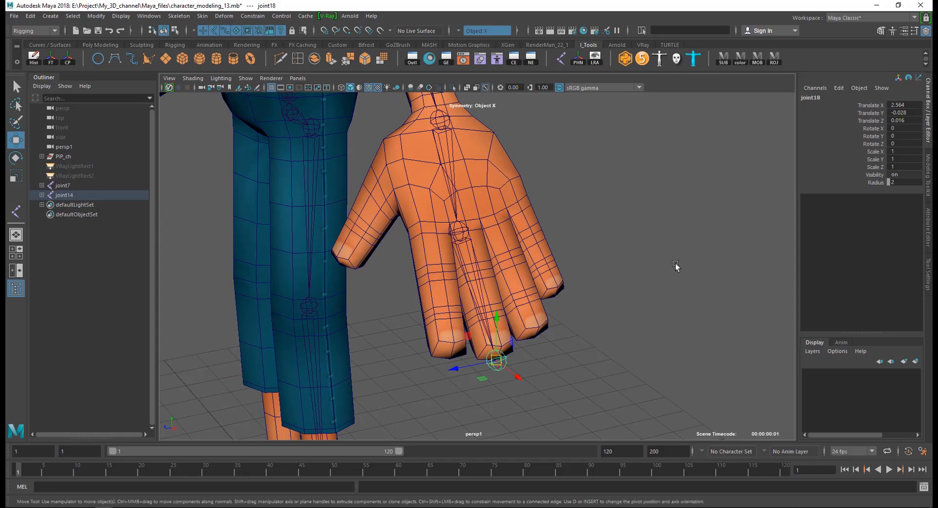
left_click(569, 365)
Step: Insert two knuckle joints between the middle finger's base and tip, and adjust the outer knuckle's position to Translate X 0.816
left_click_drag(569, 364, 500, 379, "alt")
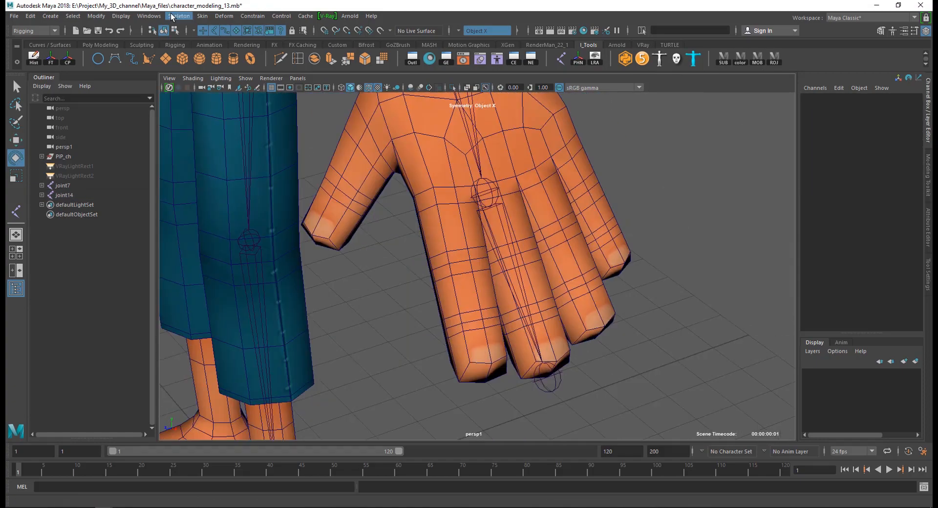
left_click(178, 16)
left_click(187, 50)
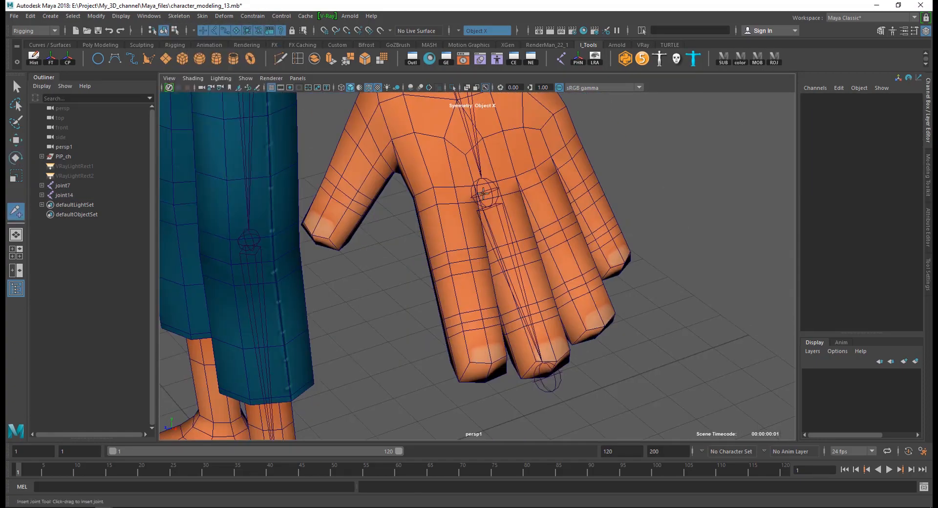
left_click_drag(483, 193, 518, 317)
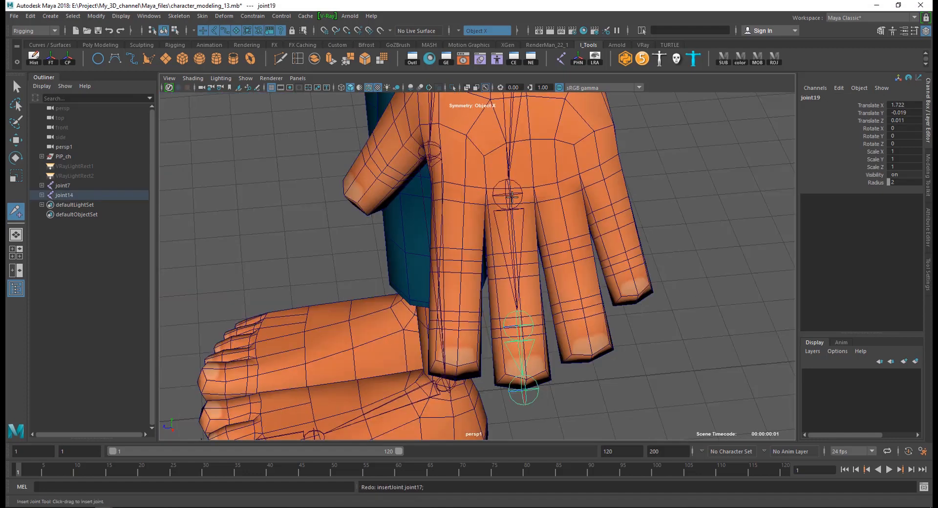
left_click_drag(511, 197, 509, 269)
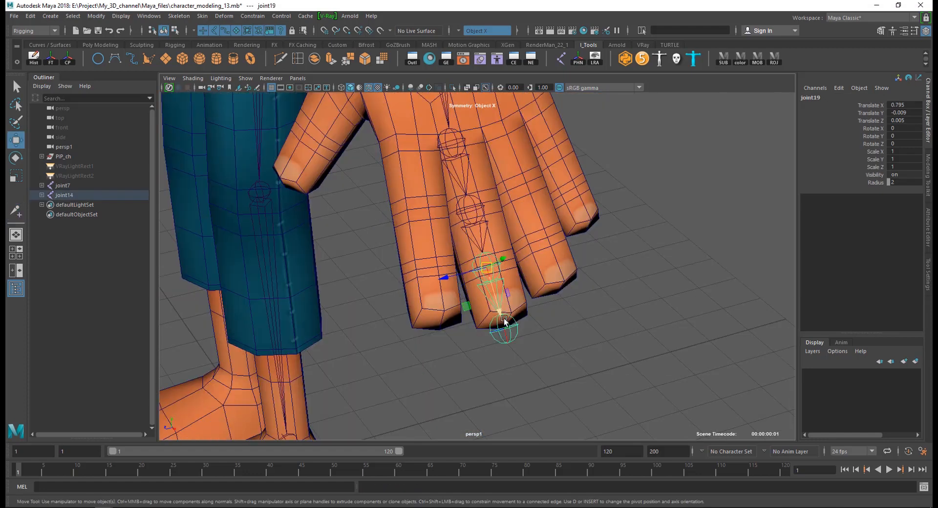
left_click_drag(509, 325, 500, 316)
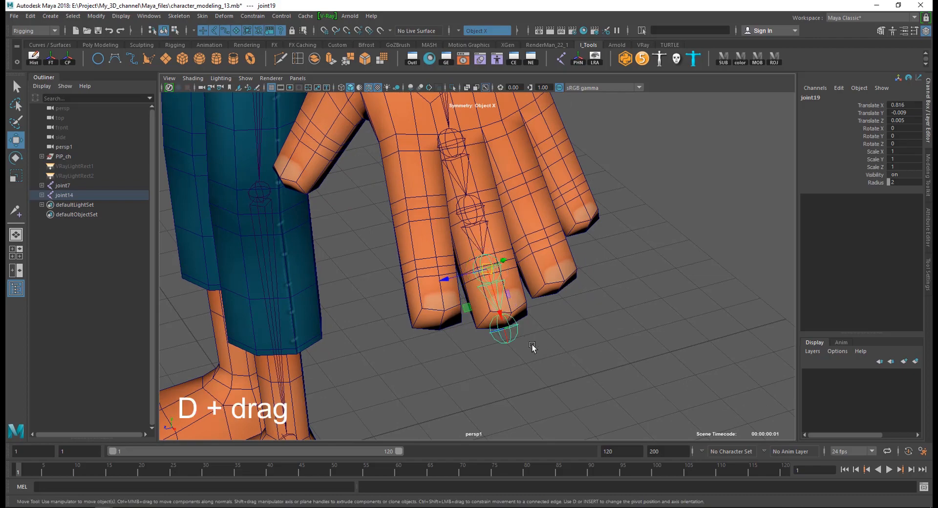
Step: Try rotating the middle finger's base joint to test the finger chain, and undo the rotation
left_click_drag(528, 344, 490, 337, "alt")
scroll(488, 293, "down", 2)
left_click(488, 242)
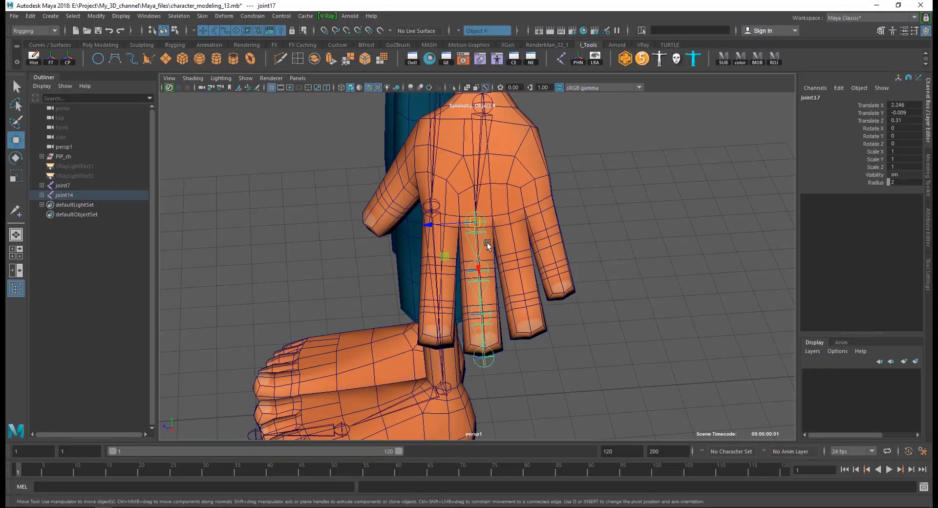
key("e")
scroll(489, 259, "up", 1)
left_click_drag(491, 255, 469, 251)
scroll(469, 252, "up", 1)
key("ctrl+z")
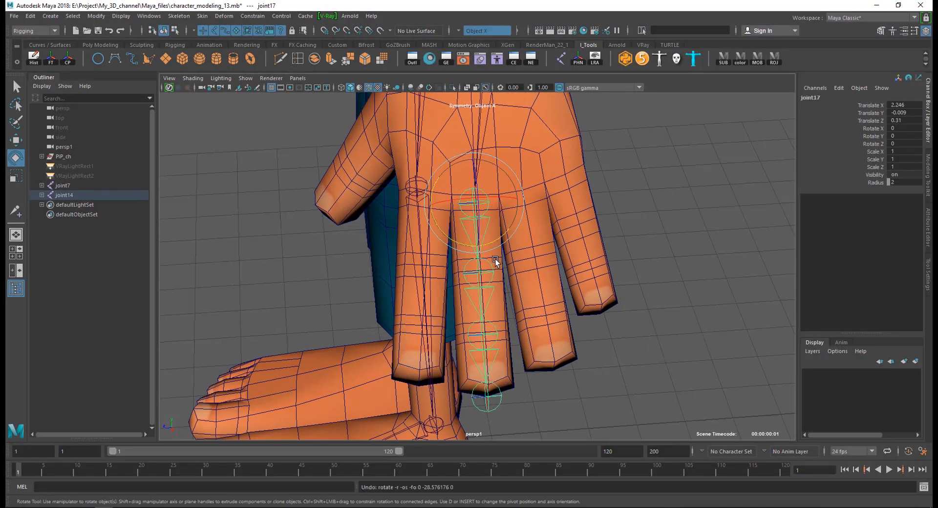
Step: Display the local rotation axes of the middle finger's joints, examine their orientation, and hide them again
right_click_drag(640, 130, 641, 75)
left_click(595, 63)
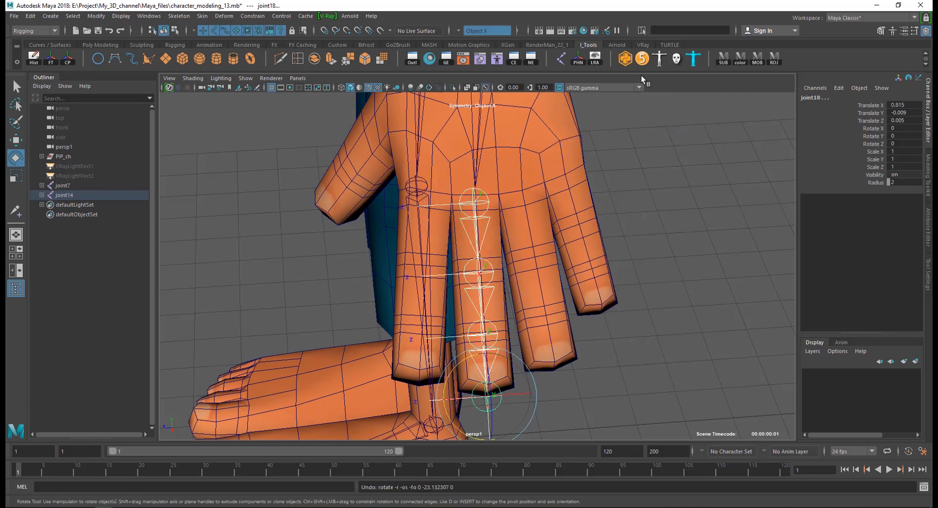
left_click(595, 61)
left_click(631, 171)
Step: Duplicate the middle finger's joint chain onto the ring finger's base and delete the copy's child joints
key("ctrl+d")
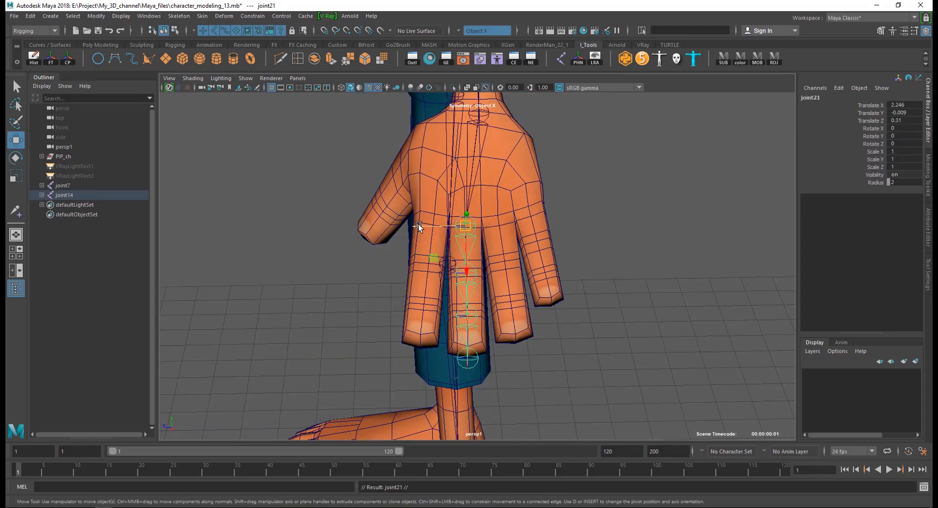
left_click_drag(418, 226, 452, 228)
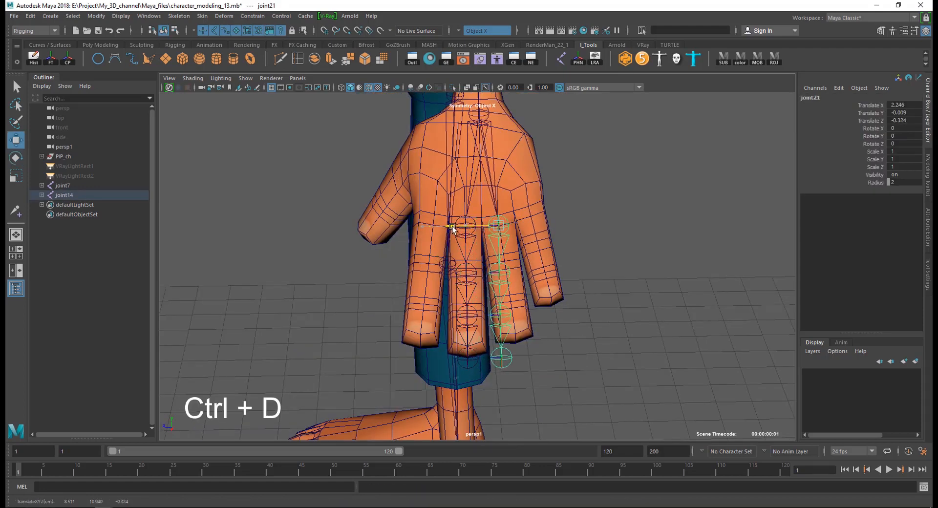
left_click_drag(583, 315, 506, 285, "alt")
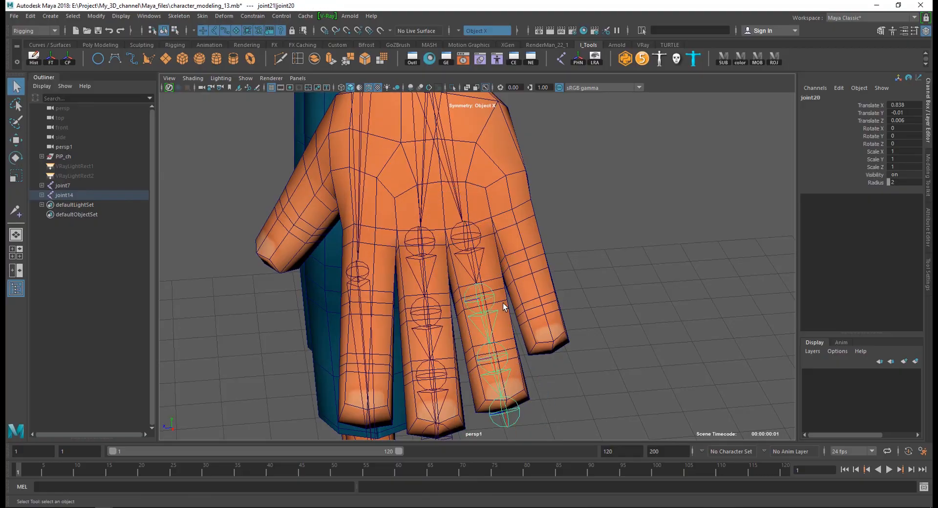
key("Delete")
Step: Set the ring finger base joint's Joint Orient Y to 6.3 in its attributes
left_click(473, 242)
left_click_drag(483, 247, 478, 286, "alt")
key("e")
key("ctrl+a")
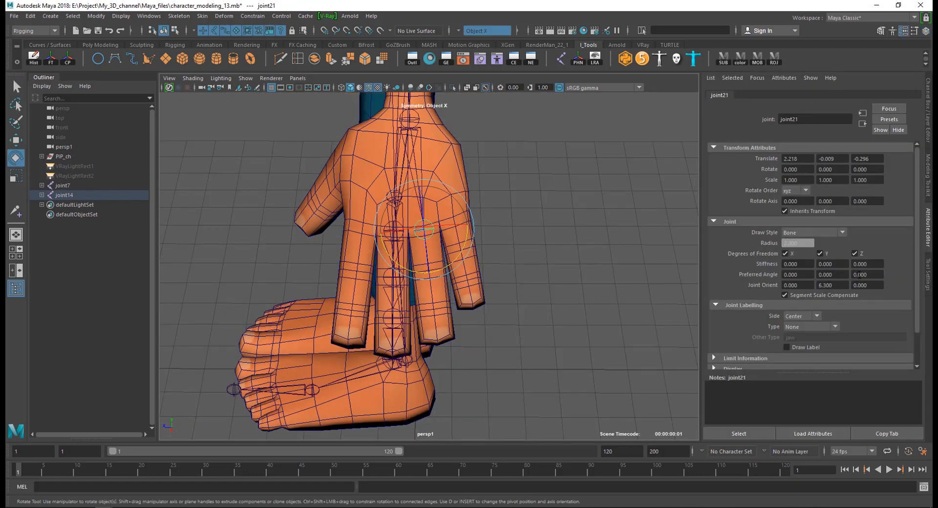
Step: Try rotating the ring finger's base joint about each axis to test its orientation, and undo the trial rotations
left_click(564, 255)
left_click(421, 228)
right_click_drag(421, 227, 460, 268, "alt")
left_click_drag(452, 242, 471, 222)
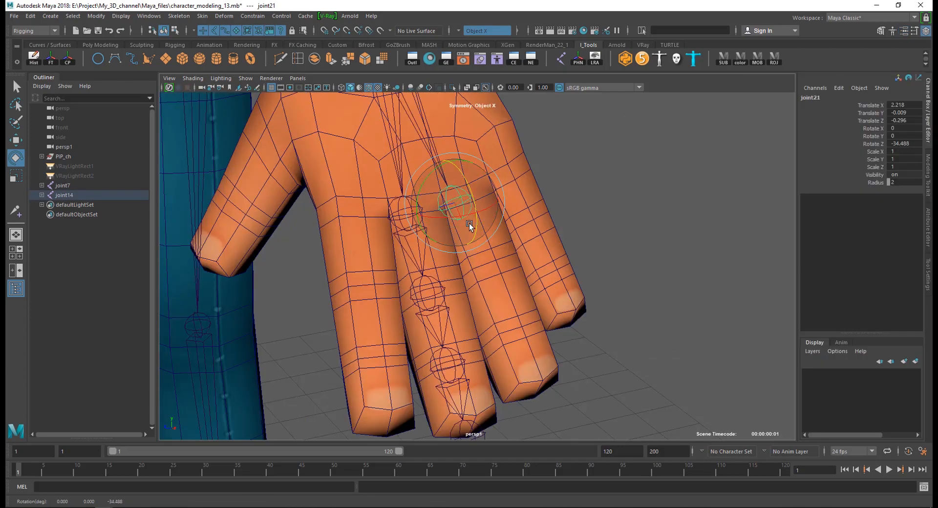
key("ctrl+z")
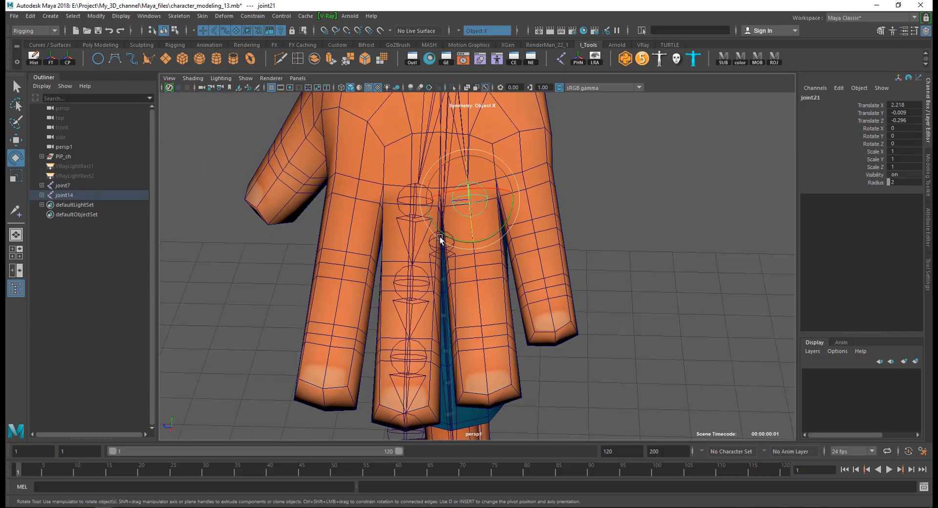
left_click_drag(440, 236, 465, 238)
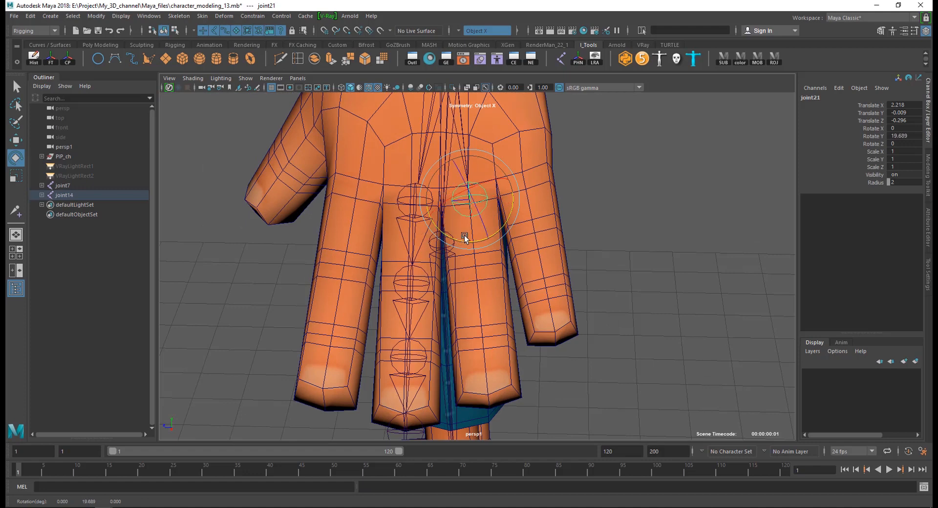
key("ctrl+z")
mouse_move(489, 187)
left_mouse_down()
mouse_move(462, 191)
mouse_move(533, 190)
mouse_move(471, 190)
left_mouse_up()
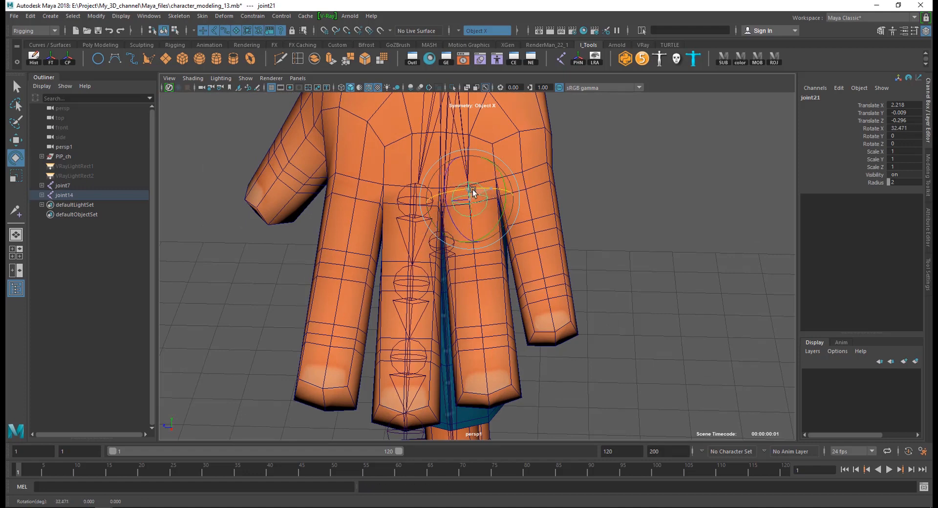
left_click(657, 205)
Step: Create a new joint snapped to the vertex at the tip of the ring finger
left_click_drag(548, 227, 547, 127, "alt")
left_click(560, 59)
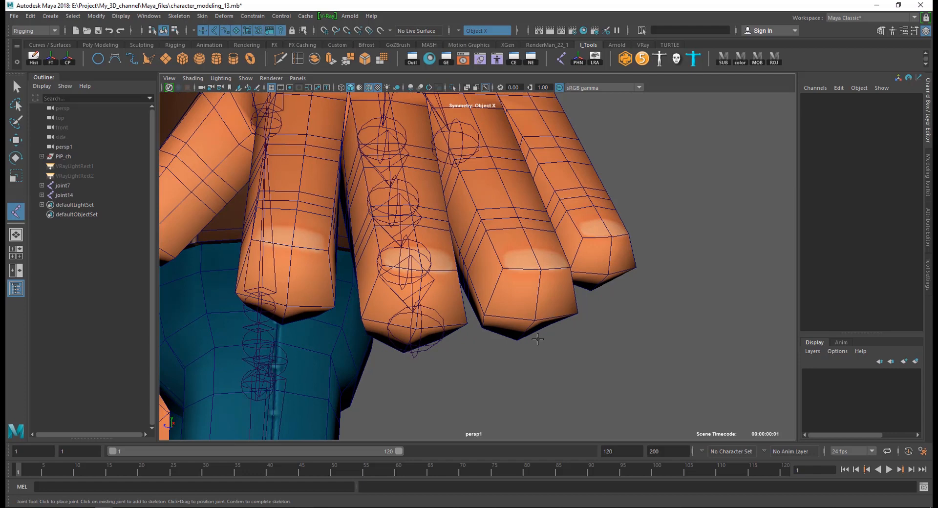
left_click(535, 321)
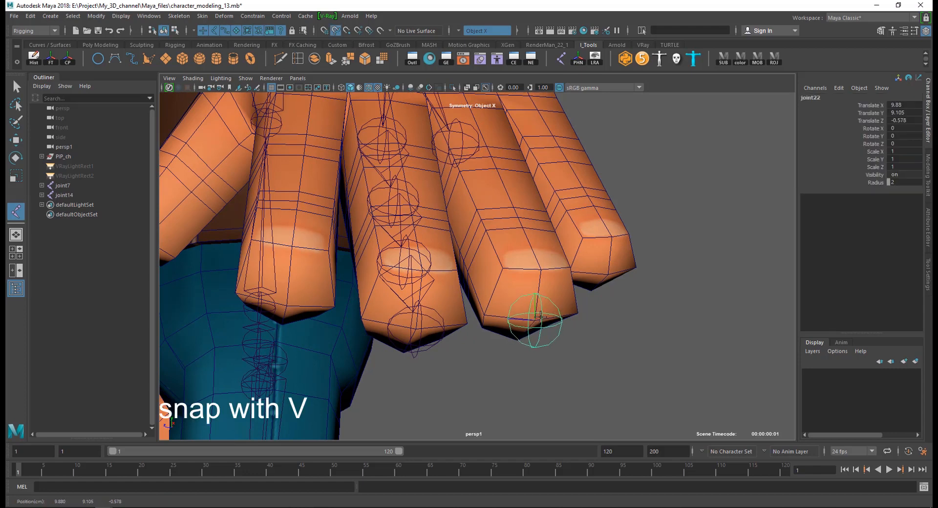
left_click_drag(536, 323, 516, 342, "alt")
Step: Parent the ring fingertip joint to the ring finger's base joint
key("w")
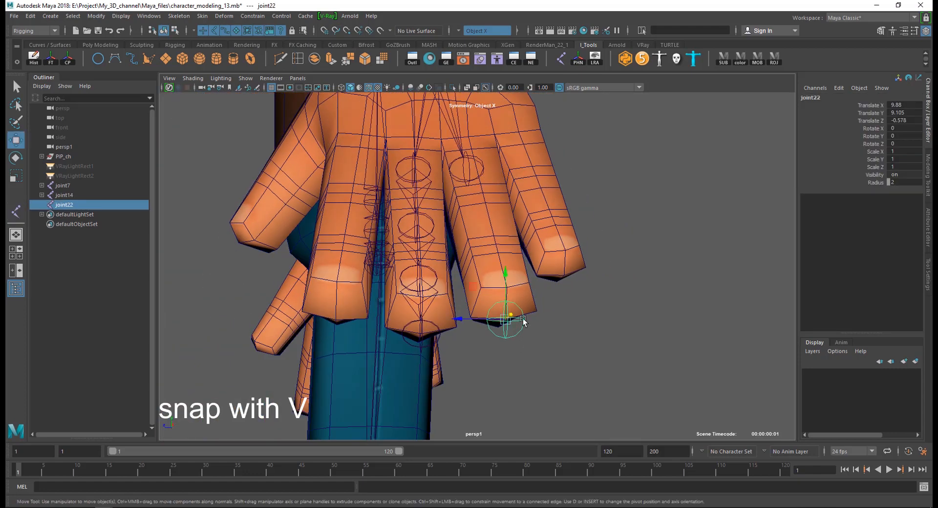
left_click(467, 171, "shift")
left_click_drag(468, 171, 509, 294, "alt")
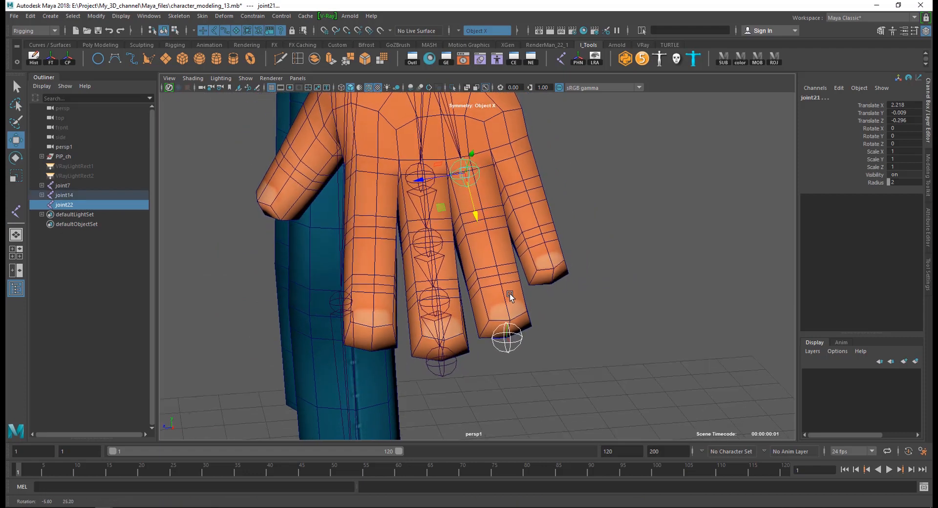
key("p")
left_click(558, 220)
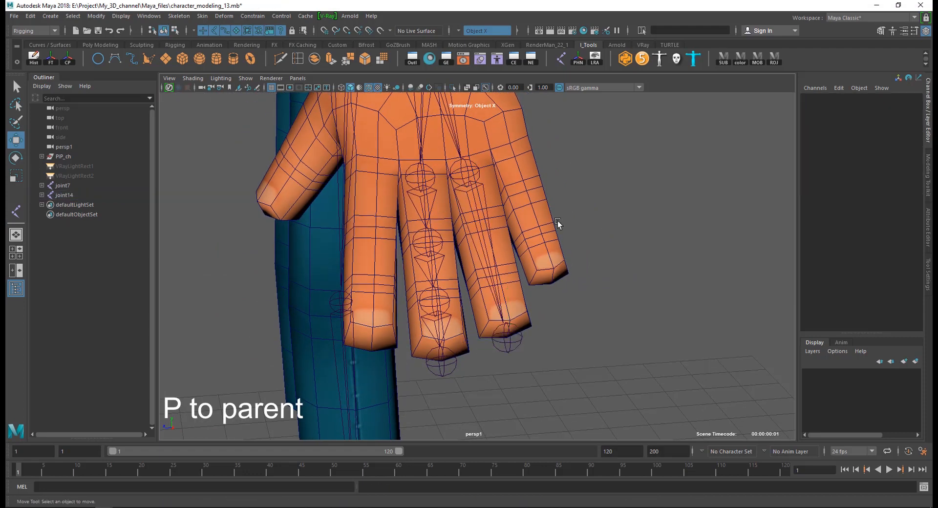
Step: Insert two intermediate joints at the ring finger's knuckles between its base and tip joints
left_click(511, 341)
left_click_drag(550, 351, 555, 356, "alt")
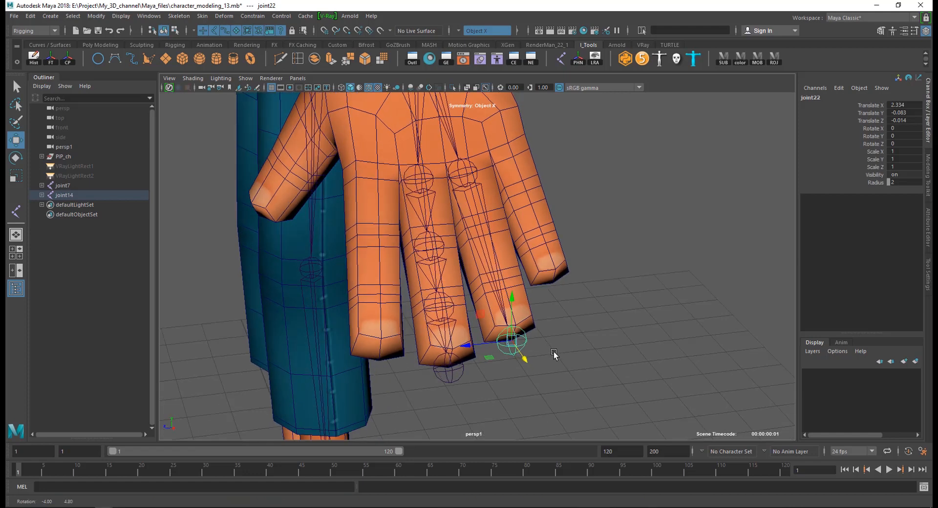
left_click(178, 15)
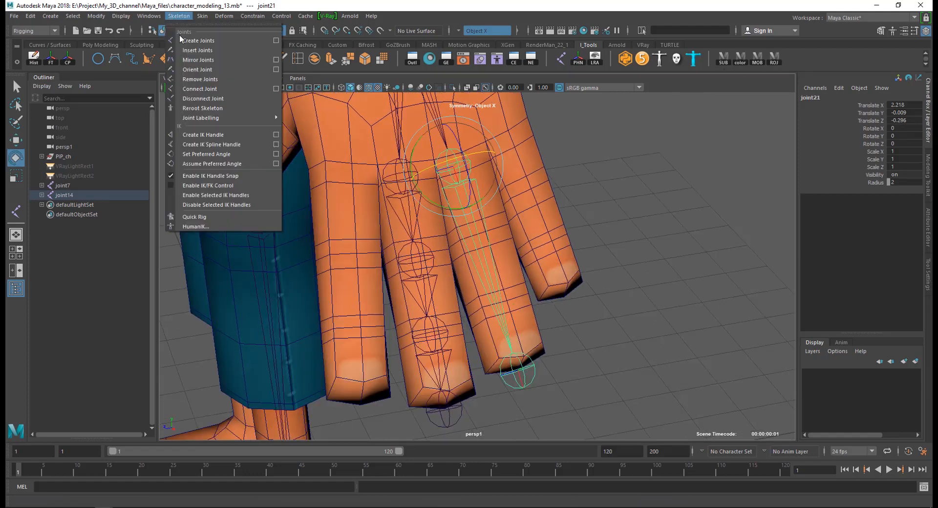
left_click(215, 47)
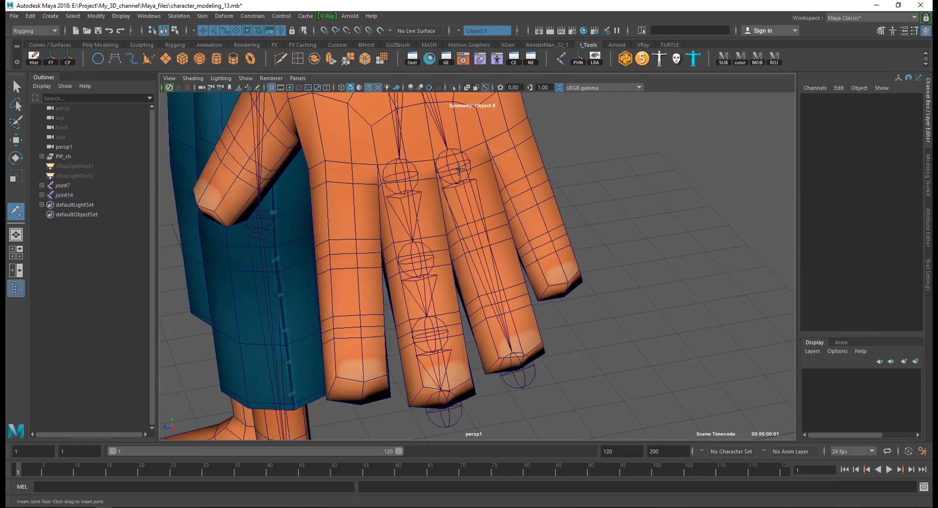
left_click_drag(458, 169, 476, 276)
left_click(481, 240)
key("w")
key("ctrl+z")
key("w")
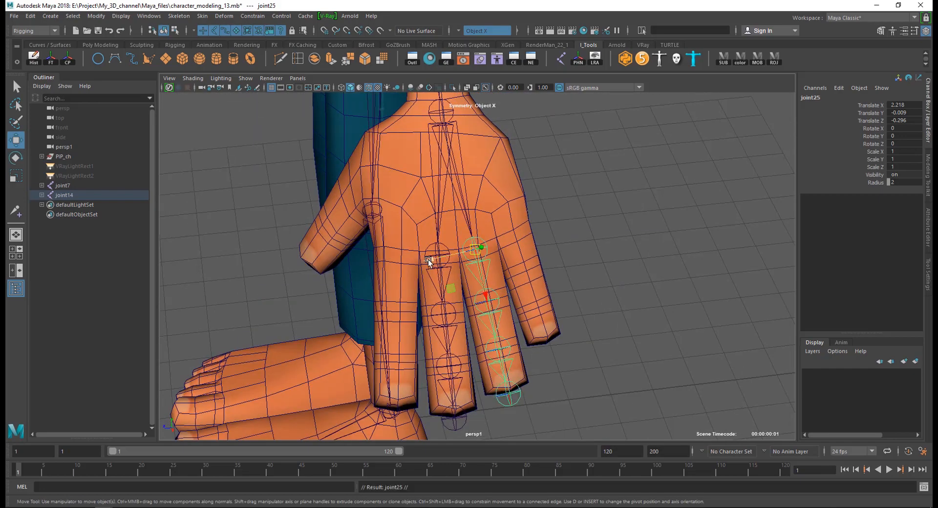
Step: Duplicate the ring finger's joint chain onto the little finger's base and angle it along the finger with Joint Orient Y
key("ctrl+d")
left_click_drag(428, 259, 468, 246)
left_click_drag(531, 289, 487, 263, "alt")
left_click_drag(473, 242, 471, 240)
key("ctrl+a")
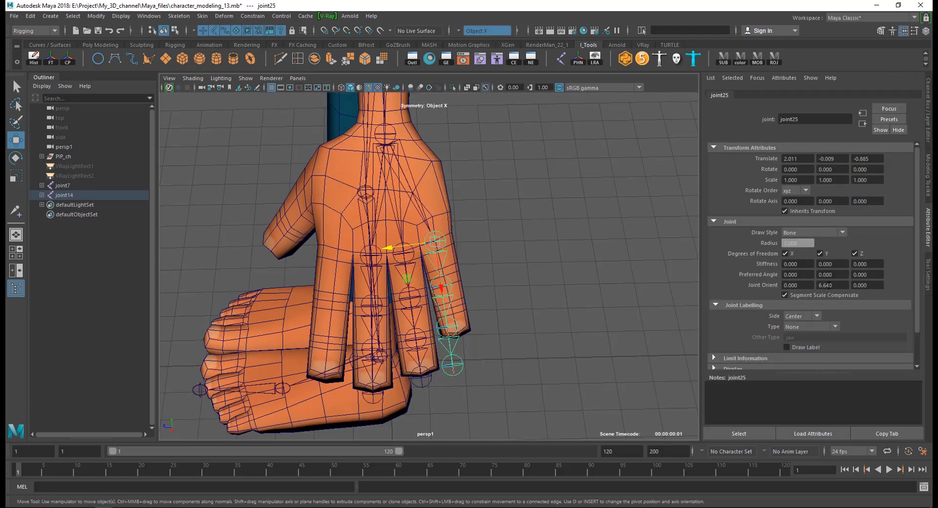
left_click_drag(840, 285, 867, 285, "ctrl")
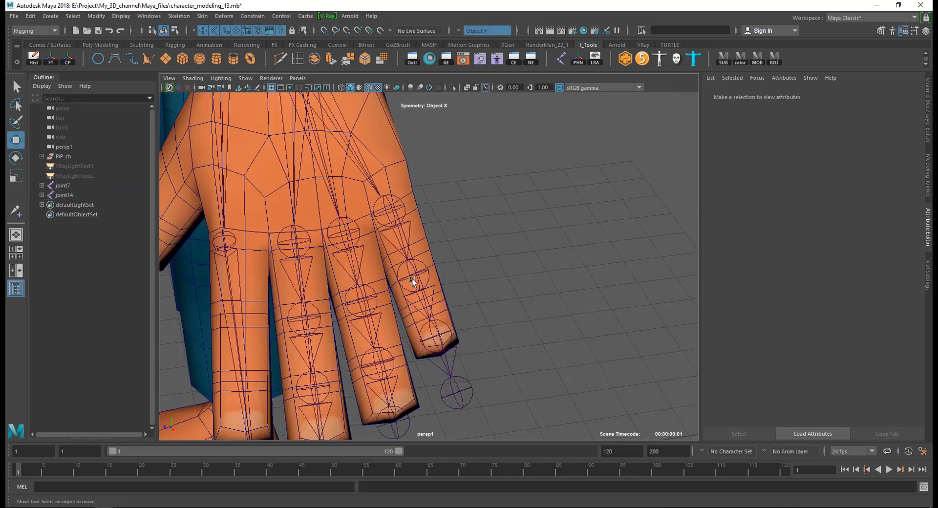
Step: Slide the little finger's knuckle and tip joints along the finger to fit its shorter length
left_click(411, 279)
left_click_drag(428, 324, 417, 303, "alt")
left_click(424, 333)
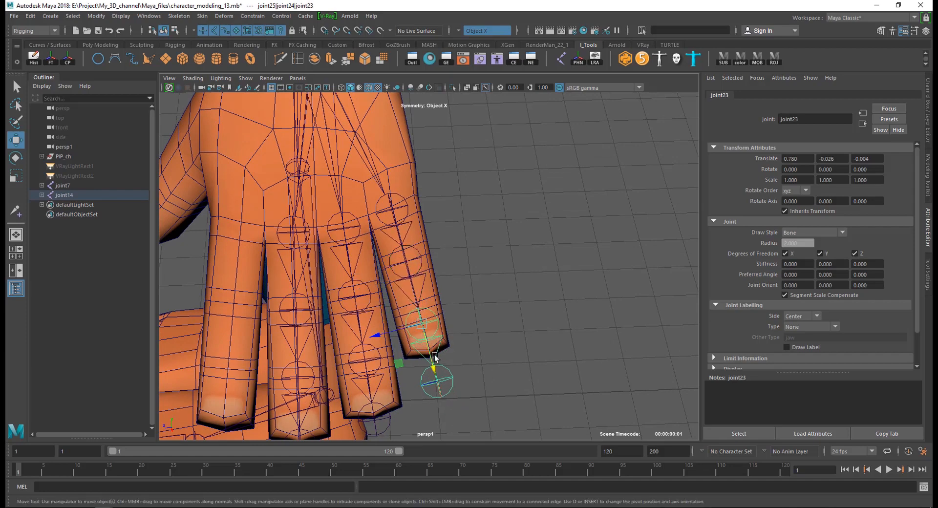
left_click_drag(430, 361, 426, 348)
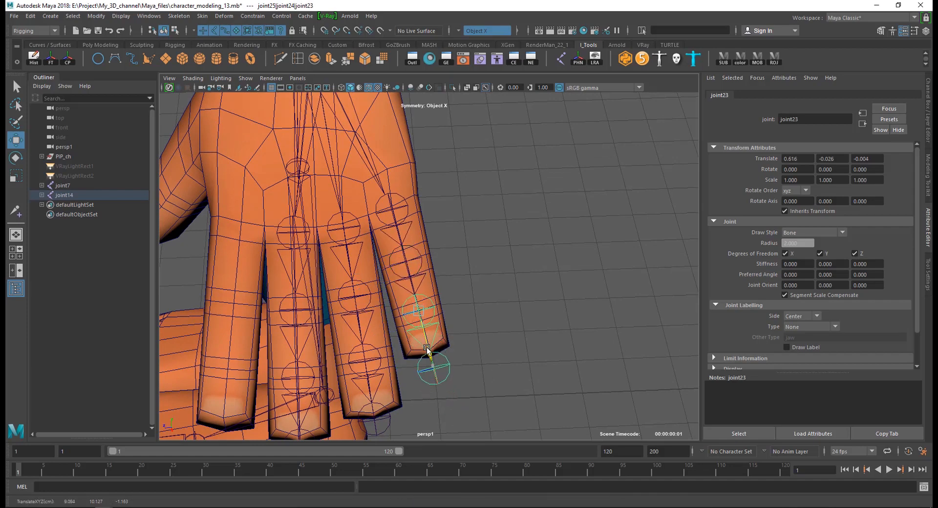
left_click(436, 375)
left_click_drag(443, 410, 413, 264)
Step: Duplicate the middle finger's joint chain onto the index finger's base and set its Joint Orient Y to -6.7
left_click(408, 246)
key("ctrl+d")
left_click_drag(397, 235, 357, 236)
left_click_drag(435, 254, 365, 232, "alt")
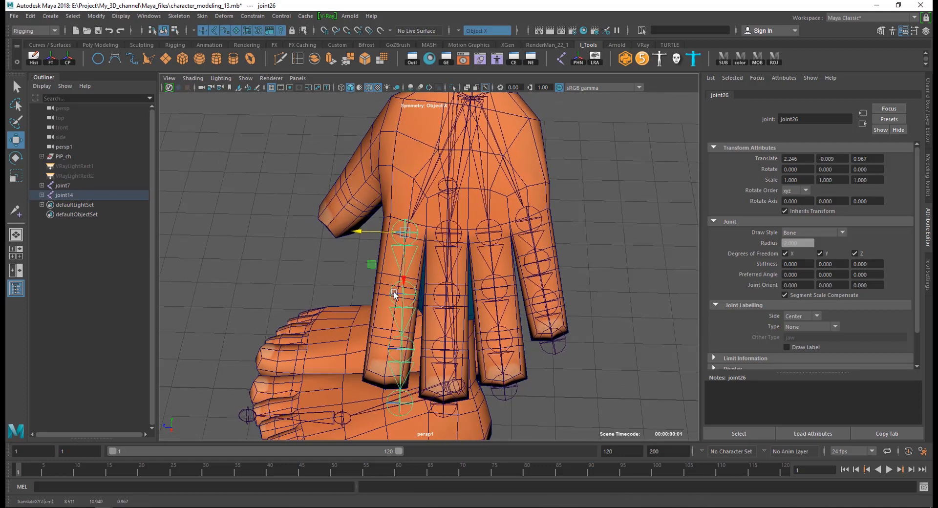
left_click_drag(404, 280, 405, 274)
middle_click_drag(839, 285, 808, 283, "ctrl")
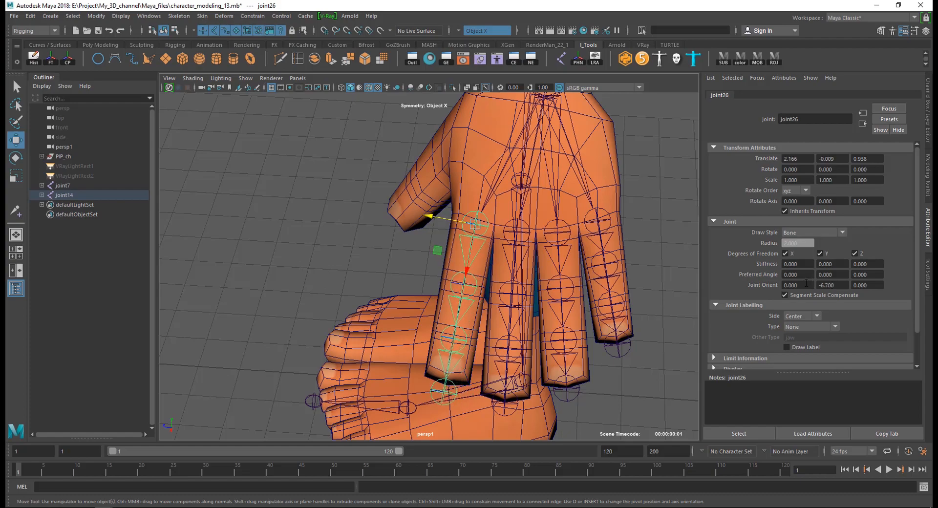
Step: Slide the index finger's knuckle and tip joints along the finger to line up with its edge loops and fingertip
left_click_drag(611, 337, 488, 342, "alt")
right_click_drag(489, 342, 502, 376, "alt")
left_click_drag(502, 376, 428, 275, "alt")
left_click(428, 223)
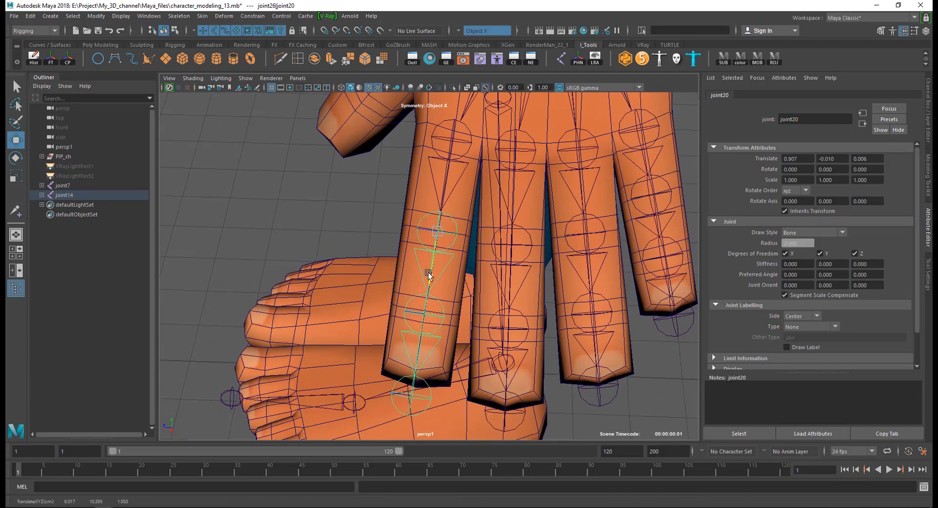
middle_click_drag(424, 310, 457, 271, "alt")
left_click(457, 272)
left_click_drag(452, 319, 452, 316)
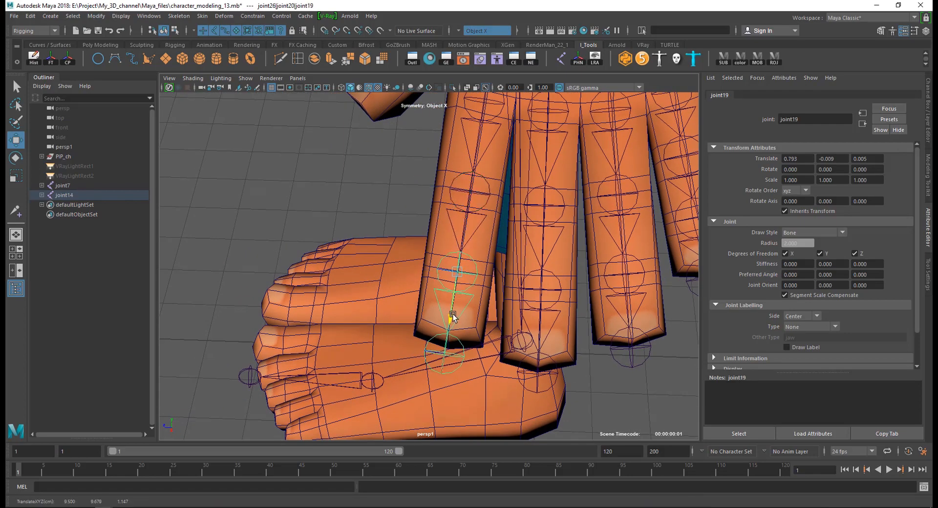
middle_click_drag(473, 309, 499, 228, "alt")
left_click(469, 276)
left_click_drag(465, 310, 467, 303)
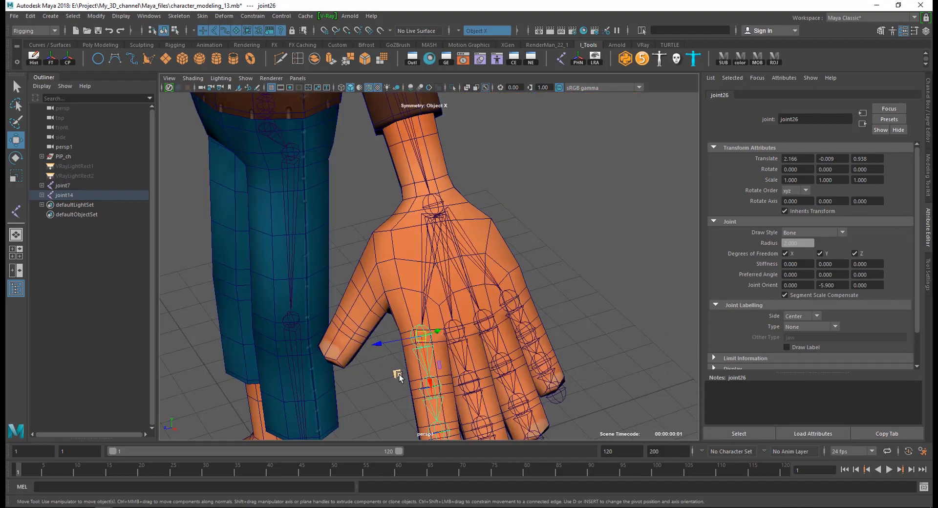
Step: Duplicate the index finger's joint chain onto the thumb's base and set its Joint Orient X to about 28 and Y to about -60
key("ctrl+d")
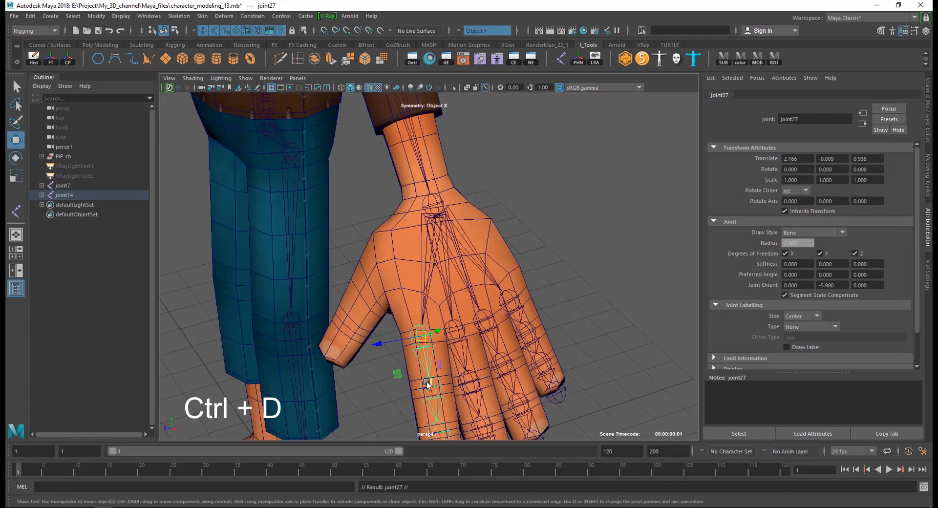
left_click_drag(421, 359, 381, 356)
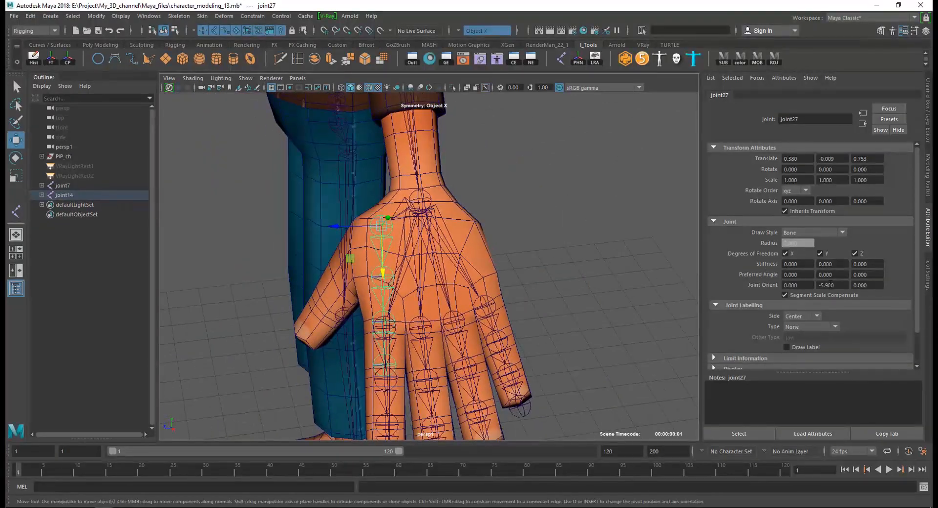
middle_click_drag(832, 288, 638, 286, "ctrl")
left_click_drag(489, 351, 533, 272, "alt")
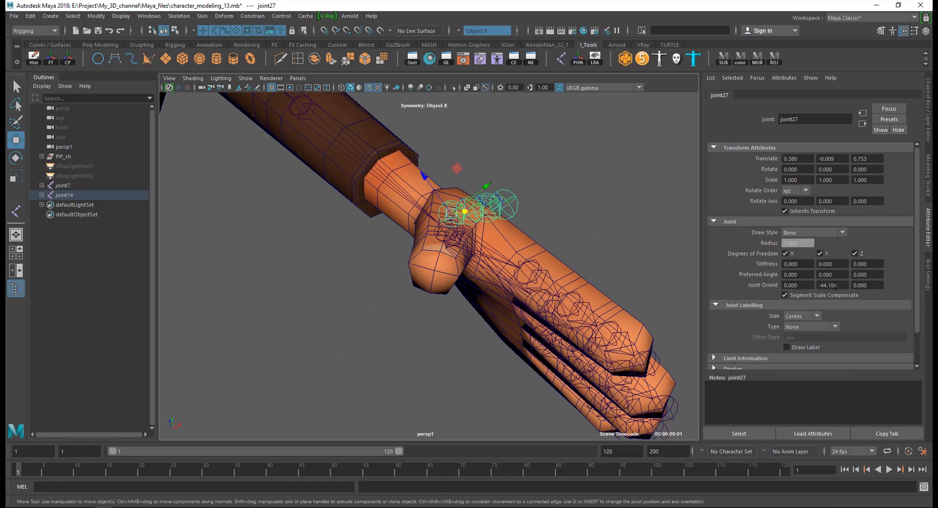
middle_click_drag(835, 286, 863, 288, "ctrl")
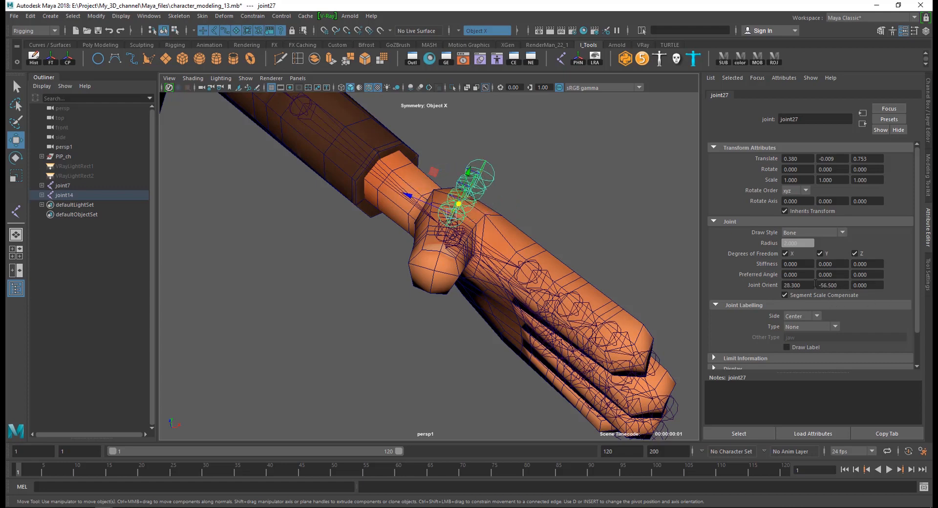
middle_click_drag(807, 283, 799, 285, "ctrl")
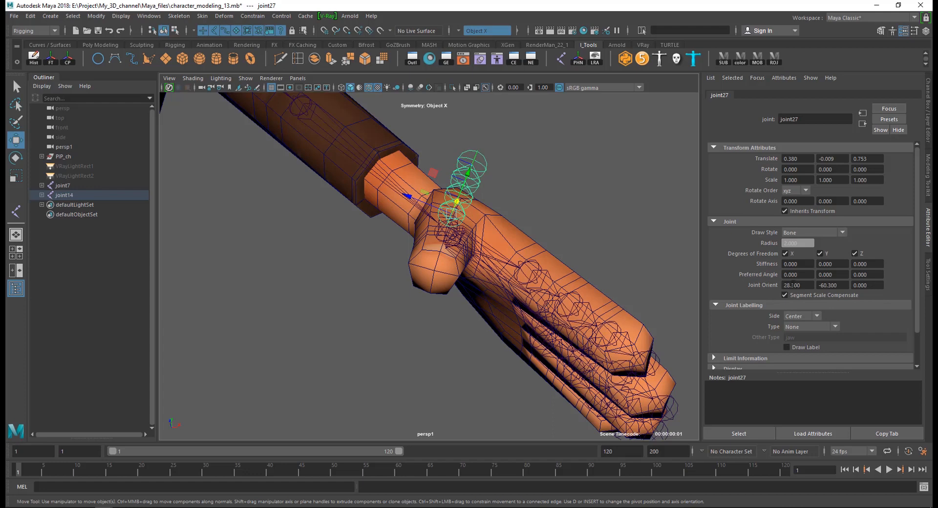
left_click_drag(828, 285, 823, 284, "ctrl")
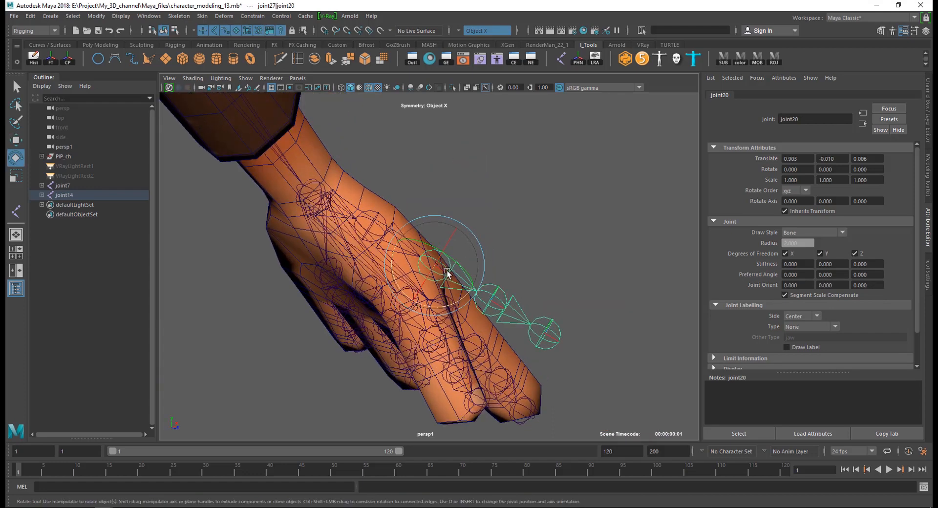
Step: Move the thumb chain's second joint inside the thumb, to Translate 0.872, -0.427, -0.101
key("w")
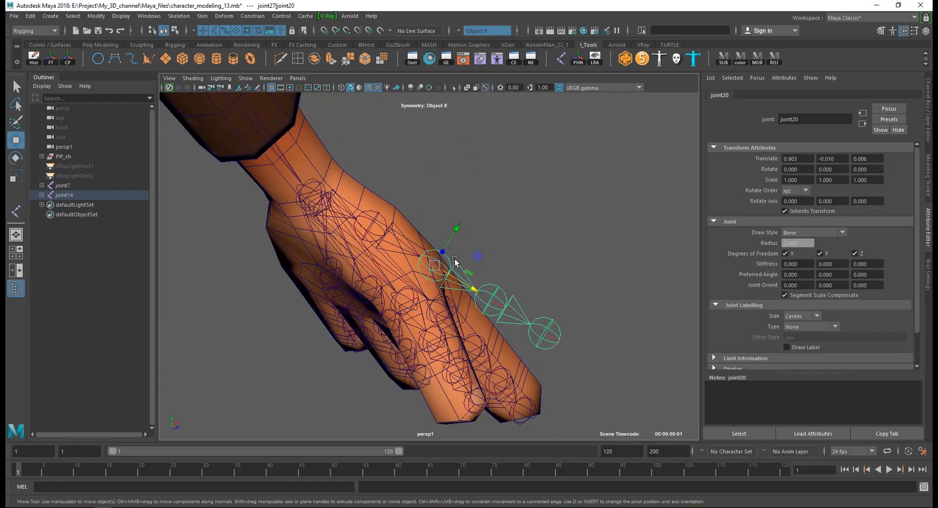
left_click_drag(455, 233, 437, 240)
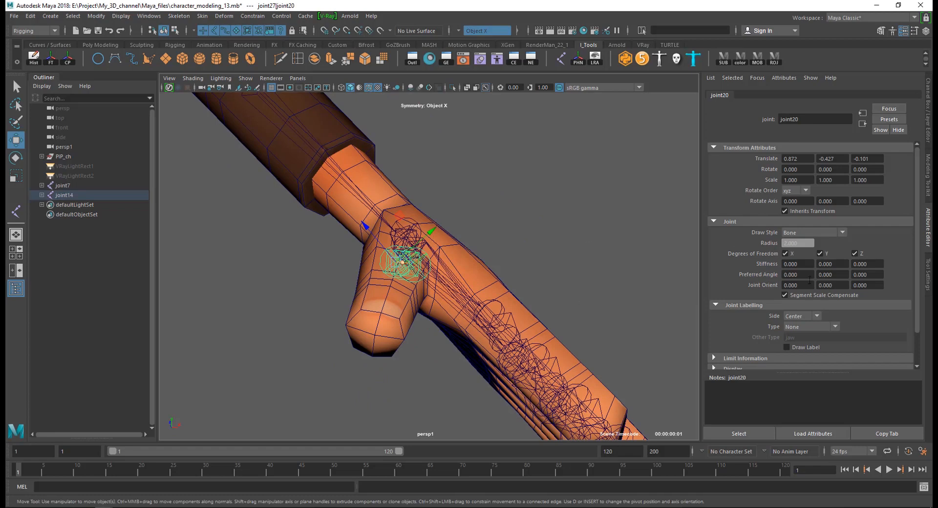
Step: Adjust the thumb's second joint to Joint Orient 55.8, -12.6, -60.1, undoing unwanted trial values
key("ctrl+z")
key("ctrl+z")
key("ctrl+z")
key("ctrl+z")
key("ctrl+z")
key("ctrl+z")
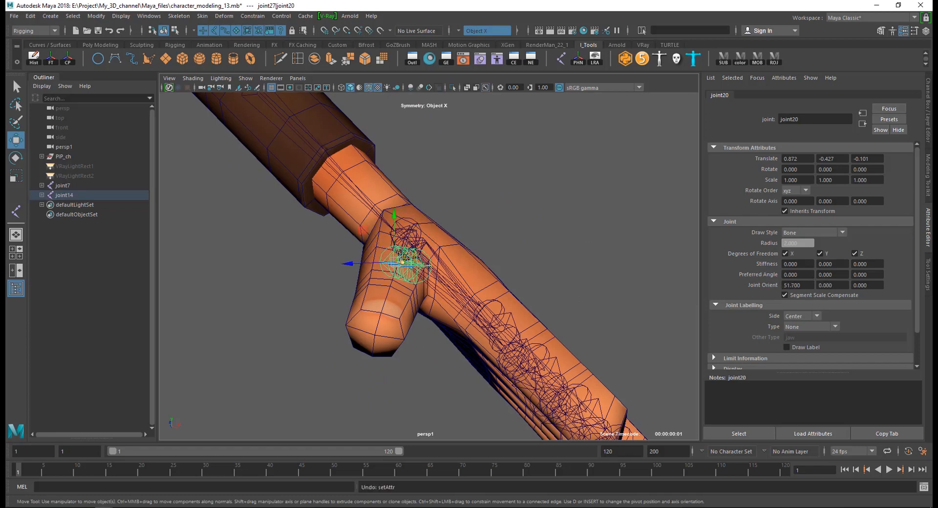
key("ctrl+z")
key("ctrl+z")
key("ctrl+z")
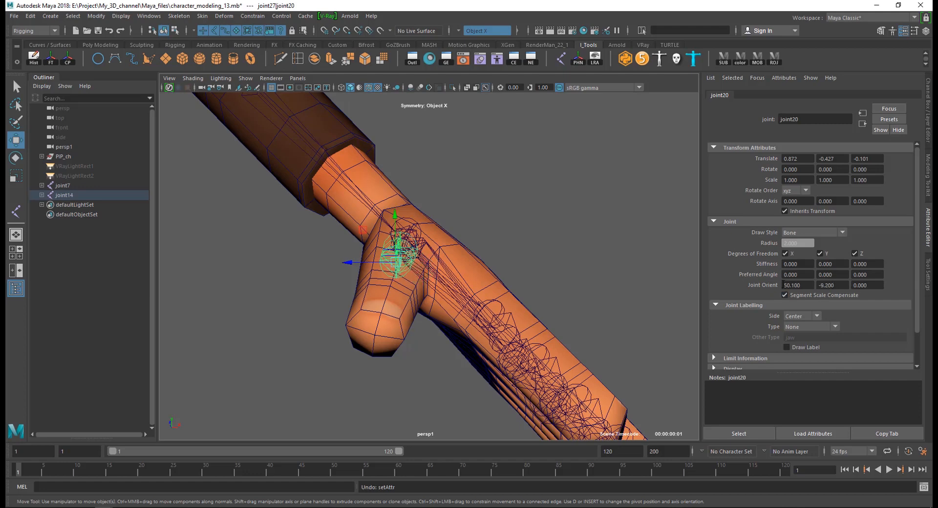
key("ctrl+z")
key("ctrl+z")
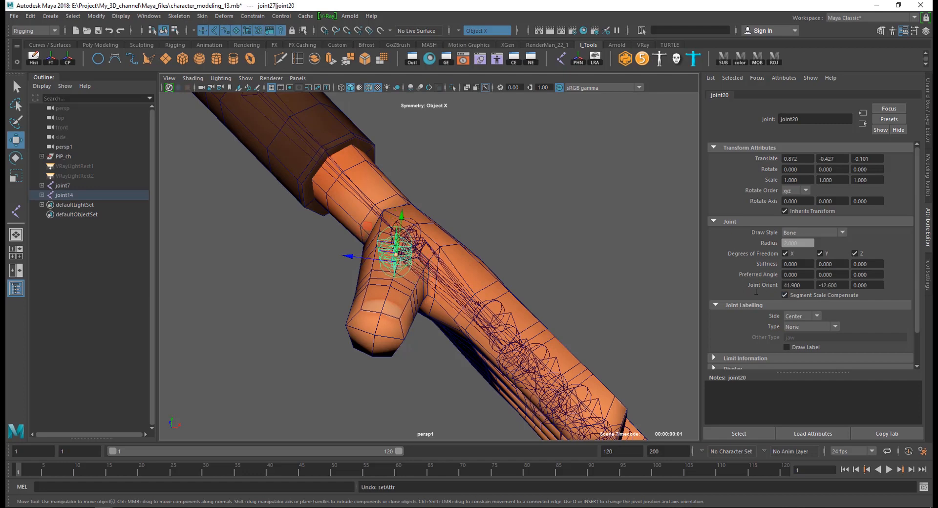
key("ctrl+z")
key("ctrl+z")
key("ctrl+z")
key("ctrl+z")
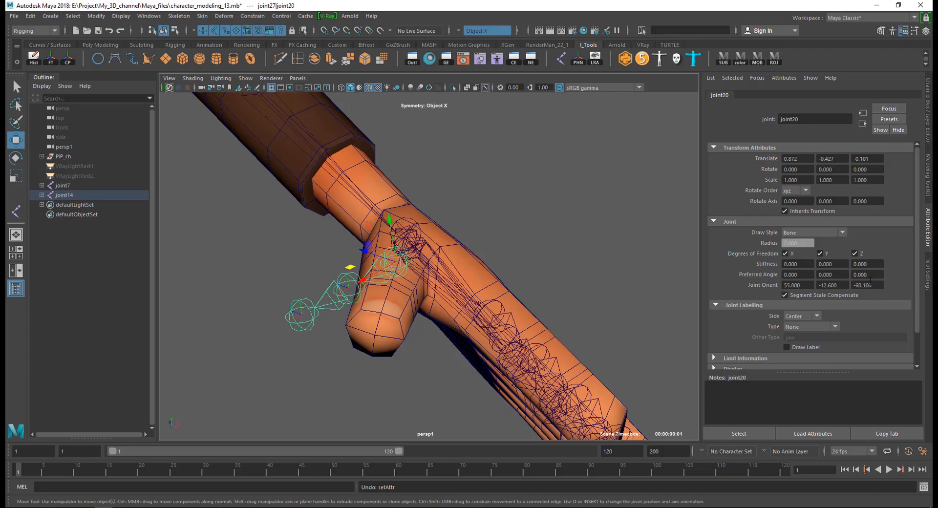
Step: Set the thumb's second joint's Joint Orient X to 40.1 and Y to 28.7 to point the chain along the thumb
left_click_drag(481, 297, 462, 348, "alt")
middle_click_drag(827, 288, 917, 287, "ctrl")
left_click_drag(472, 323, 489, 235, "alt")
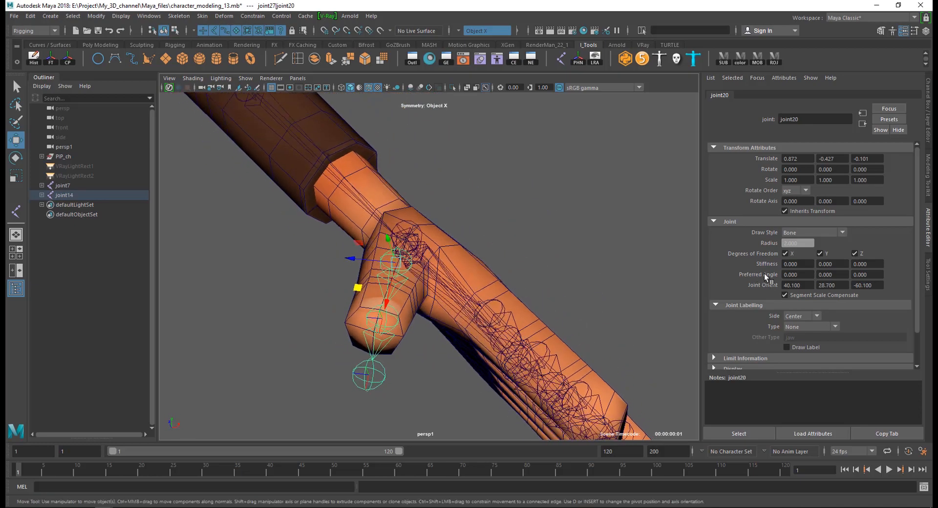
middle_click_drag(796, 285, 735, 288, "ctrl")
key("ctrl+z")
key("ctrl+z")
key("ctrl+z")
key("ctrl+z")
key("ctrl+z")
key("ctrl+z")
key("ctrl+z")
key("ctrl+z")
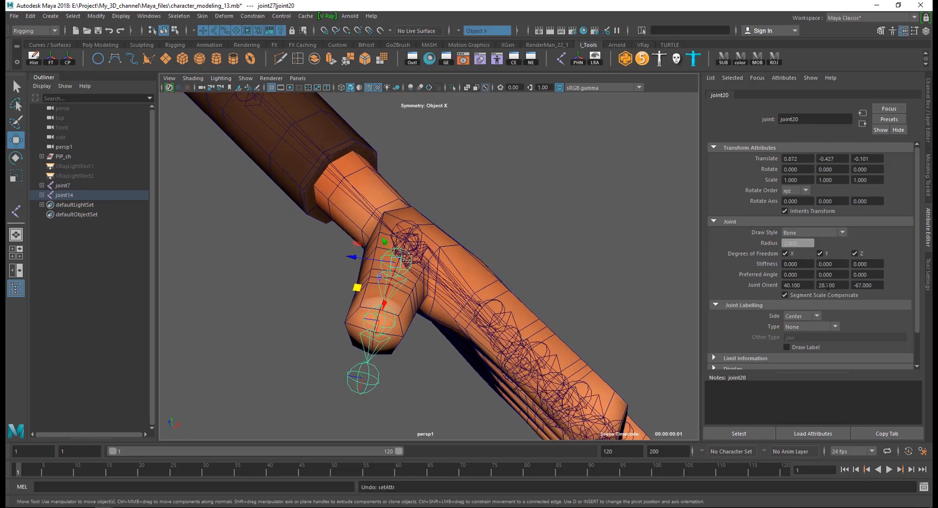
Step: Set the thumb's second joint's Joint Orient to 34.5, 13.3, -33.3 so the chain runs down the thumb
middle_click_drag(785, 288, 766, 287, "ctrl")
middle_click_drag(836, 286, 760, 284, "ctrl")
left_click_drag(469, 286, 447, 295, "alt")
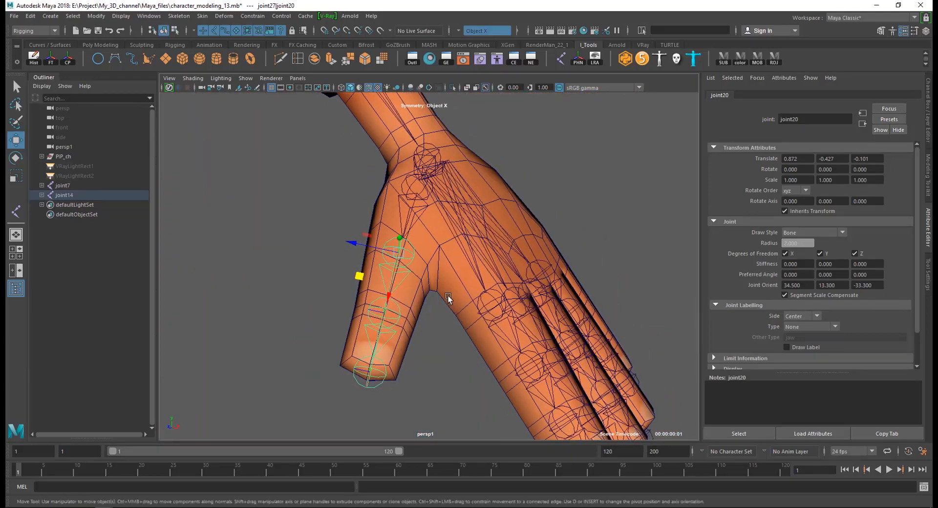
Step: Try rotating the thumb's second joint to test how the chain bends
left_click(529, 198)
left_click(394, 256)
key("e")
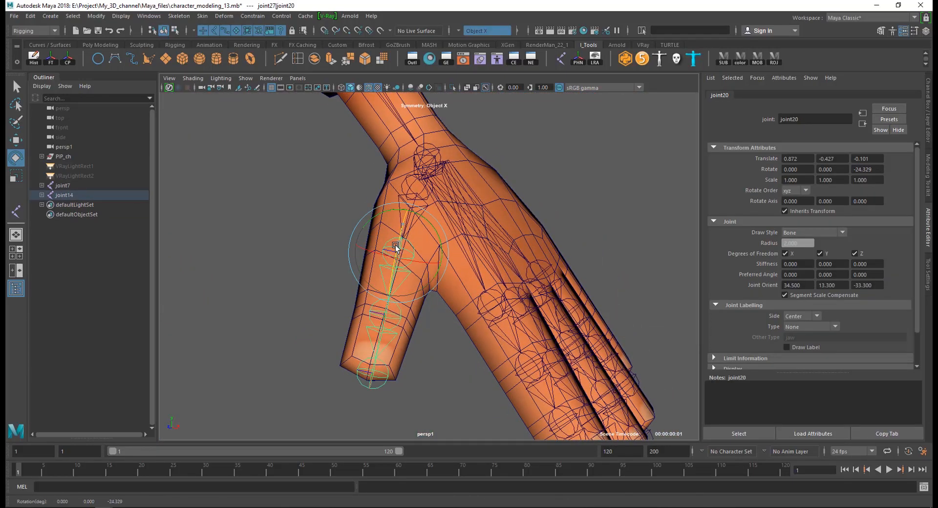
left_click_drag(436, 272, 408, 282)
key("ctrl+z")
left_click_drag(427, 248, 408, 249)
Step: Adjust the thumb's second joint's Joint Orient to 8.8 in Y and -28 in Z
left_click_drag(570, 195, 359, 316, "alt")
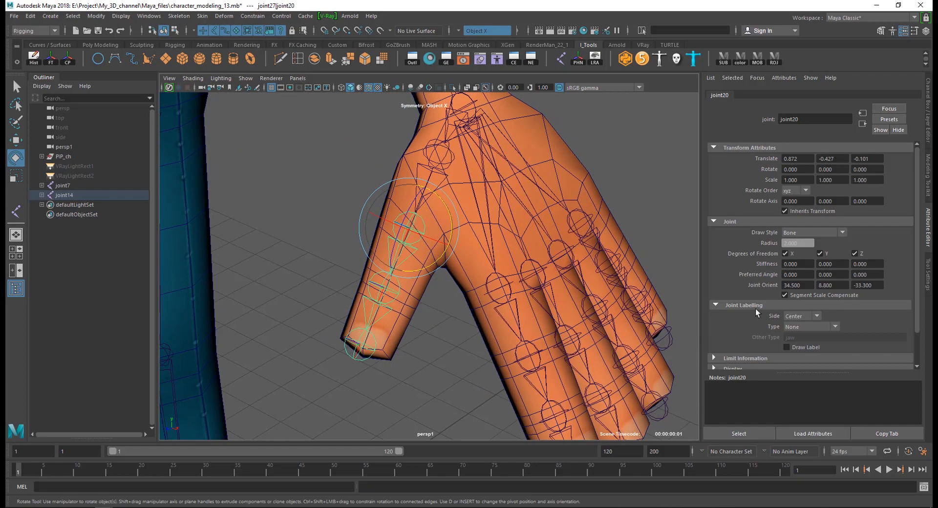
left_click_drag(796, 287, 781, 286, "ctrl")
key("ctrl+z")
left_click_drag(871, 286, 896, 286, "ctrl")
left_click_drag(508, 329, 474, 327, "alt")
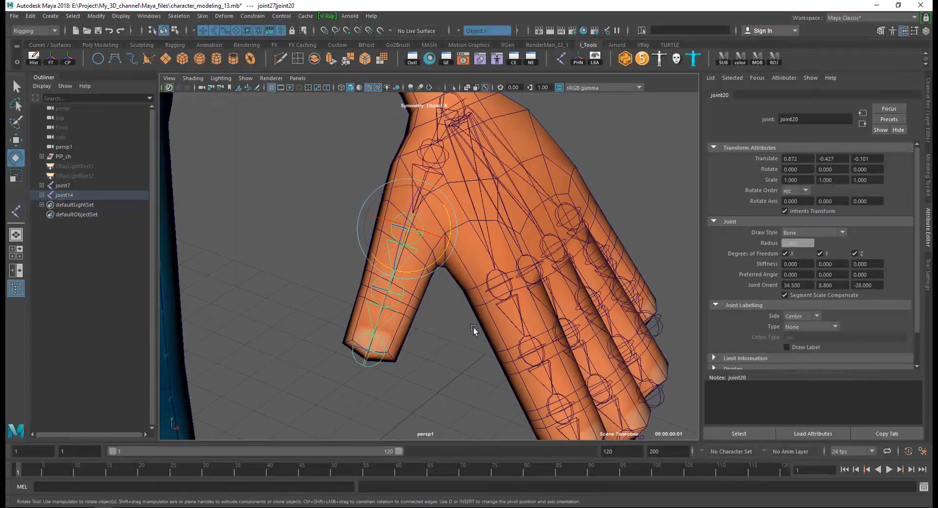
Step: Move the thumb's second joint to Translate 0.874, -0.417, -0.115
key("w")
left_click_drag(362, 215, 368, 221)
left_click_drag(442, 307, 560, 299, "alt")
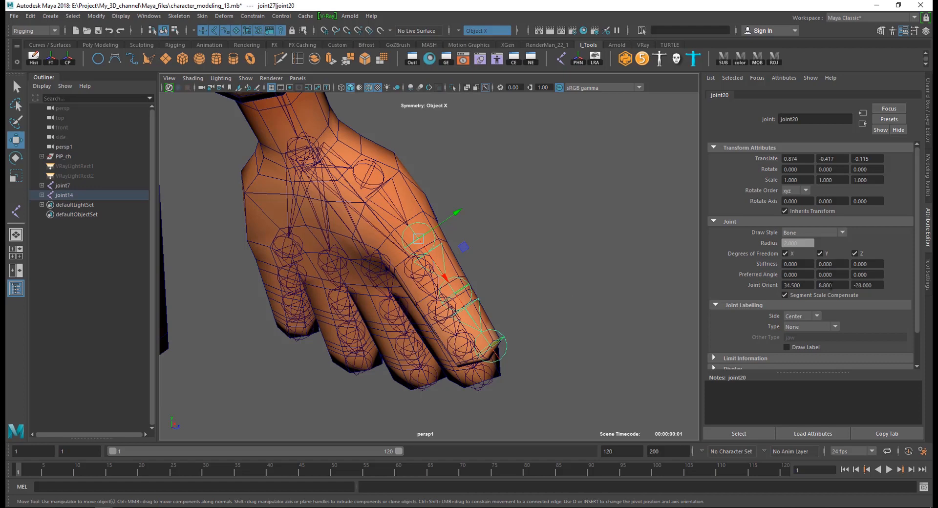
Step: Fine-tune the thumb's second joint's Joint Orient to 11.5 in Y and -31.7 in Z, and deselect it
left_click_drag(831, 286, 851, 287, "ctrl")
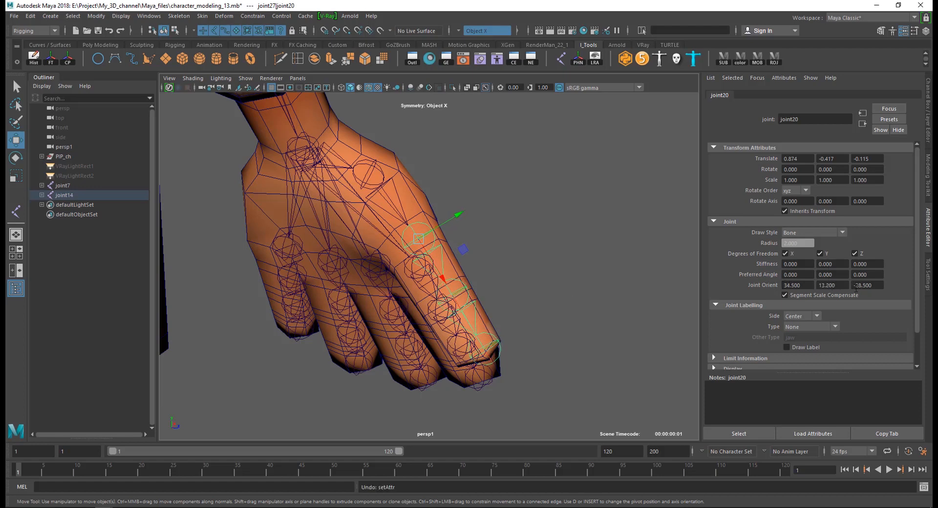
left_click_drag(856, 289, 843, 289, "ctrl")
left_click_drag(624, 307, 436, 314, "alt")
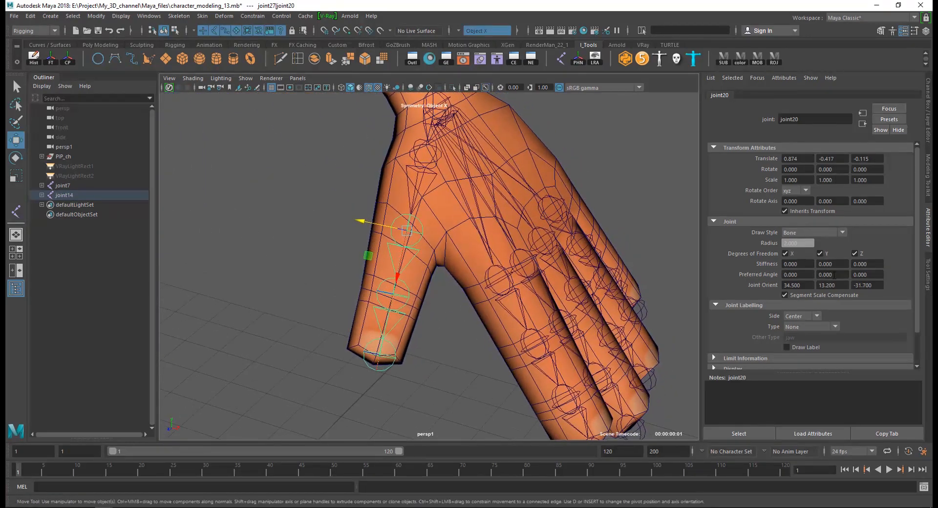
left_click_drag(840, 286, 829, 287, "ctrl")
left_click_drag(457, 300, 530, 278, "alt")
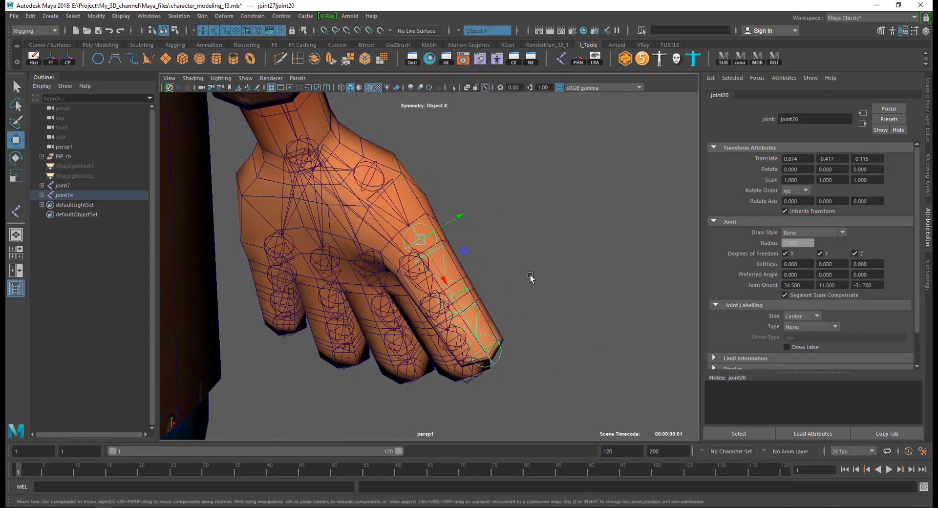
left_click_drag(459, 217, 456, 218, "alt")
left_click(456, 218)
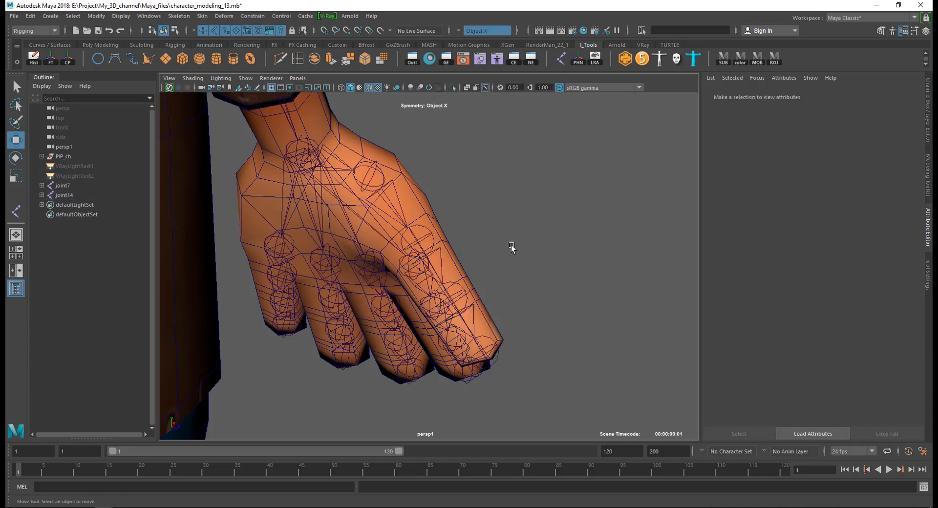
Step: Move the thumb's end joint slightly outward along the chain, past the thumb tip
left_click_drag(511, 247, 402, 279, "alt")
left_click(405, 270)
left_click(456, 308)
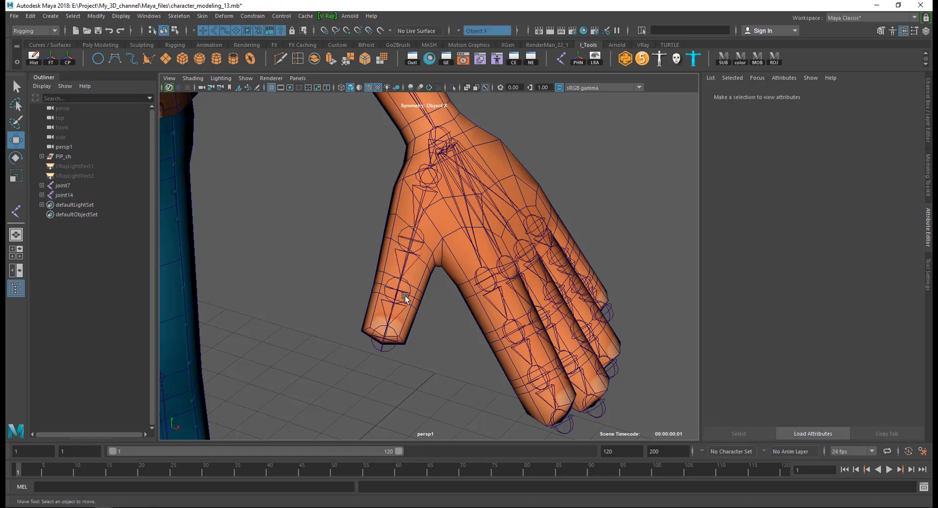
left_click(405, 295)
left_click_drag(417, 312, 426, 296, "alt")
left_click(389, 322)
mouse_move(387, 336)
left_mouse_down()
mouse_move(383, 358)
mouse_move(384, 344)
left_mouse_up()
left_click(442, 305)
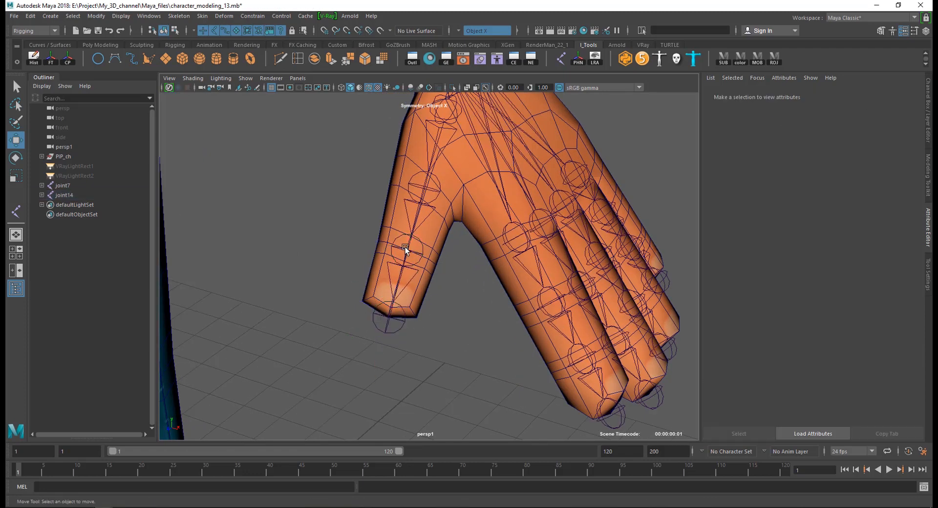
Step: Slide the thumb's third joint along the chain to Translate X 0.842 and nudge the end joint back toward the thumb tip
left_click(404, 264)
left_click_drag(395, 295, 395, 298)
left_click(399, 327)
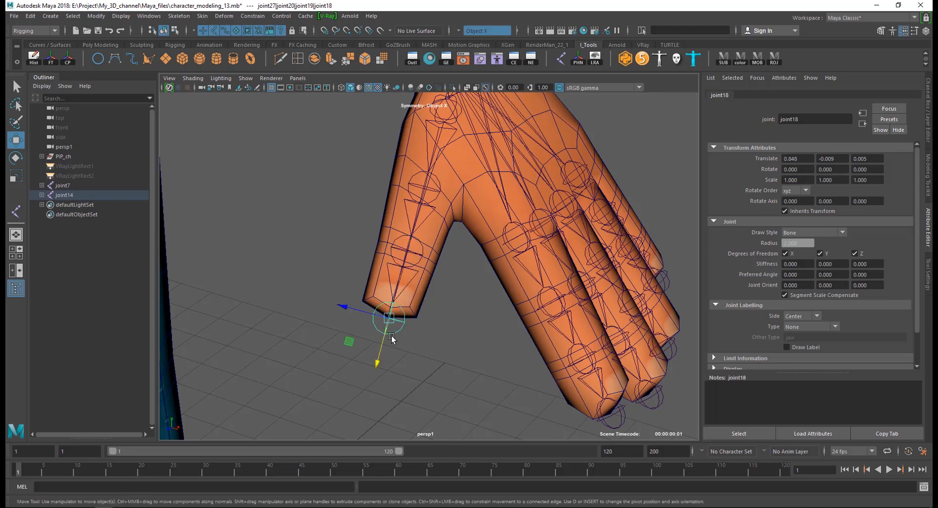
left_click_drag(383, 351, 382, 347)
left_click(452, 316)
scroll(432, 267, "down", 2)
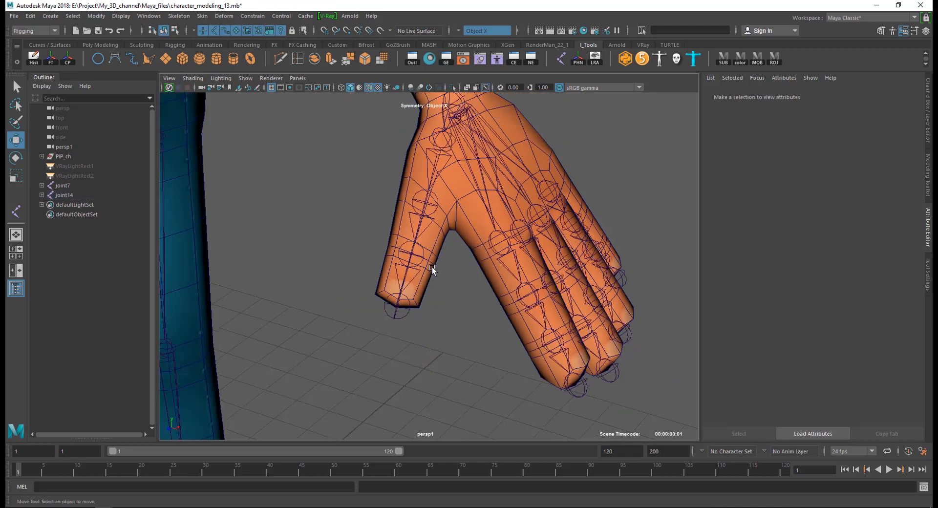
Step: Move the thumb's second joint to Translate 0.857, -0.441, -0.135
left_click(431, 205)
left_click_drag(413, 242, 414, 241)
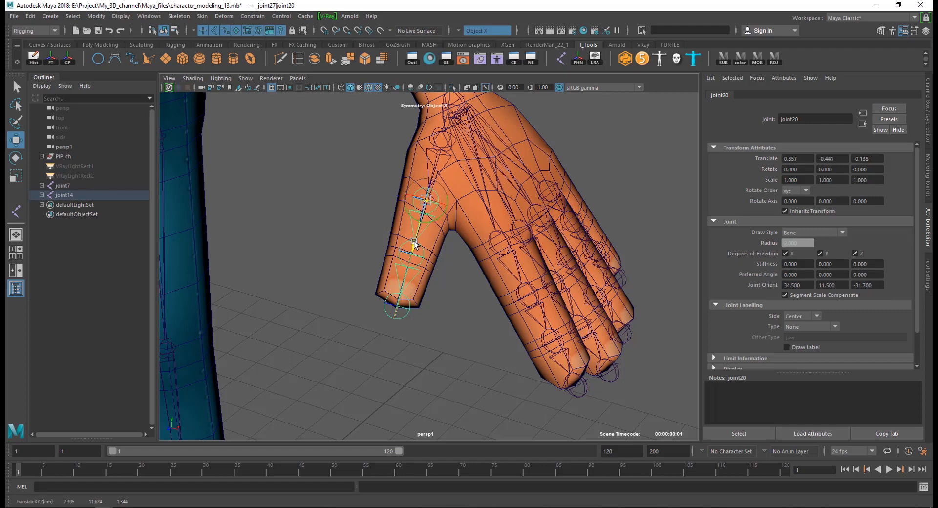
left_click(448, 260)
scroll(448, 261, "down", 2)
Step: Try bending the thumb by rotating its second and third joints together, and undo the rotation
left_click(431, 230)
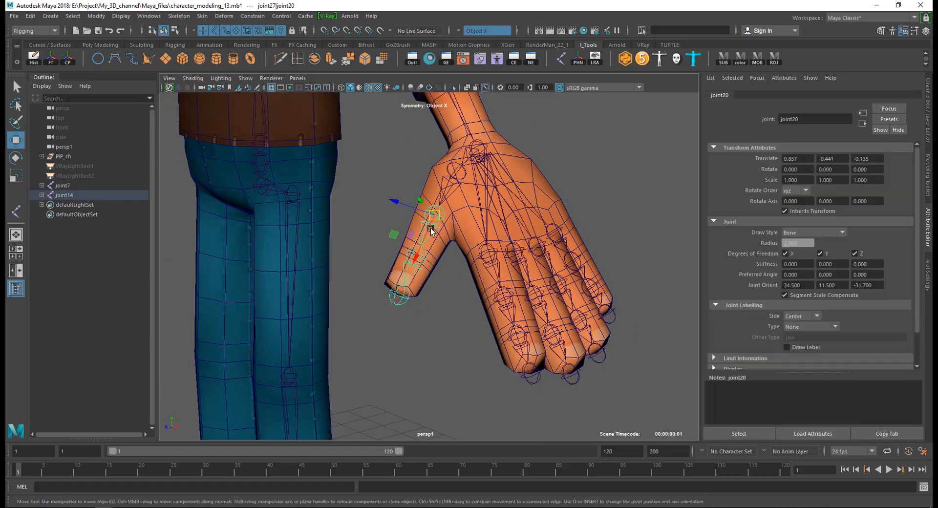
left_click(421, 259)
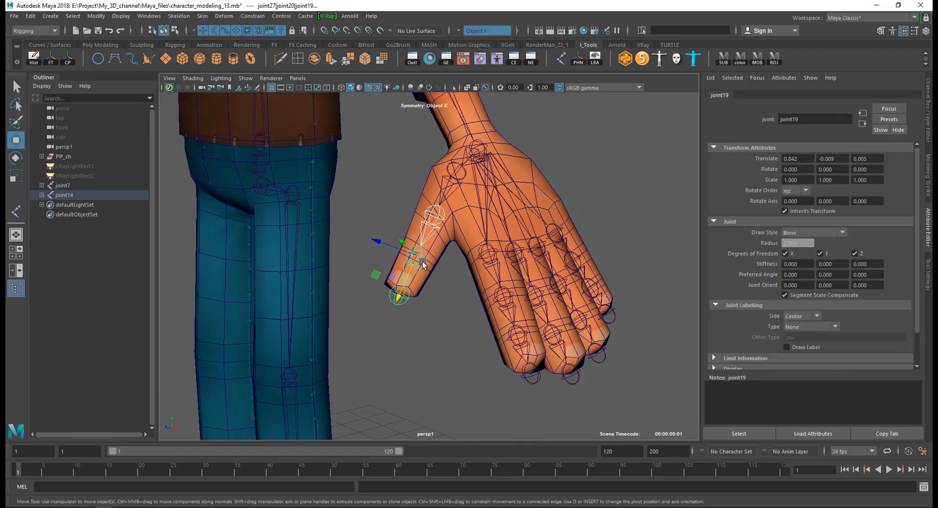
key("e")
mouse_move(413, 262)
left_mouse_down()
mouse_move(403, 244)
mouse_move(398, 254)
left_mouse_up()
left_click_drag(484, 261, 625, 247, "alt")
key("ctrl+z")
key("ctrl+z")
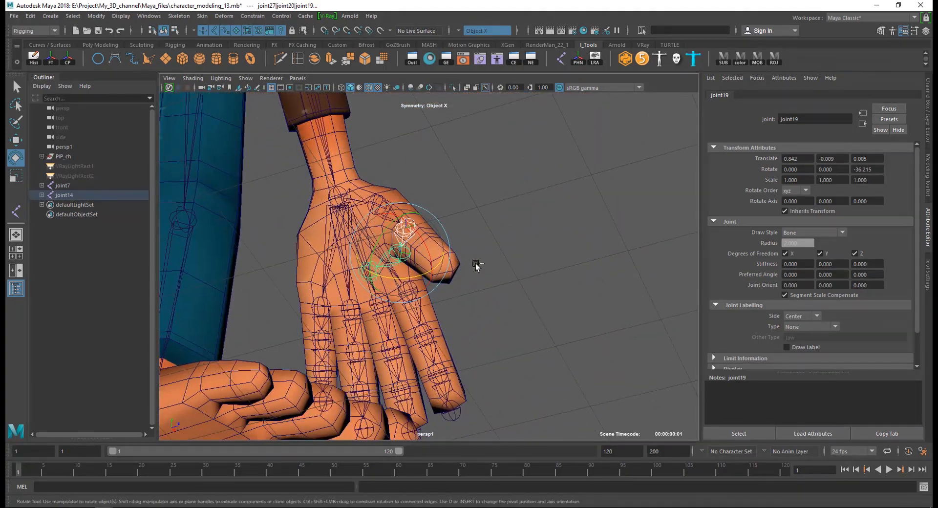
Step: Place a single clavicle joint between the neck base and the arm's shoulder joint in the front view
left_click_drag(477, 268, 456, 295, "alt")
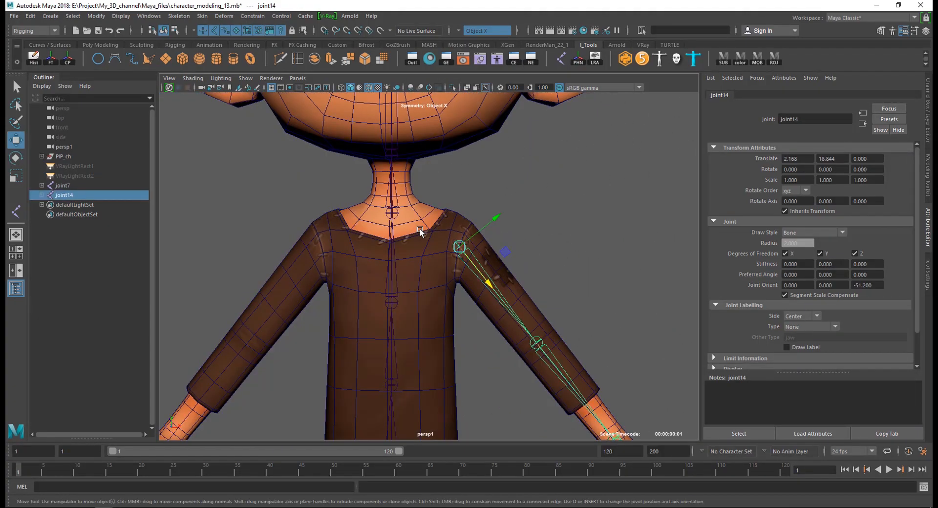
key("space")
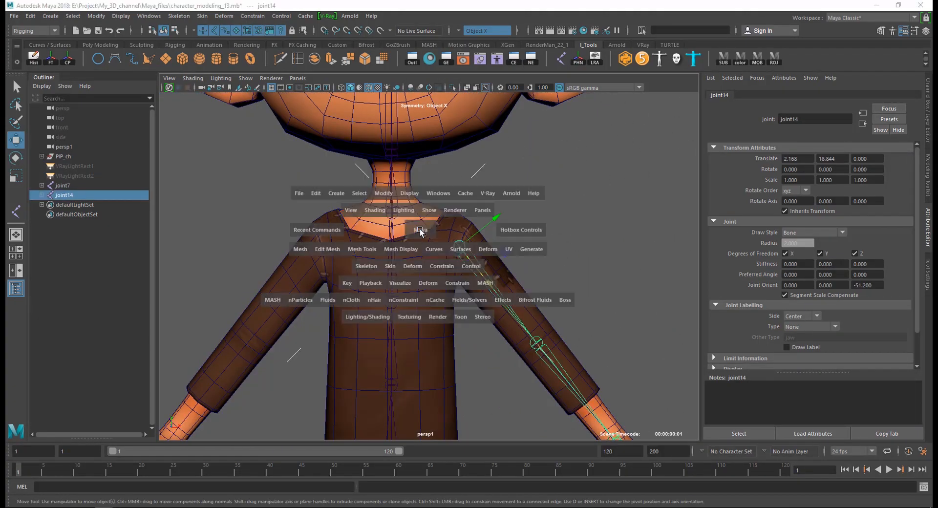
key("space")
scroll(348, 362, "down", 2)
middle_click_drag(351, 227, 453, 284, "alt")
scroll(456, 372, "up", 5)
scroll(452, 283, "up", 3)
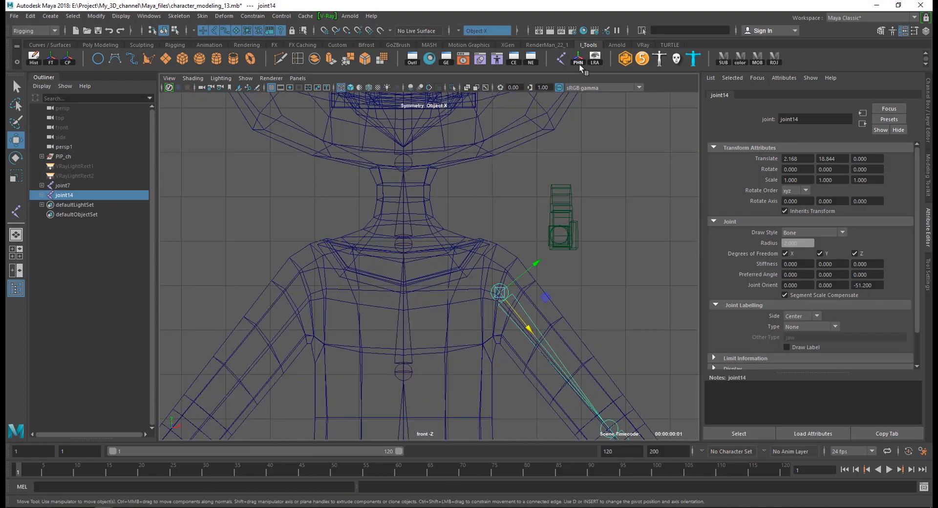
left_click(560, 59)
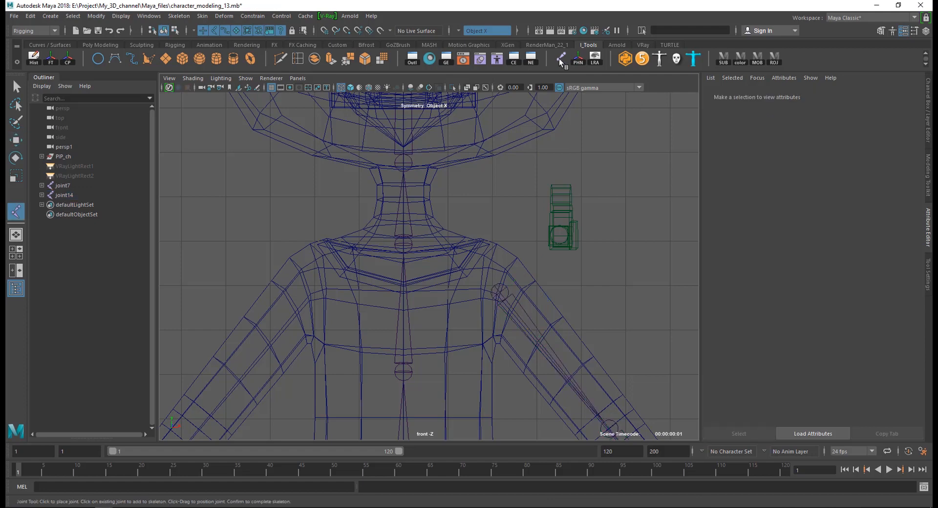
middle_click_drag(442, 282, 413, 252, "alt")
scroll(413, 252, "up", 2)
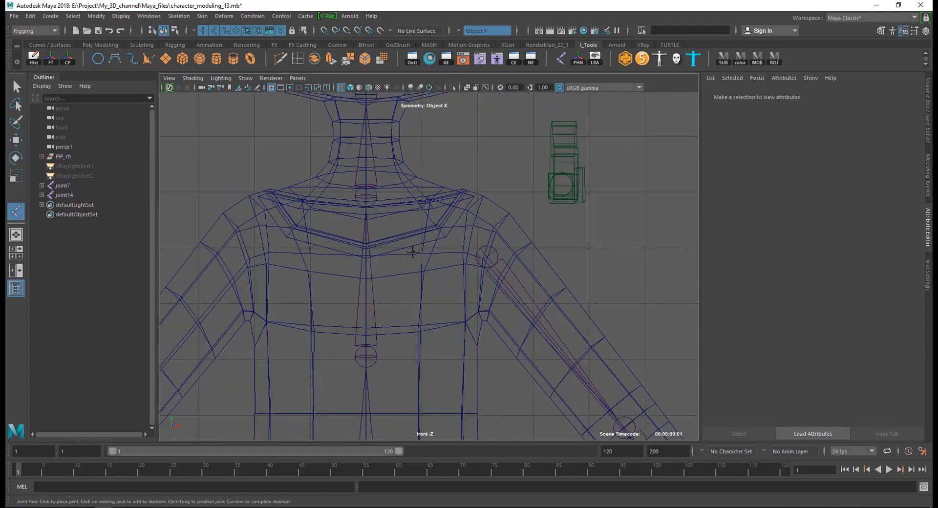
left_click(420, 228)
Step: Move the clavicle joint to Translate 0.934, 19.432, -0.058 in the perspective view
key("space")
key("space")
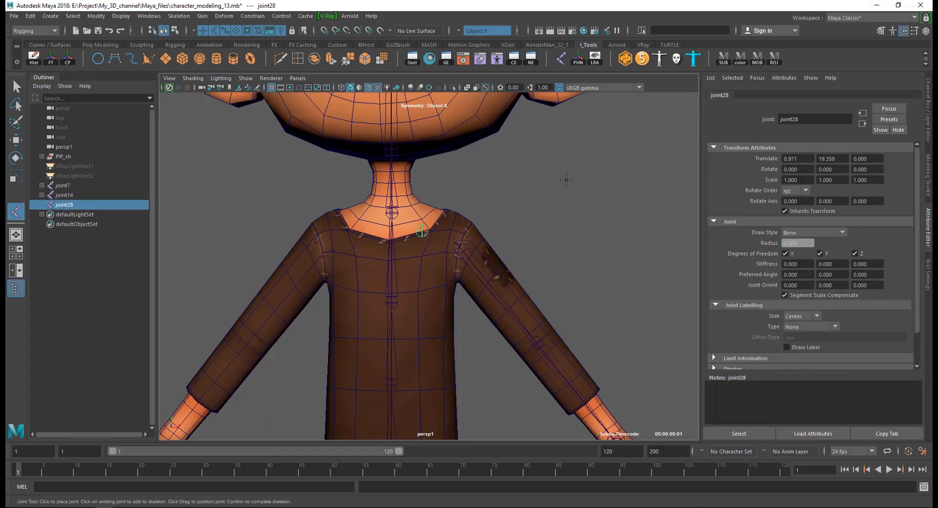
key("w")
left_click_drag(488, 229, 441, 262, "alt")
left_click_drag(416, 203, 459, 247)
key("e")
key("w")
left_click_drag(467, 246, 465, 246)
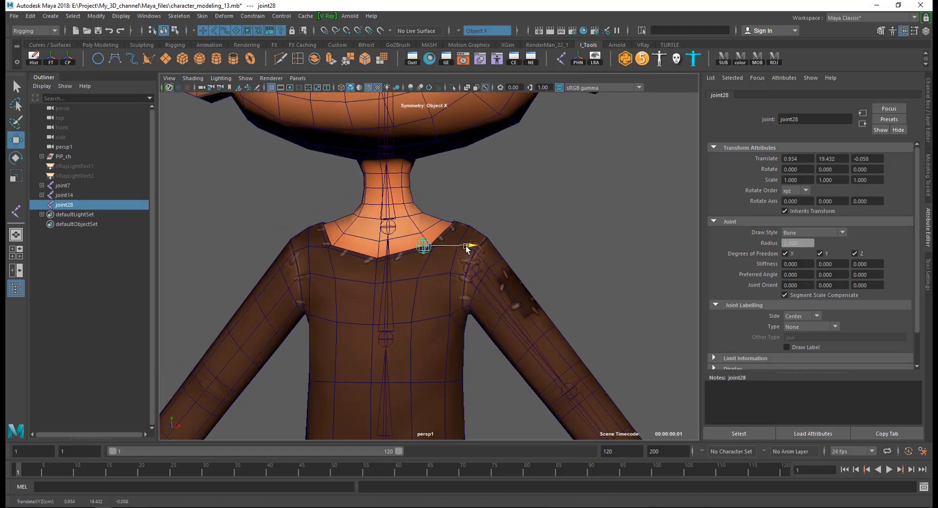
Step: Parent the arm's shoulder joint to the clavicle joint and clear the selection
left_click(471, 269)
left_click(423, 245, "shift")
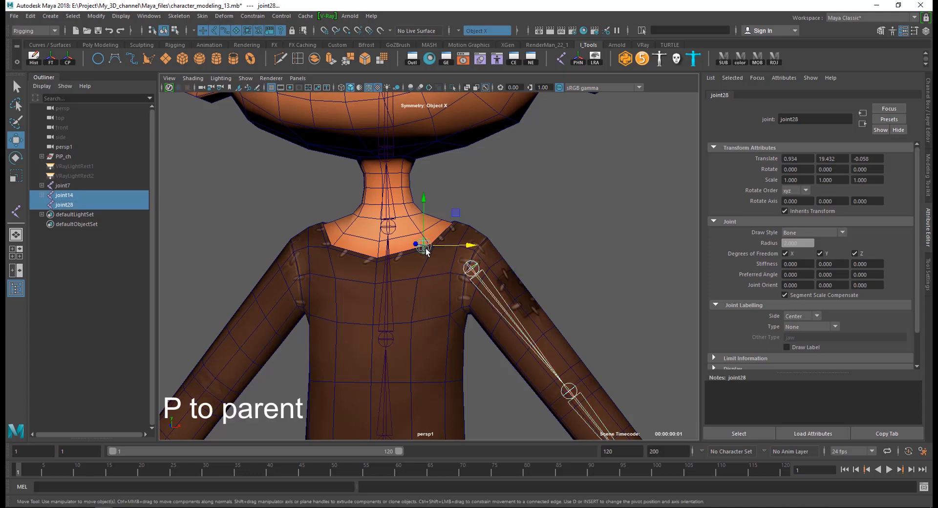
key("p")
left_click(465, 300)
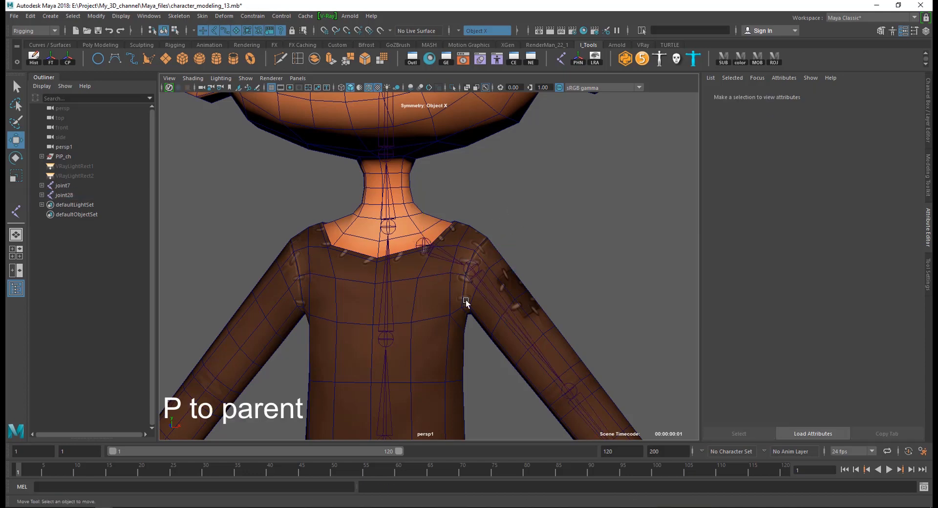
Step: Try rotating the clavicle joint to test that the whole arm chain follows it
left_click(436, 259)
right_click_drag(436, 259, 469, 327, "alt")
key("e")
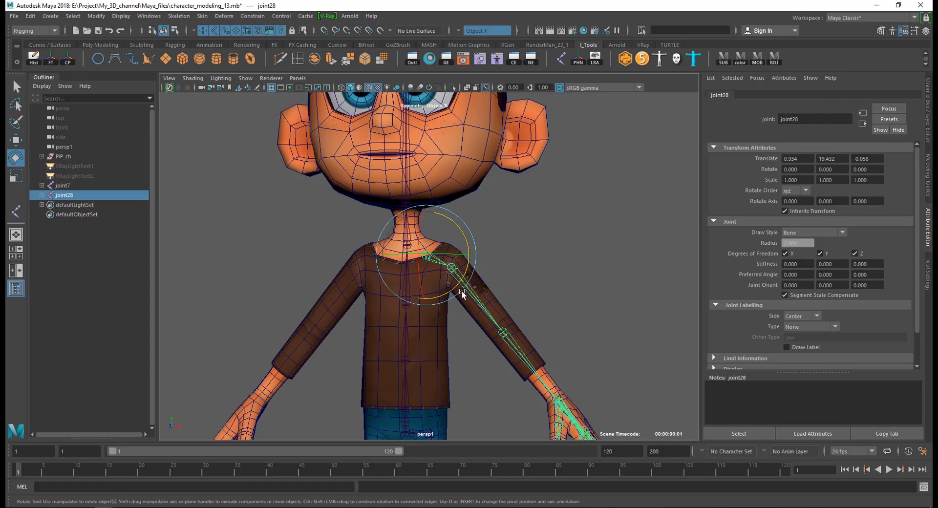
left_click_drag(462, 293, 470, 230)
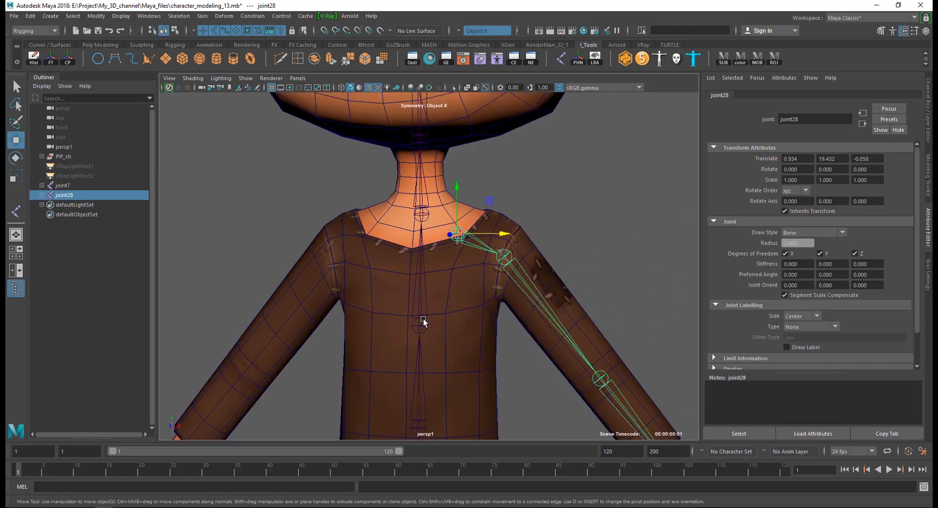
Step: Parent the clavicle joint to the chest joint of the spine
left_click(479, 226)
left_click(457, 236)
left_click(419, 314, "shift")
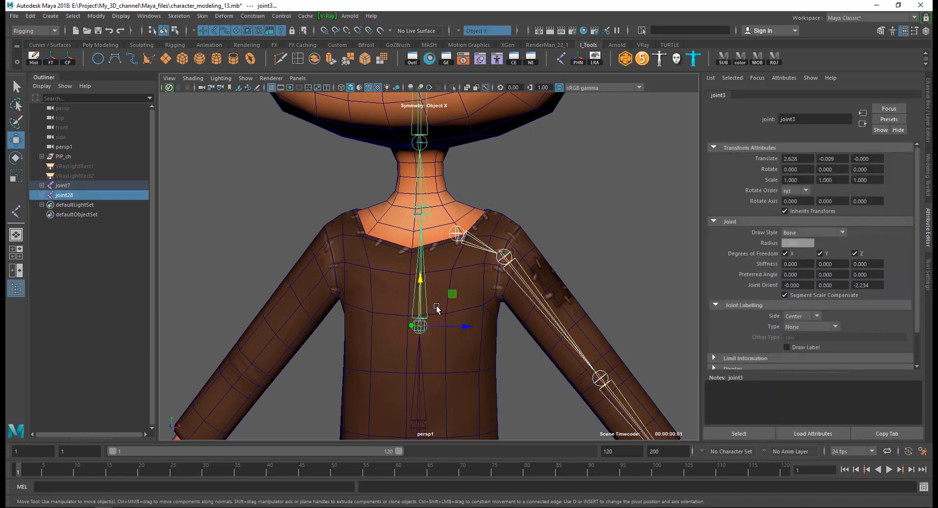
left_click(437, 307)
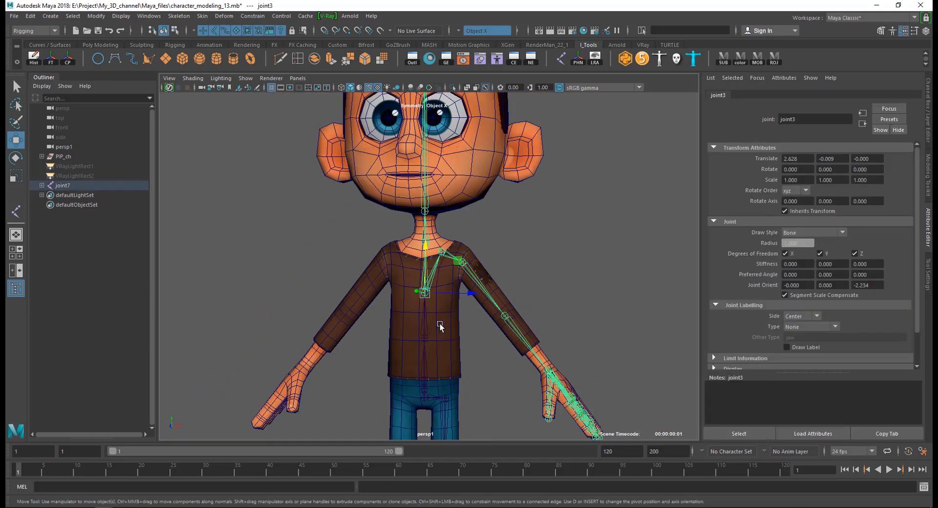
Step: Try rotating the chest joint to test that the arm and head follow, and undo the rotation
key("e")
left_click_drag(462, 282, 482, 278)
key("ctrl+z")
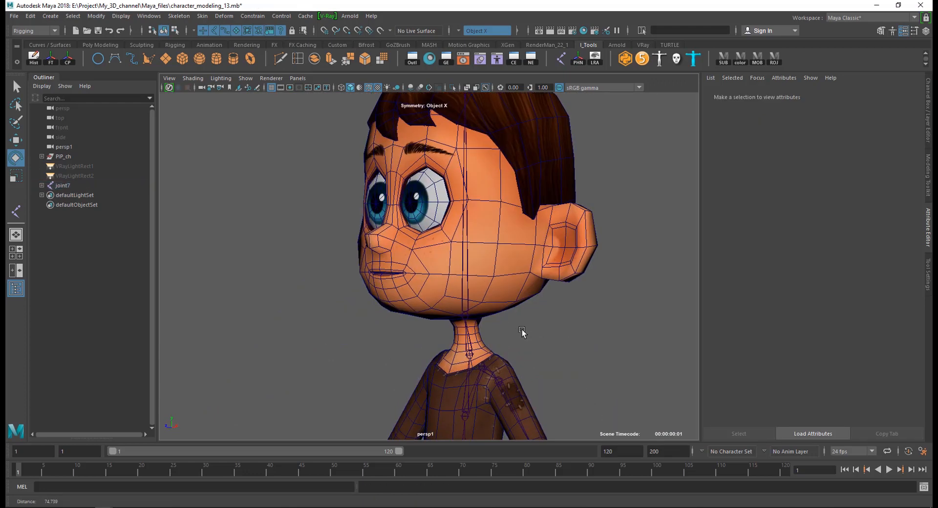
Step: In the side view, place a mouth joint inside the head, in front of the head bone at about lip level
left_click_drag(522, 329, 455, 280, "alt")
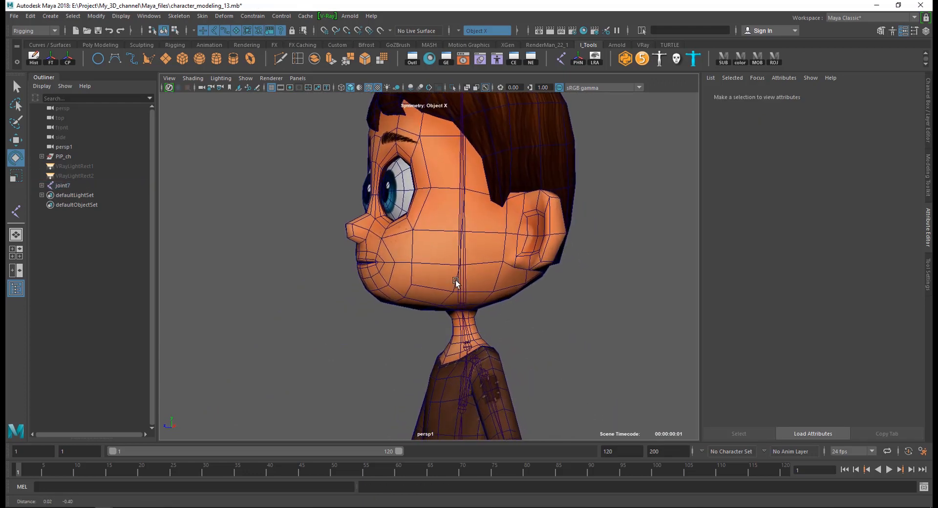
key("space")
key("space")
middle_click_drag(437, 212, 463, 299, "alt")
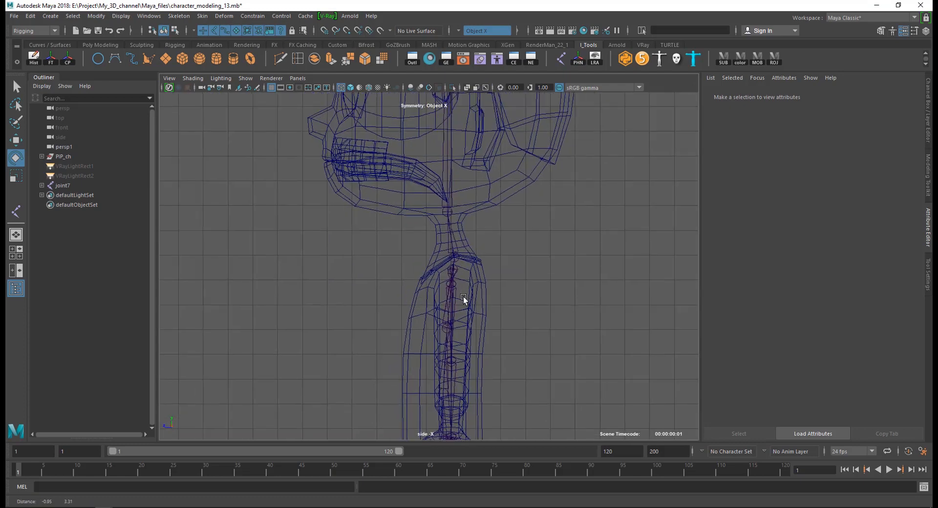
middle_click_drag(452, 238, 460, 317, "alt")
right_click_drag(415, 244, 475, 245, "alt")
key("y")
left_click(485, 258)
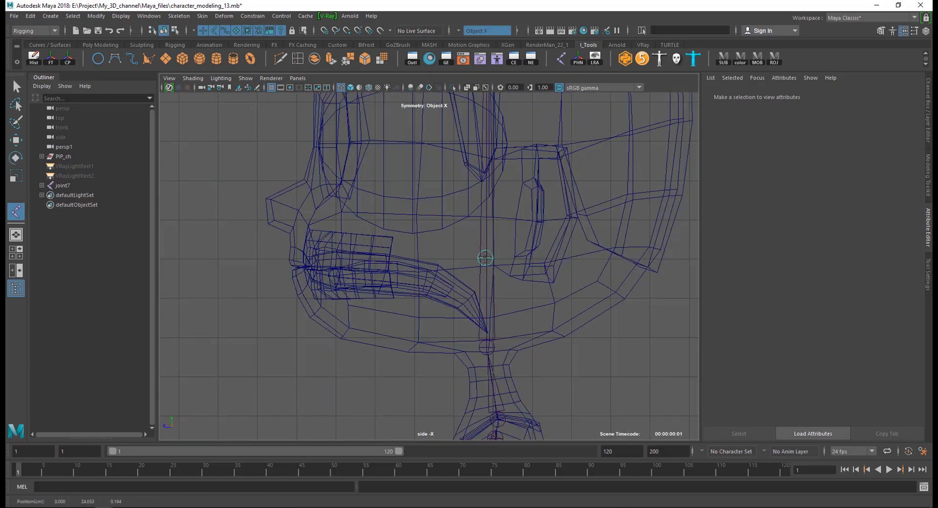
left_click_drag(474, 260, 475, 255)
key("Return")
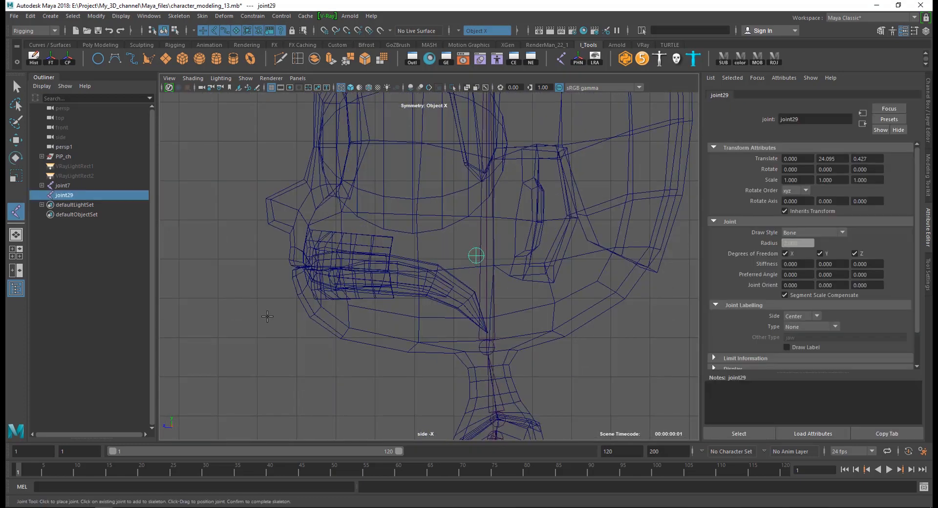
Step: Extend the mouth joint with a second joint just in front of the lips and clear the selection
left_click(289, 277)
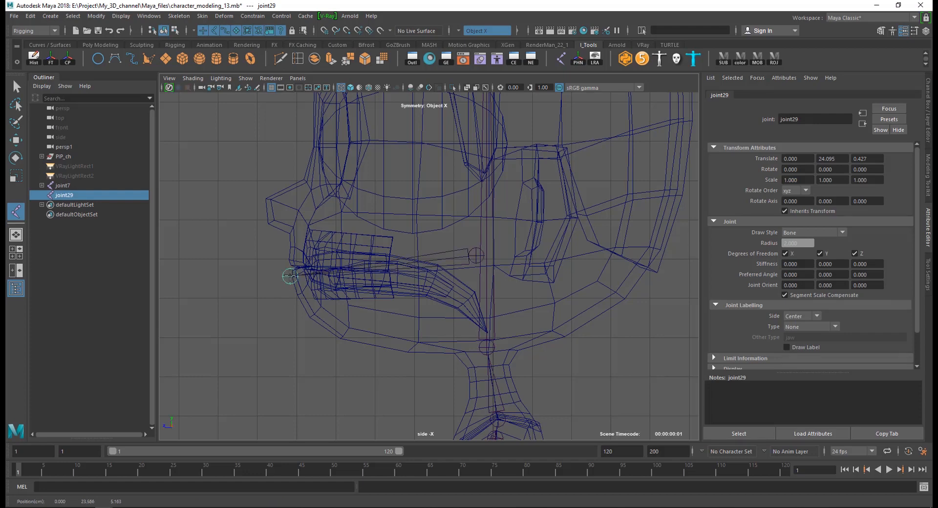
left_click_drag(292, 275, 290, 272)
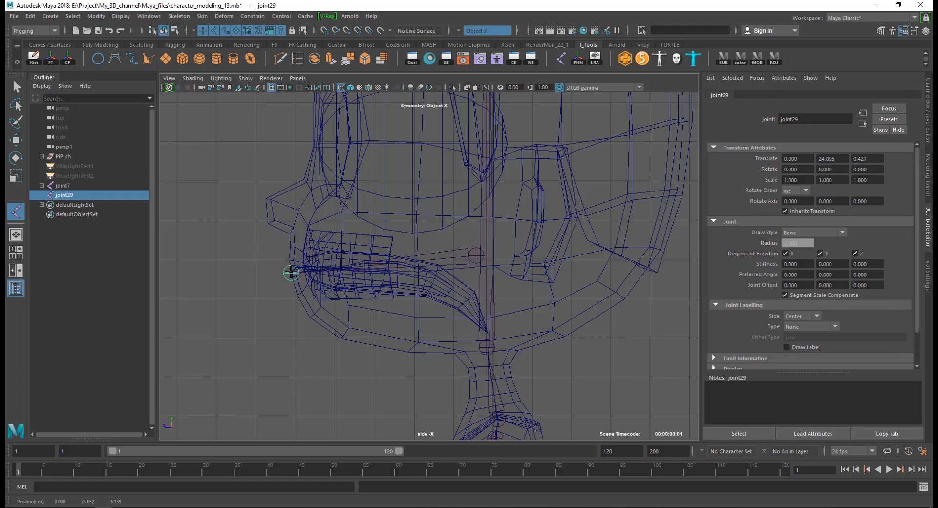
key("Return")
key("w")
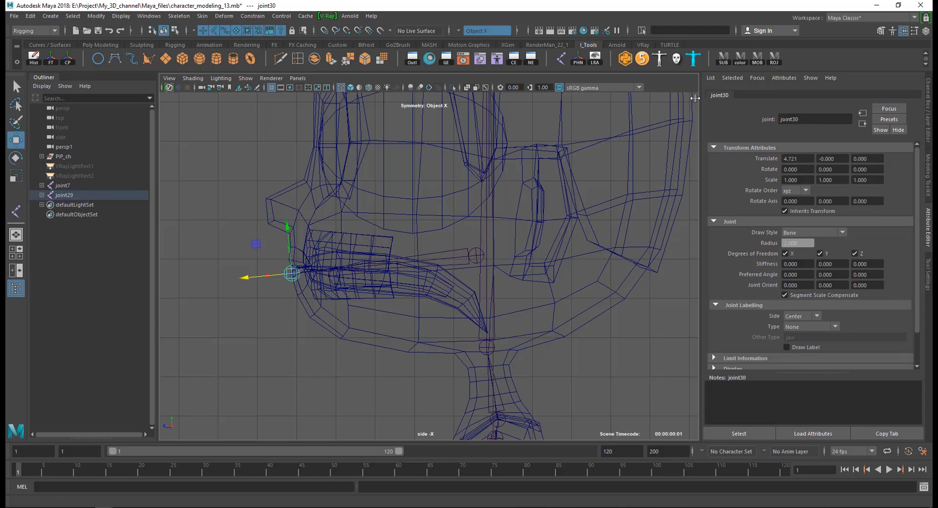
left_click(268, 385)
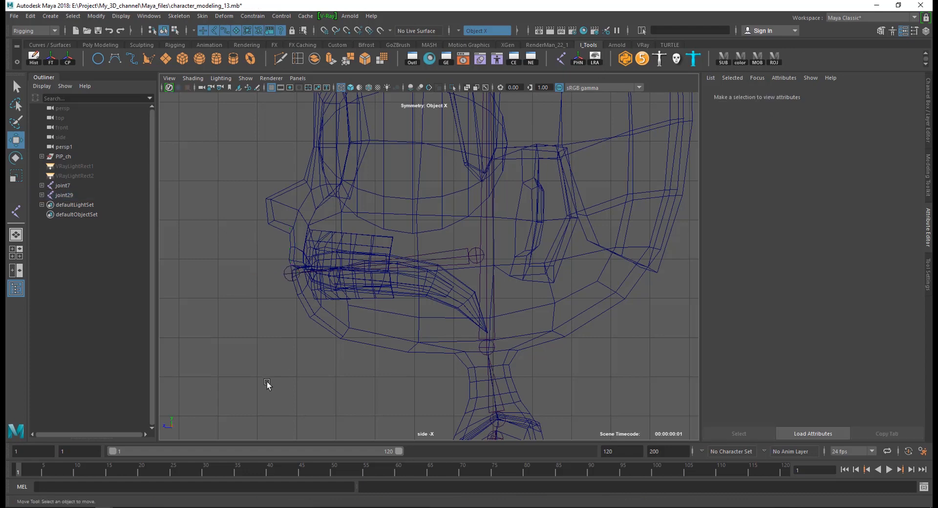
Step: Try rotating the inner mouth joint to test the jaw movement, and undo the rotation
left_click(476, 253)
key("e")
left_click_drag(439, 230, 434, 243)
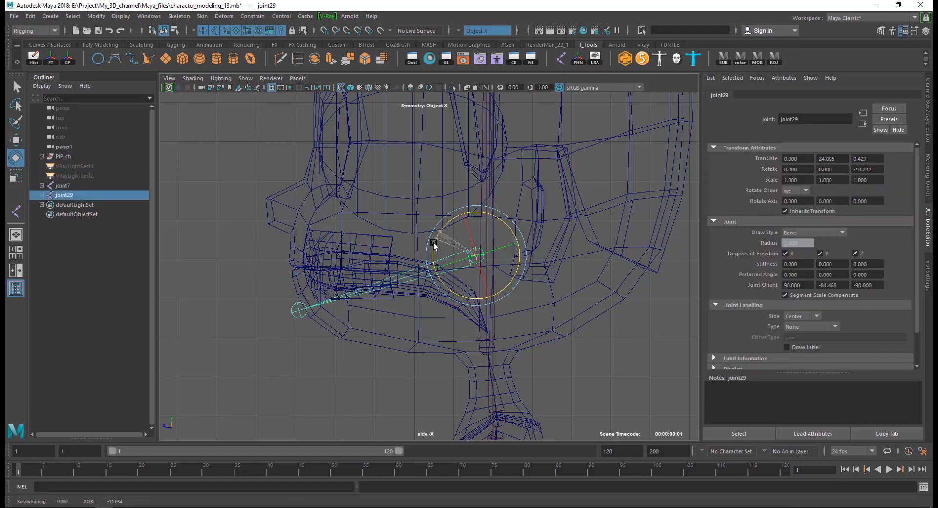
key("ctrl+z")
key("ctrl+z")
key("ctrl+z")
Step: Parent the mouth joint chain to the joint at the base of the head
key("space")
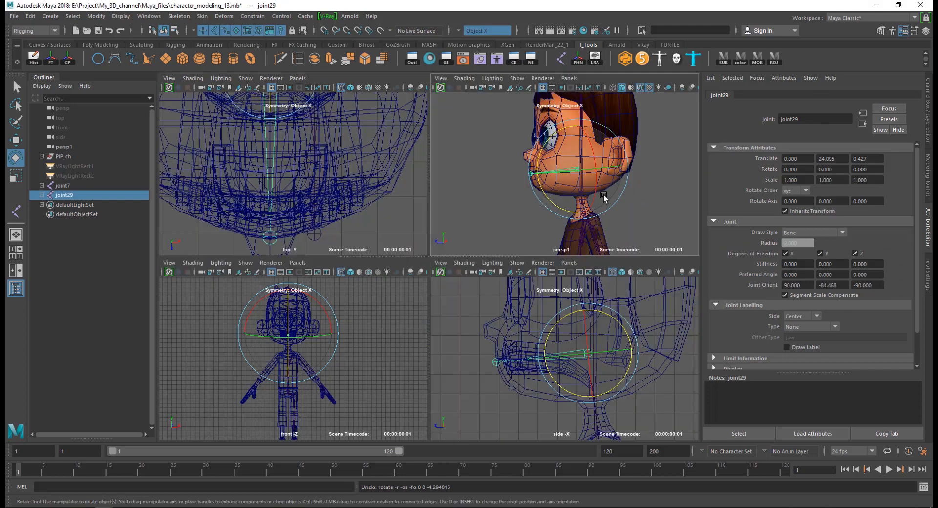
key("space")
left_click(441, 307, "shift")
key("Delete")
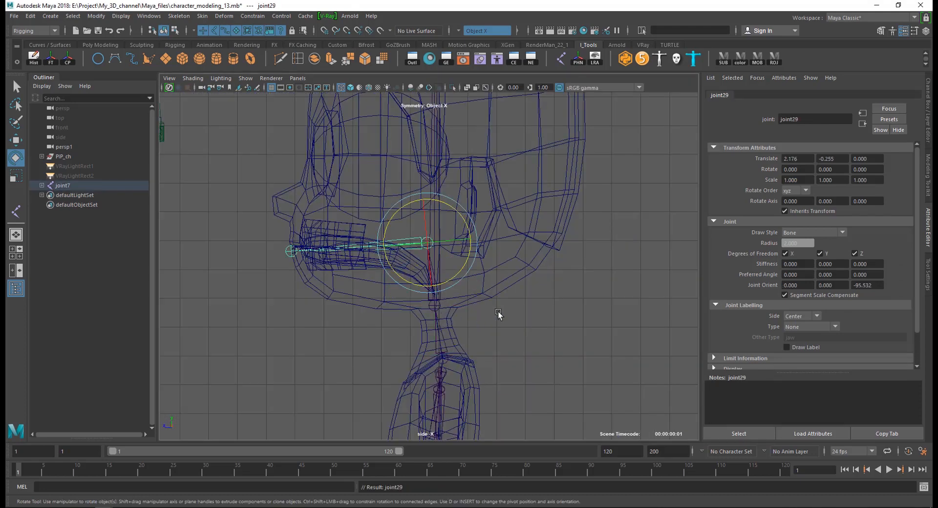
Step: Try rotating the joint at the base of the head to test that the mouth chain follows, and undo the rotations
left_click(441, 304)
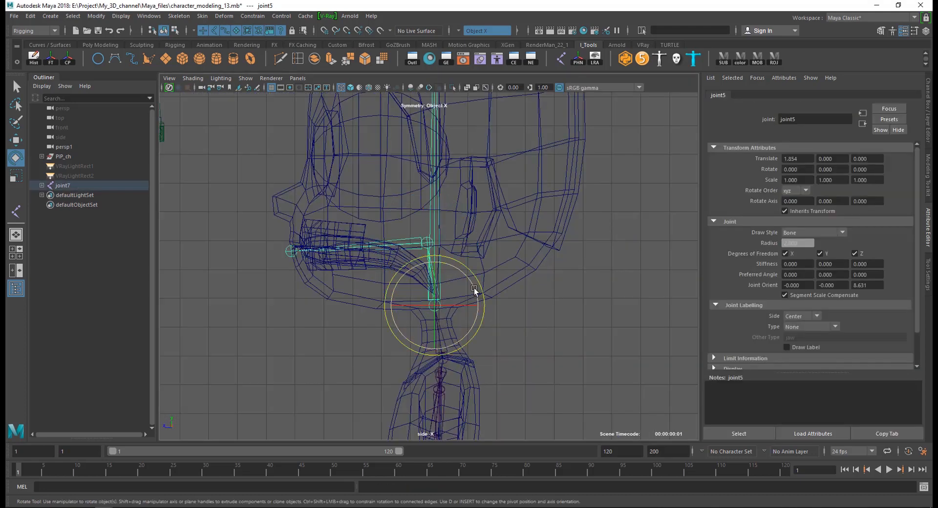
left_click_drag(473, 290, 432, 304)
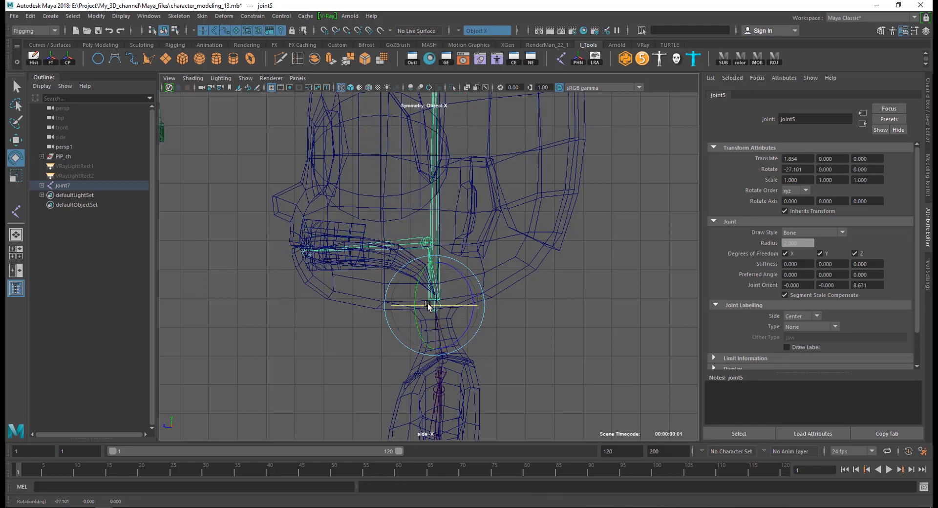
key("ctrl+z")
mouse_move(411, 276)
left_mouse_down()
mouse_move(418, 271)
mouse_move(397, 276)
mouse_move(417, 277)
left_mouse_up()
key("ctrl+z")
Step: Rename the skeleton's root joint at the pelvis root_01_jnt
key("space")
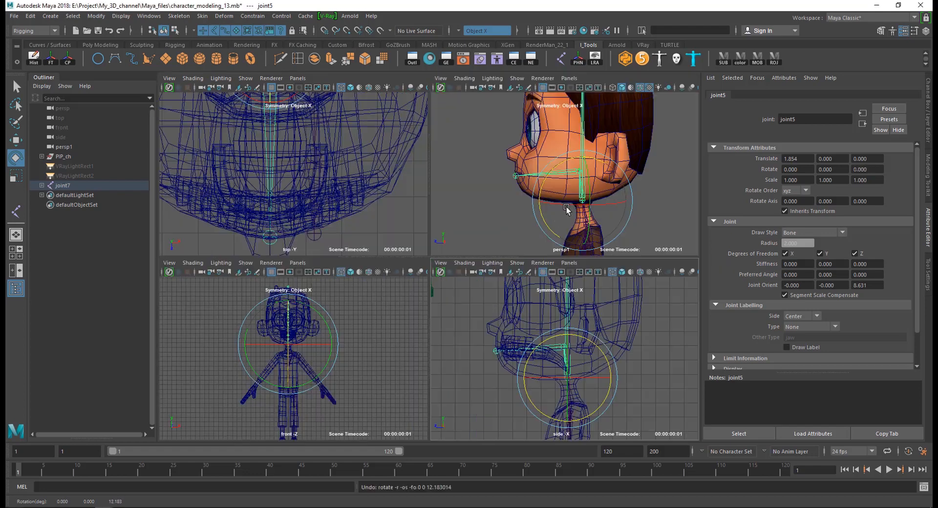
key("space")
mouse_move(478, 265)
left_mouse_down("alt")
mouse_move(527, 262)
mouse_move(507, 296)
left_mouse_up("alt")
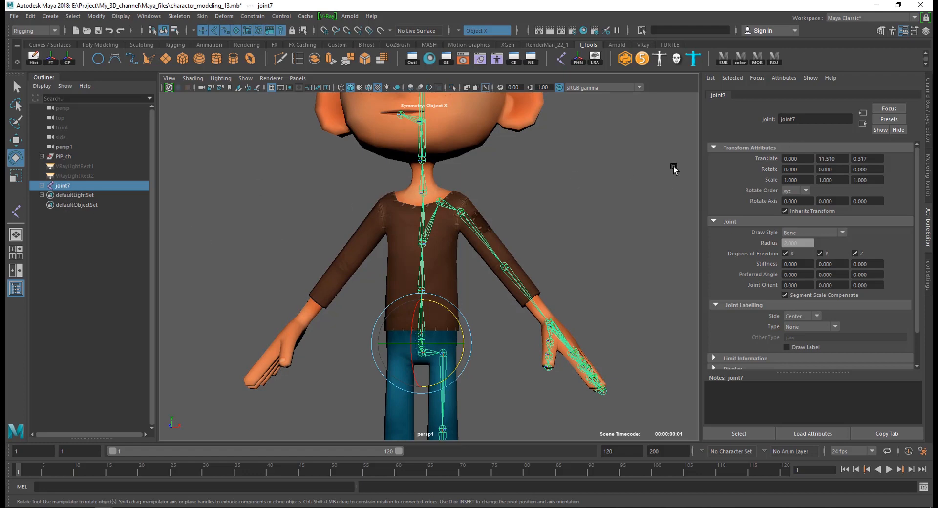
left_click_drag(813, 120, 759, 121)
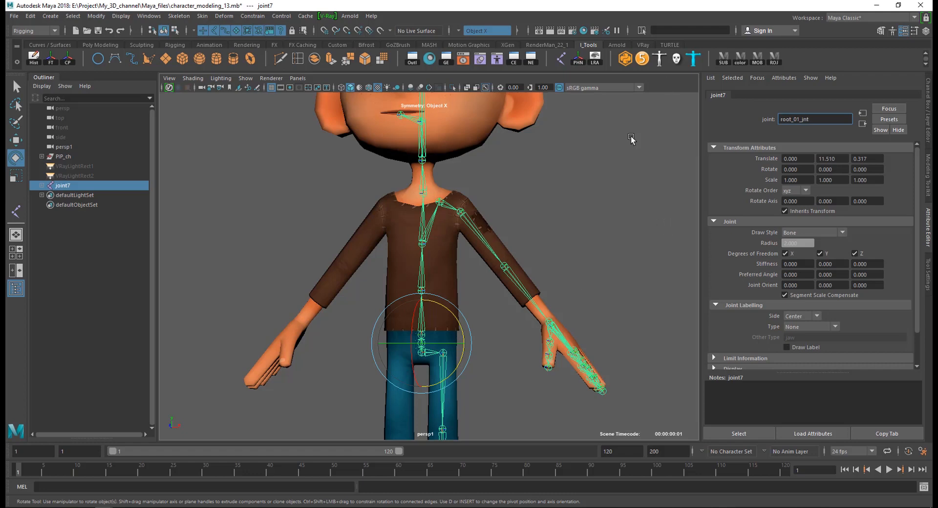
key("Return")
Step: Rename the spine joints above the root, from bottom to top, spine_01_jnt, spine_02_jnt and spine_03_jnt
left_click(72, 234)
left_click(68, 195)
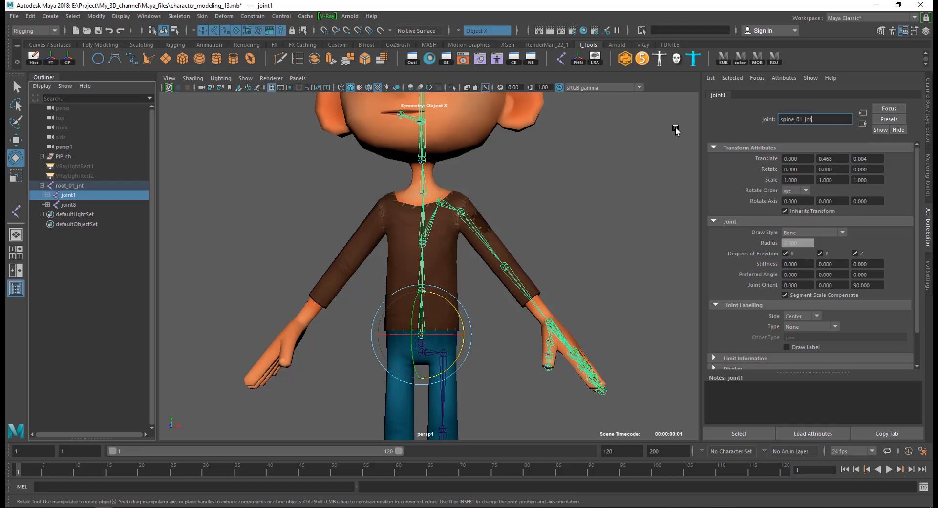
double_click(802, 119)
left_click(419, 265)
left_click_drag(802, 121, 764, 123)
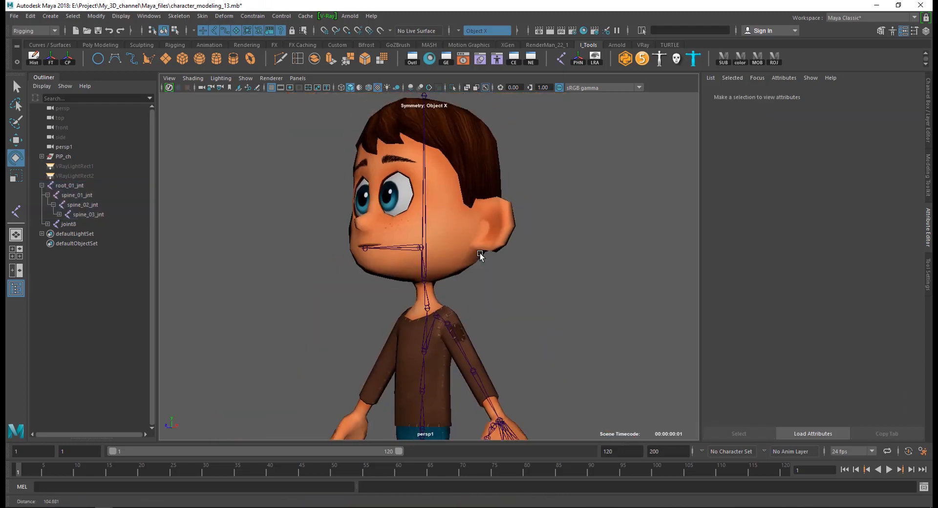
Step: Rename the joint at the base of the head head_01_jnt and the one at the top head_02_jnt
left_click_drag(481, 262, 506, 263, "alt")
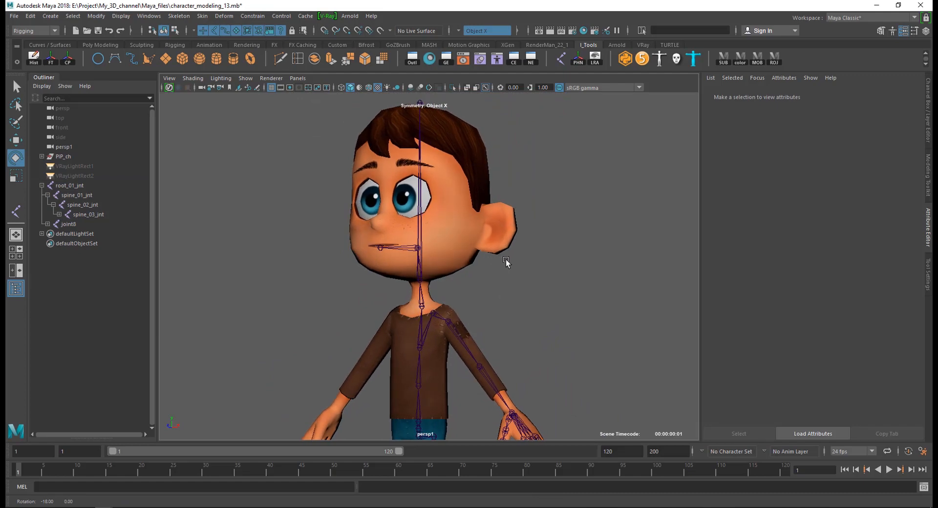
left_click(421, 268)
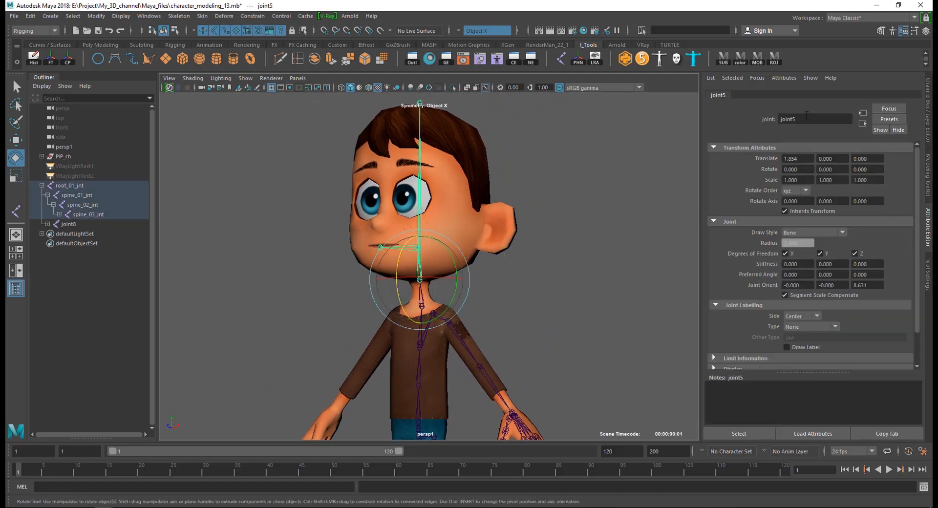
left_click_drag(806, 116, 728, 122)
type("head")
type("_01")
type("_int")
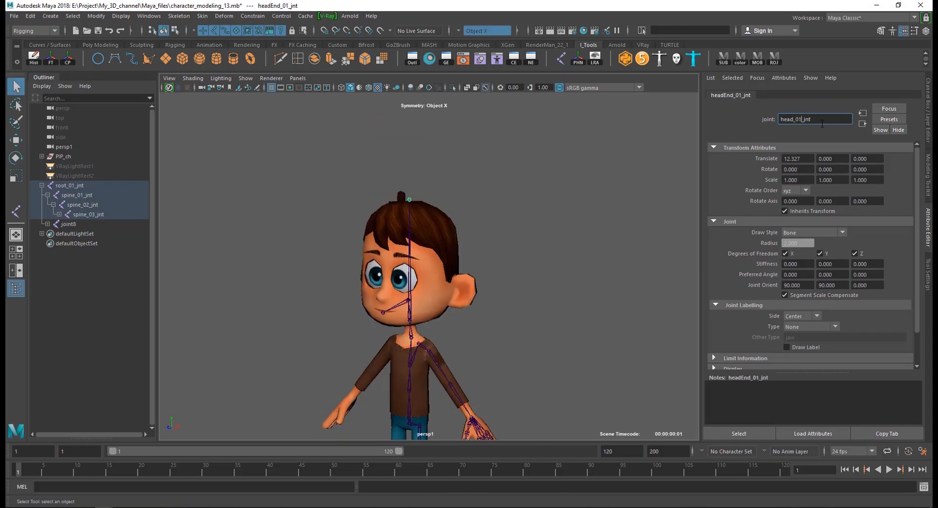
key("Return")
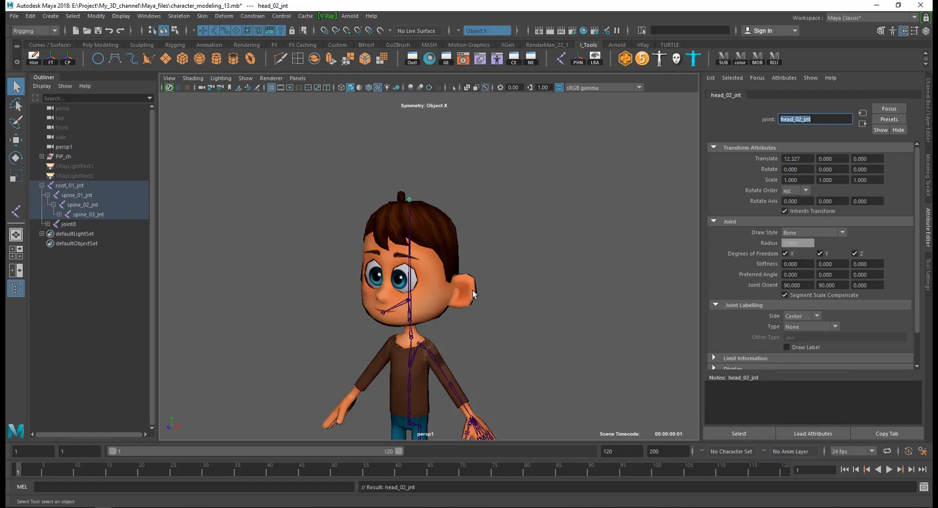
Step: Rename the inner mouth joint mouth_01_jnt and the one at the lips mouth_02_jnt
left_click(418, 303)
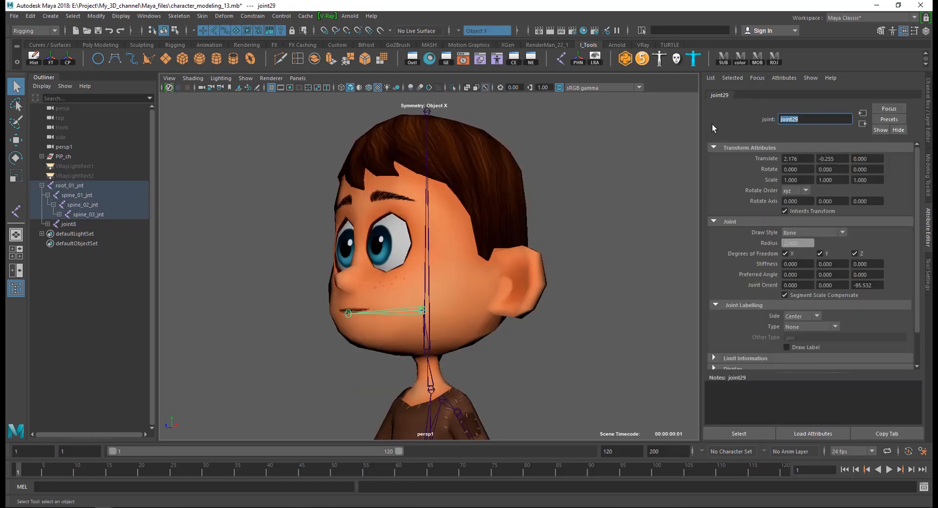
type("mouth")
type("_")
type("01")
type("_jnt")
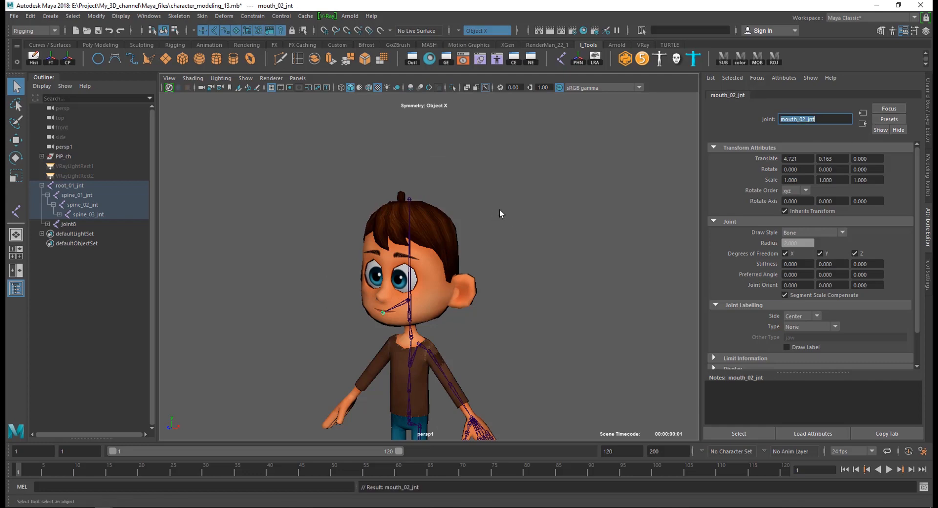
Step: Rename the clavicle joint clavicle_L_01_jnt and clear the selection
scroll(502, 248, "up", 2)
left_click_drag(464, 304, 430, 297, "alt")
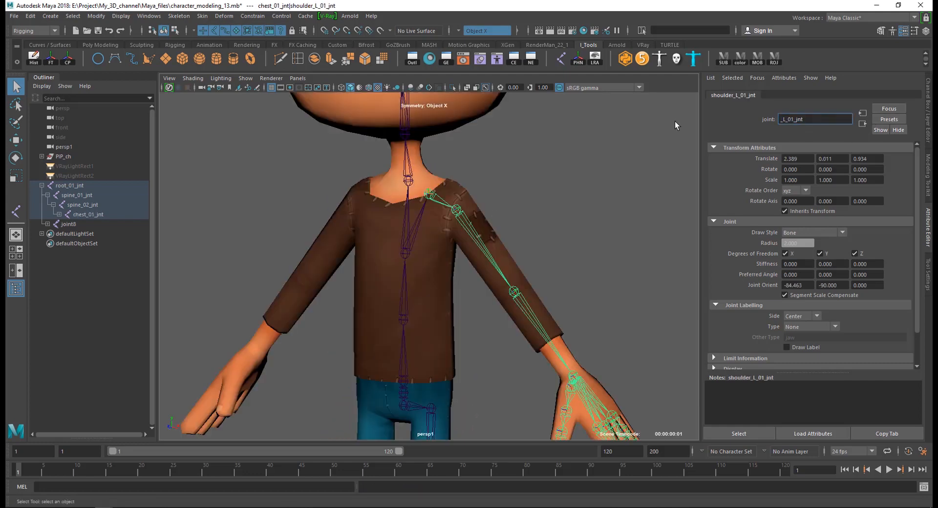
type("clavicle")
key("Return")
left_click(430, 209)
left_click(457, 210)
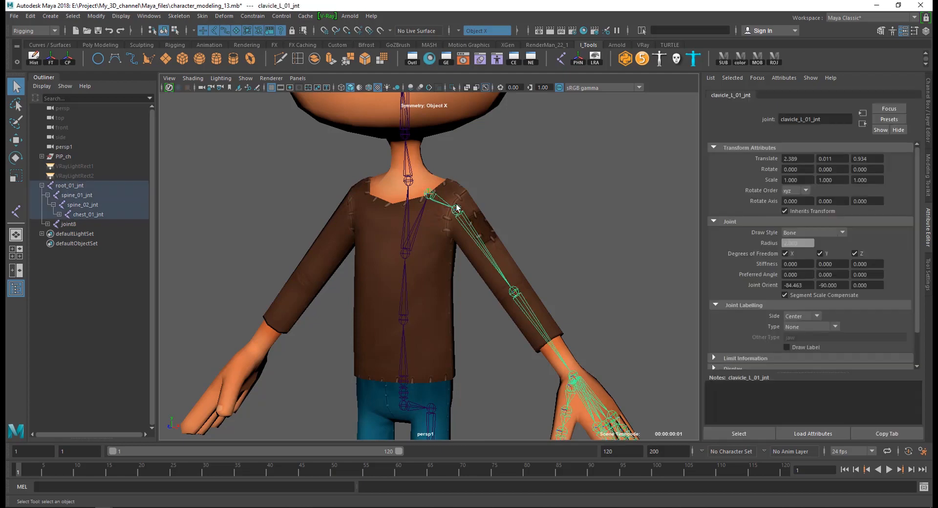
left_click(485, 191)
Step: Rename the arm's elbow joint elbow_L_01_jnt
left_click(514, 291)
left_click_drag(514, 291, 538, 356, "alt")
middle_click_drag(538, 357, 537, 331, "alt")
right_click_drag(536, 331, 542, 342, "alt")
left_click_drag(806, 118, 702, 119)
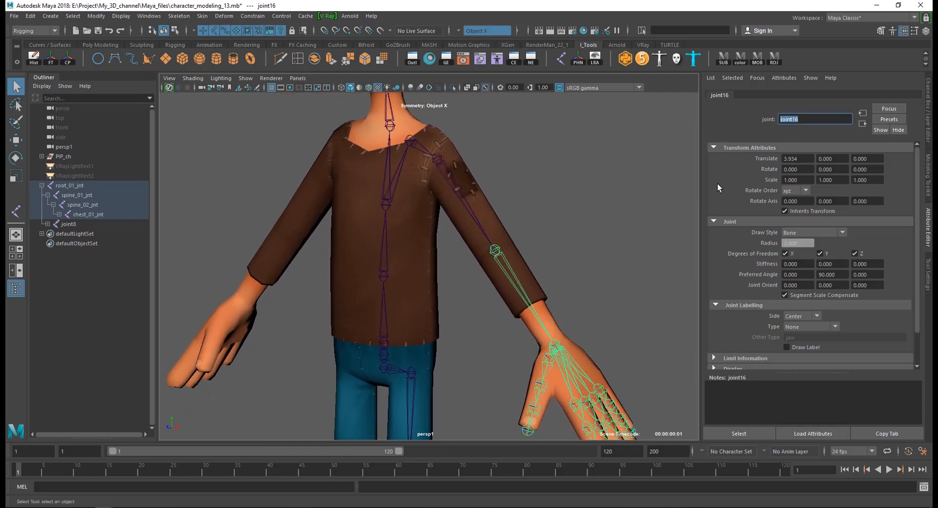
type("elbow_L_01_jnt")
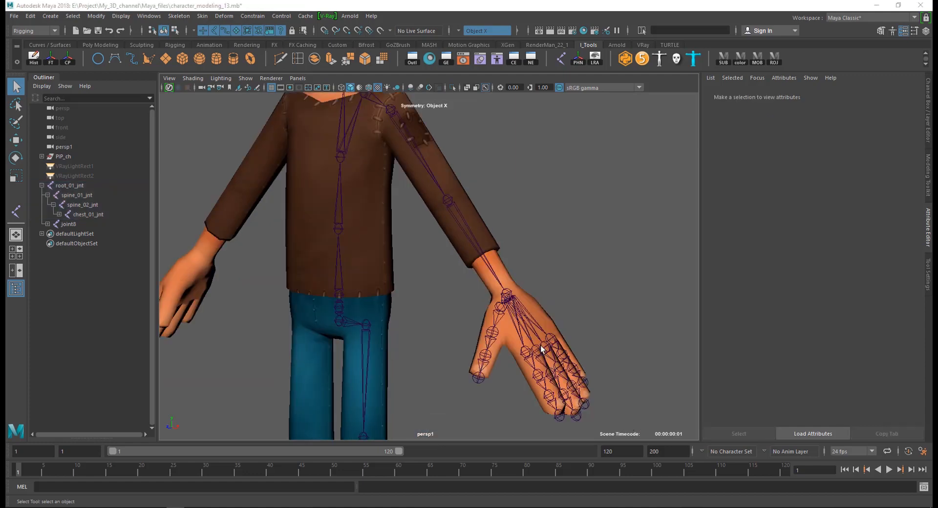
Step: Rename the arm's wrist joint wrist_L_01_jnt
left_click(507, 294)
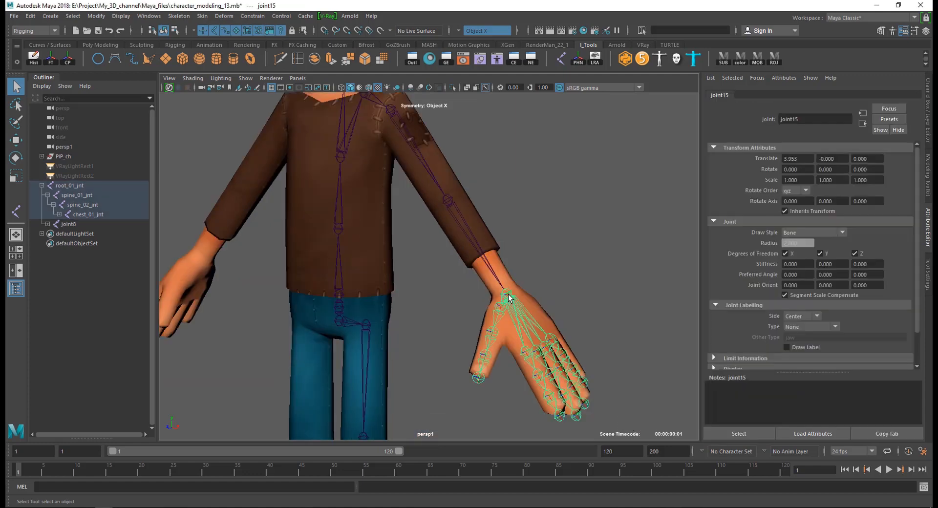
left_click_drag(805, 119, 686, 123)
type("wrist_L_01_jnt")
key("Return")
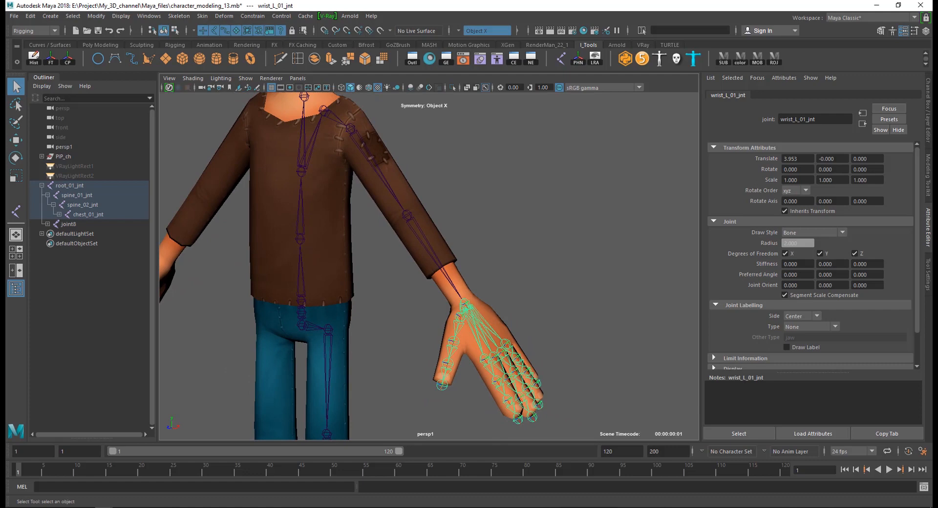
Step: Rename the central hip joint below the root hips_main_01_jnt
left_click(68, 224)
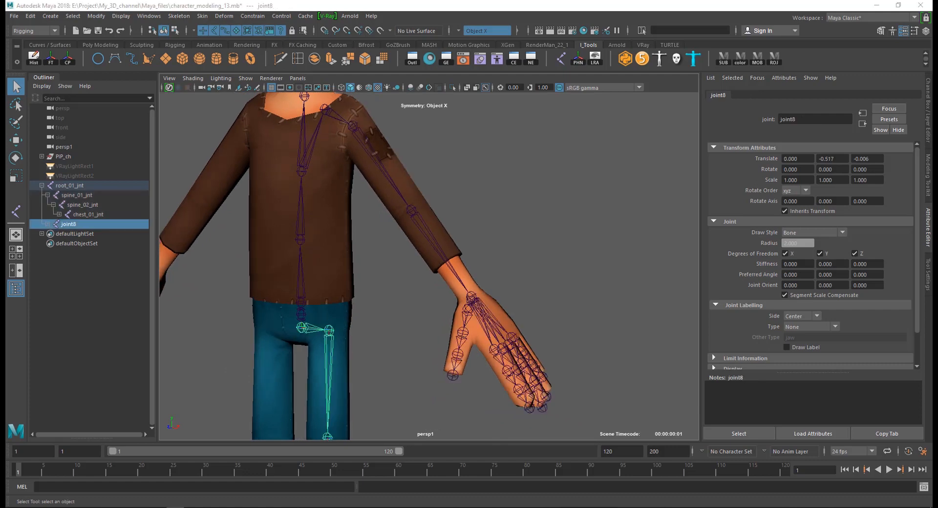
left_click_drag(321, 355, 423, 282, "alt")
scroll(417, 338, "up", 4)
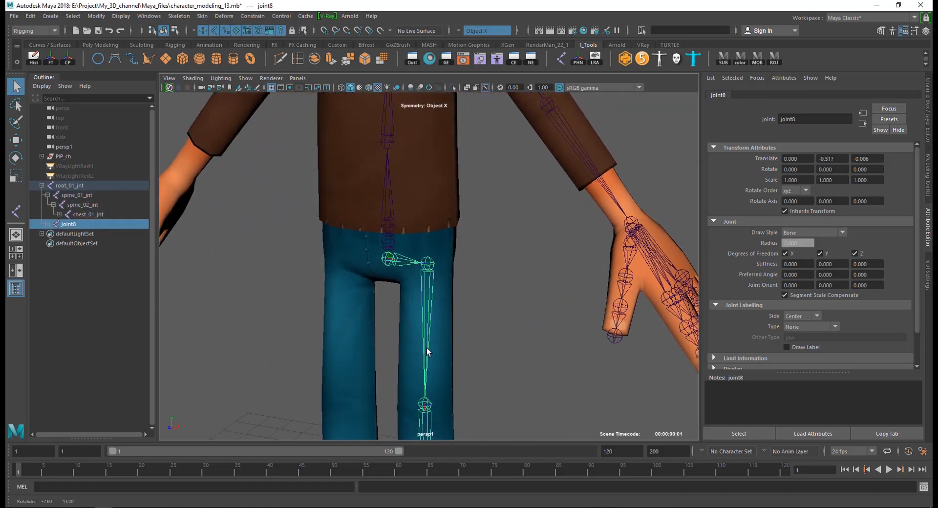
left_click_drag(809, 119, 663, 125)
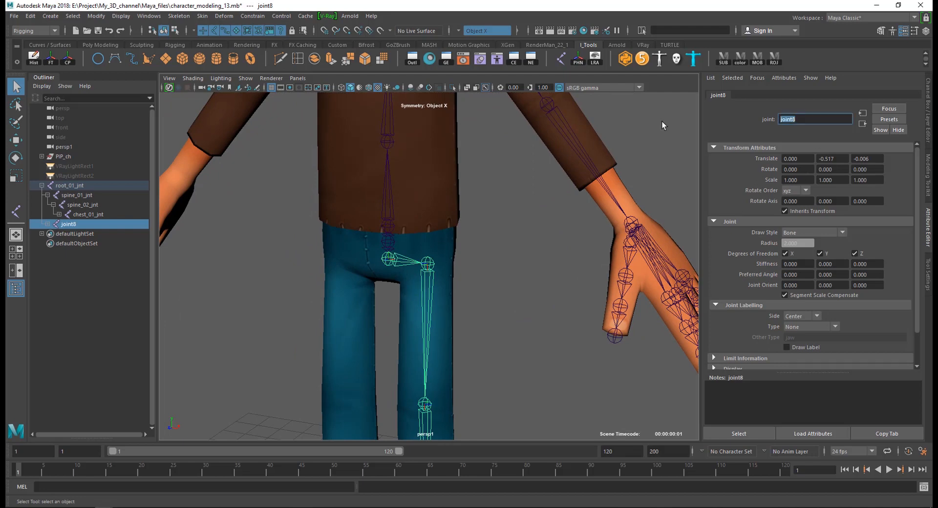
type("hips_main_01_jnt")
key("Return")
Step: Rename the joint at the top of the leg, the child of the central hip joint, hips_L_01_jnt
key("Down")
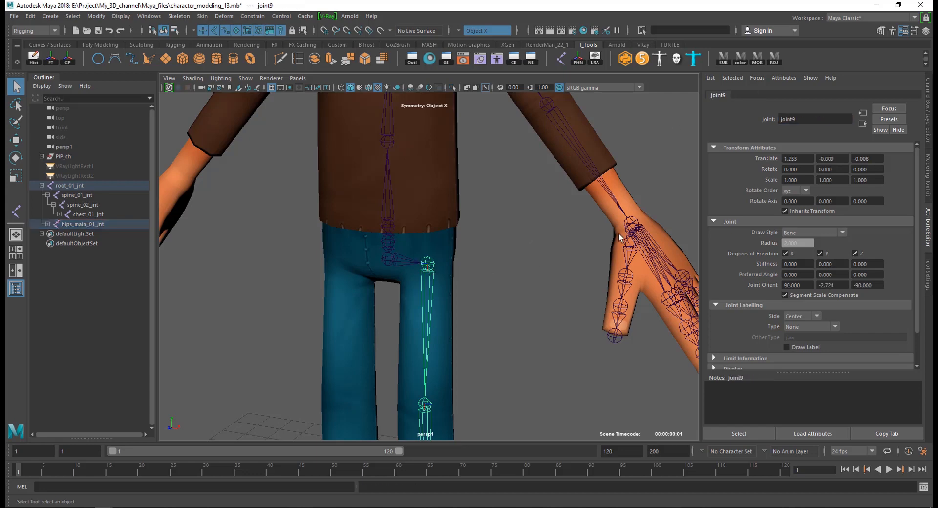
double_click(804, 121)
type("hips_L-")
key("BackSpace")
type("_01_jnt")
key("Return")
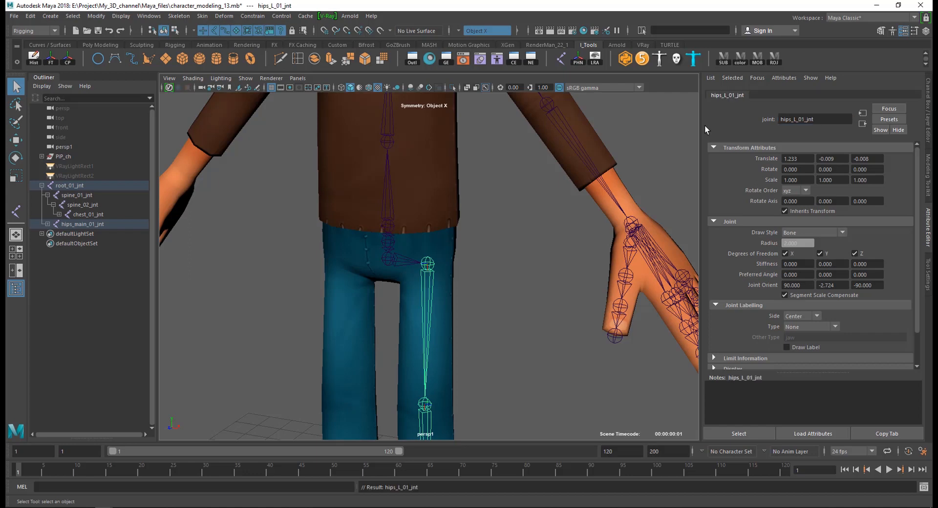
Step: Rename the leg's knee joint knee_L_01_jnt
key("f")
key("Down")
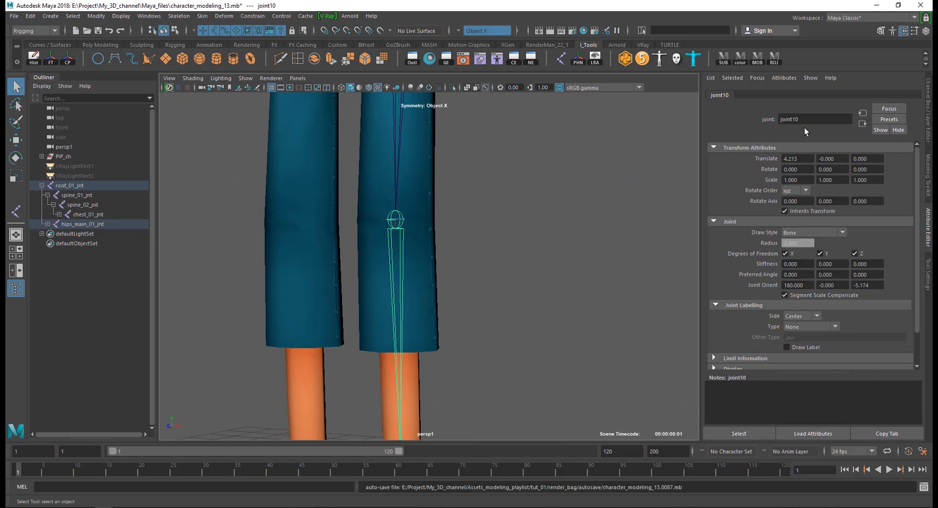
double_click(804, 120)
type("knee_L_01_jnt")
key("Return")
Step: Rename the leg's ankle joint ankle_L_01_jnt
middle_click_drag(405, 371, 422, 251, "alt")
left_click(420, 344)
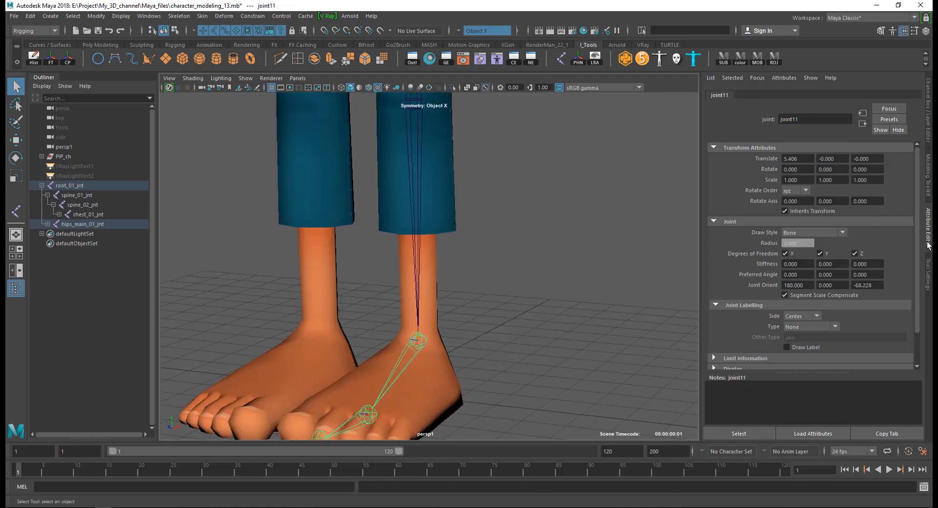
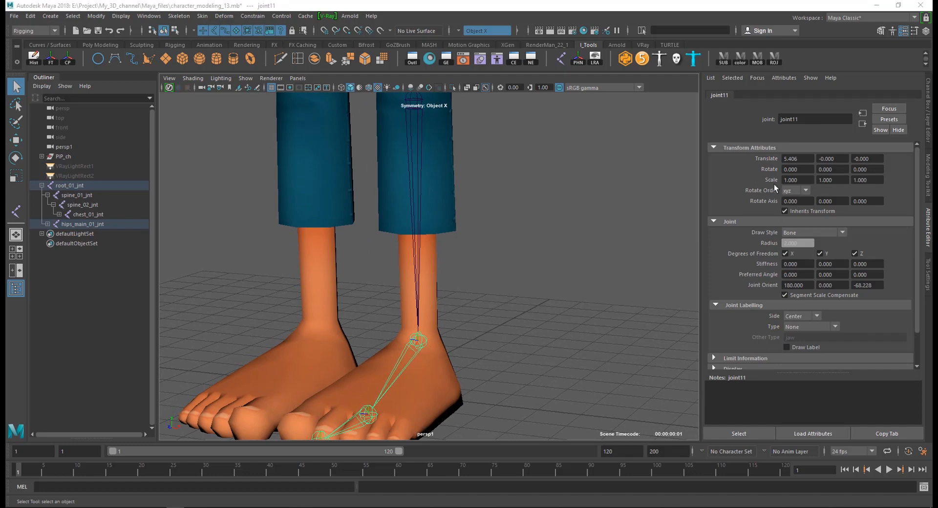
double_click(789, 119)
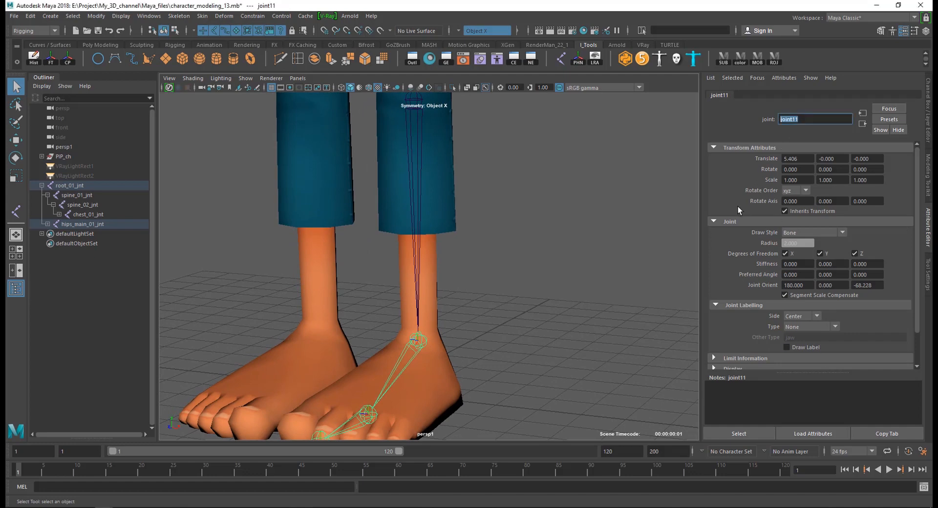
type("ankle_L_01_jnt")
Step: Rename the foot's ball joint ball_L_01_jnt and the joint at the toe tip toe_L_01_jnt
left_click_drag(801, 119, 706, 125)
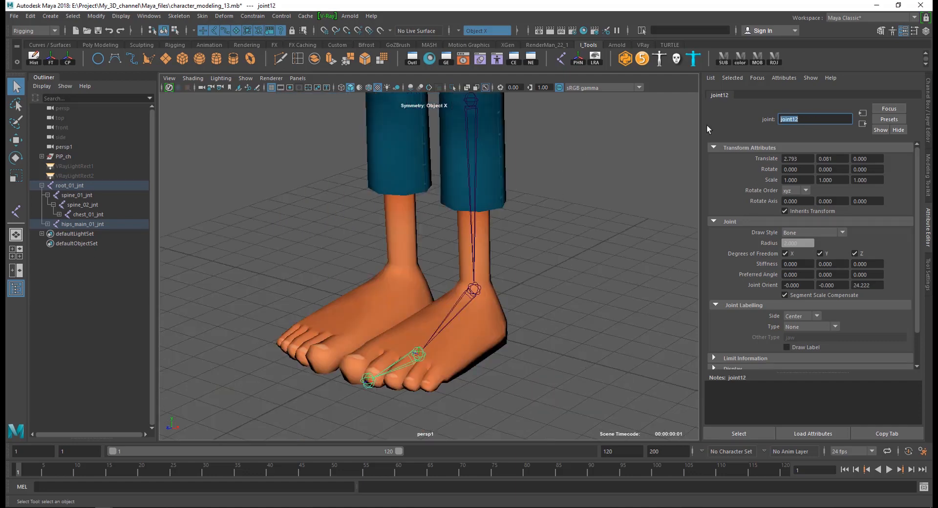
type("ball_L_01_jnt")
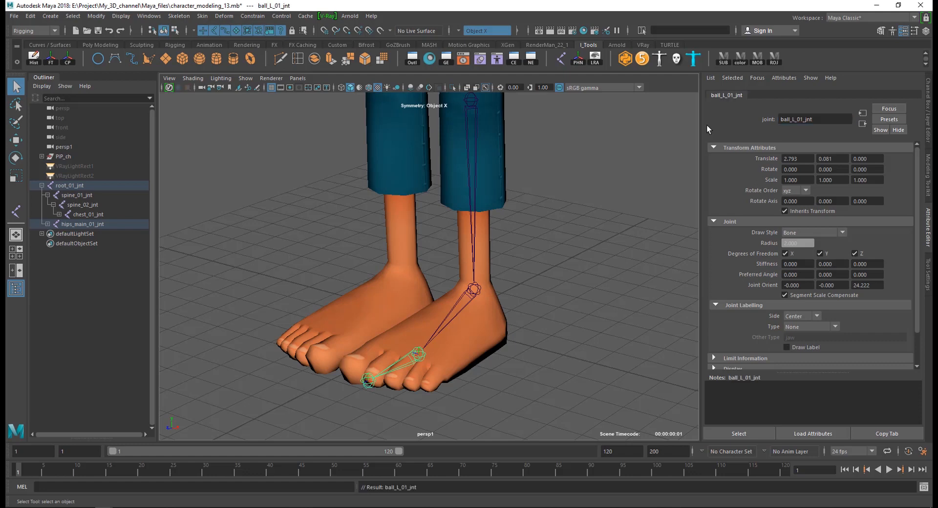
key("Return")
key("Down")
double_click(794, 119)
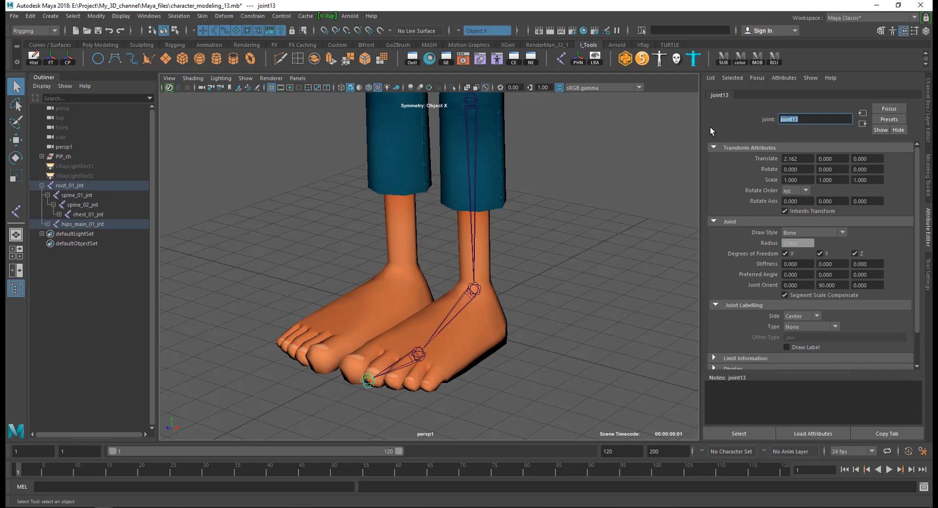
type("toe_L_01_jnt")
key("Return")
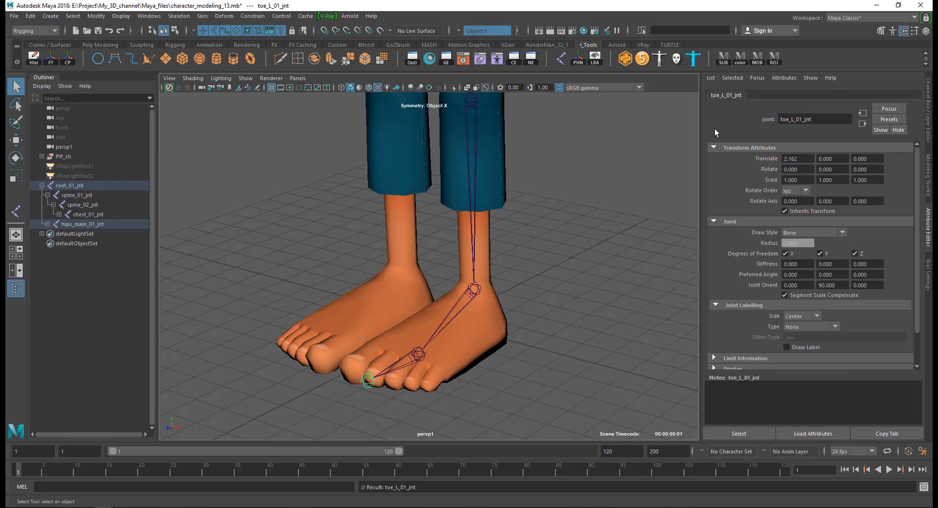
Step: Rename the thumb's base joint, nearest the wrist, thumb_L_01_jnt
left_click(575, 248)
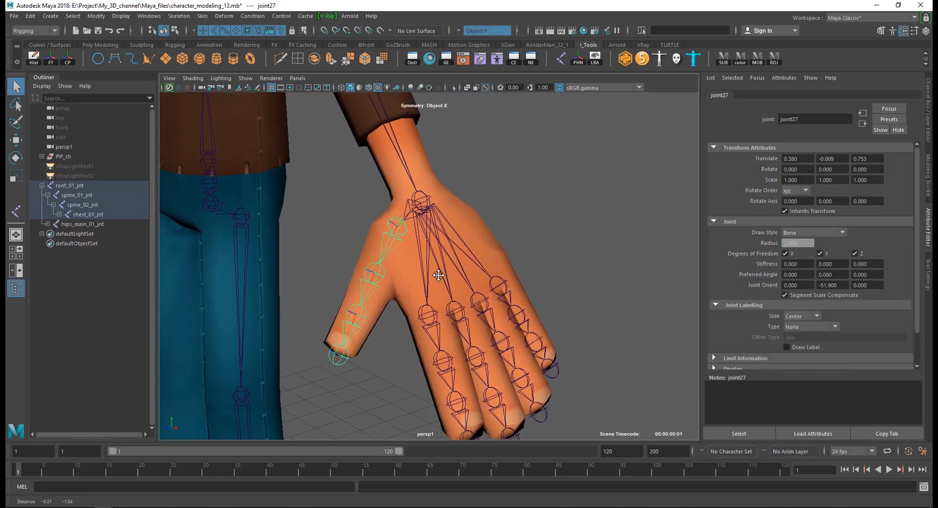
middle_click_drag(438, 275, 423, 241, "alt")
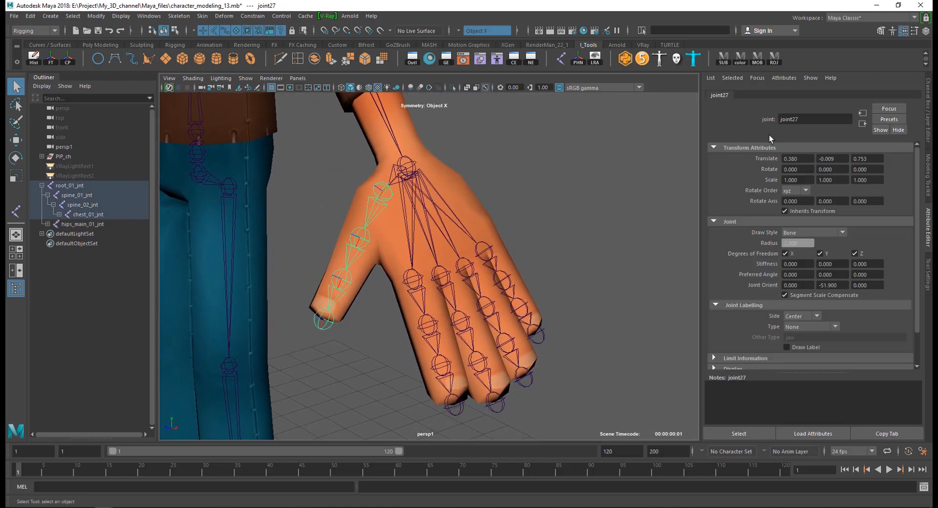
double_click(788, 119)
type("thumb_L_01_jnt")
key("Return")
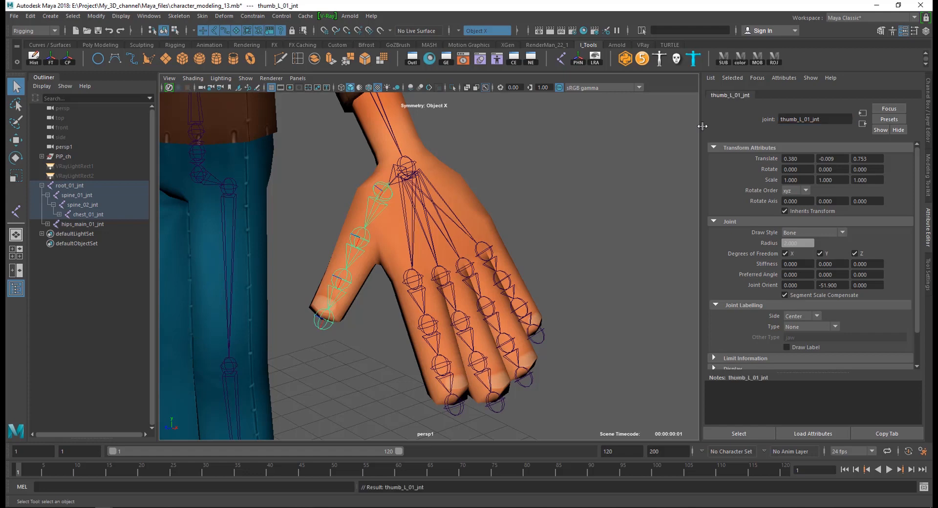
Step: Copy the thumb base joint's name and reuse it to rename the second thumb joint thumb_L_02_jnt
double_click(815, 119)
key("ctrl+c")
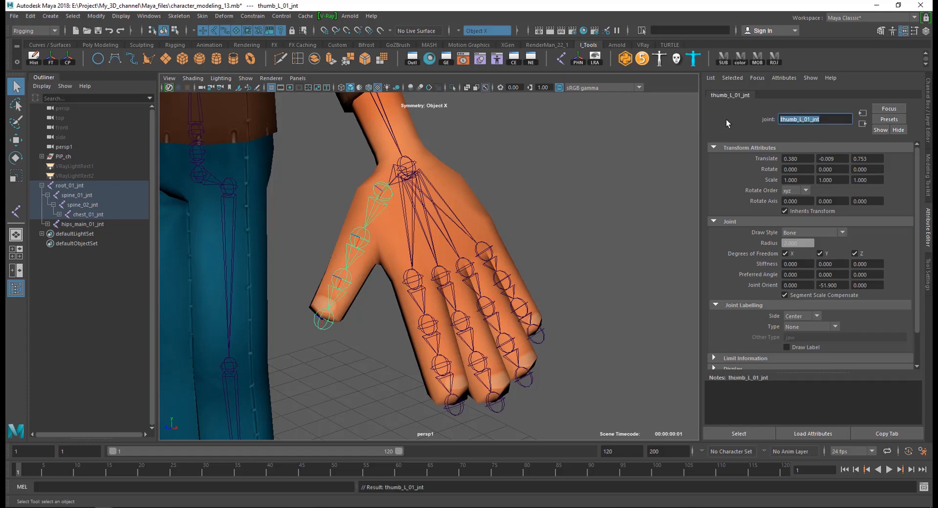
left_click(360, 236)
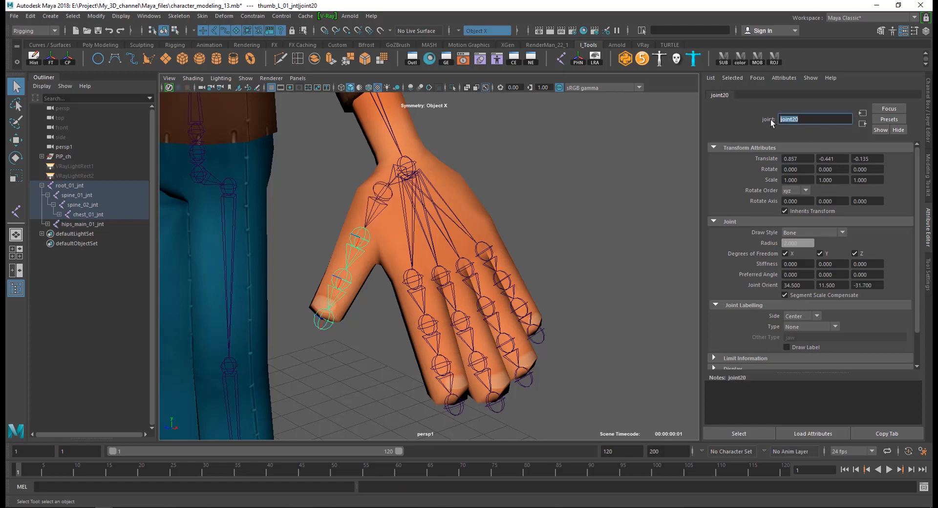
key("ctrl+v")
type("2")
key("Return")
Step: Rename the third thumb joint thumb_L_03_jnt
left_click(339, 273)
double_click(801, 119)
key("ctrl+v")
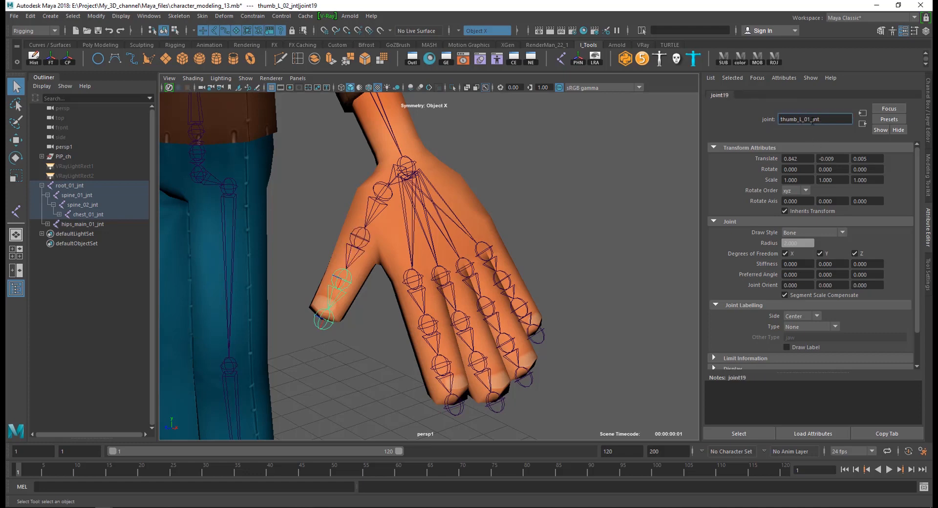
left_click_drag(810, 123, 809, 126)
type("3")
key("Return")
Step: Rename the joint at the thumb's tip thumb_L_04_jnt
left_click(328, 317)
left_click_drag(801, 119, 745, 120)
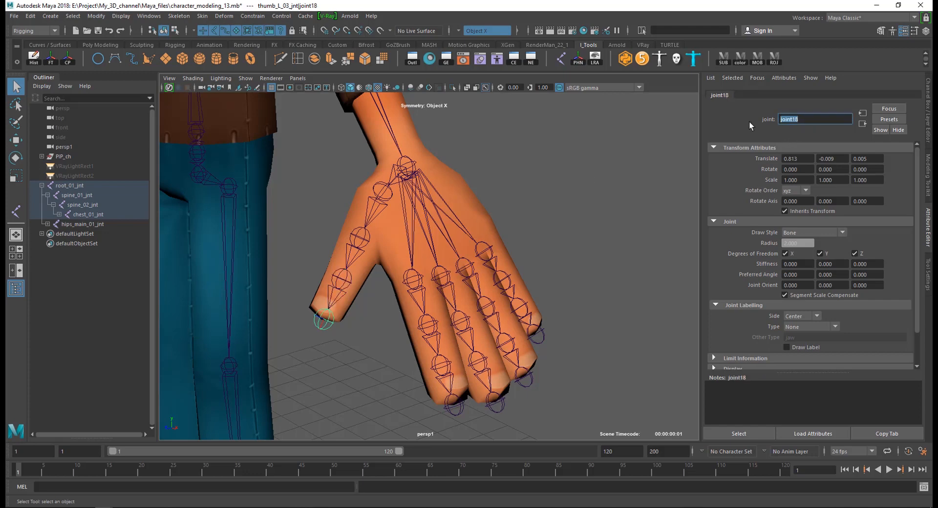
left_click_drag(811, 119, 806, 119)
type("4_jnt")
key("Return")
Step: Rename the index finger's base joint index_L_01_jnt
left_click(482, 223)
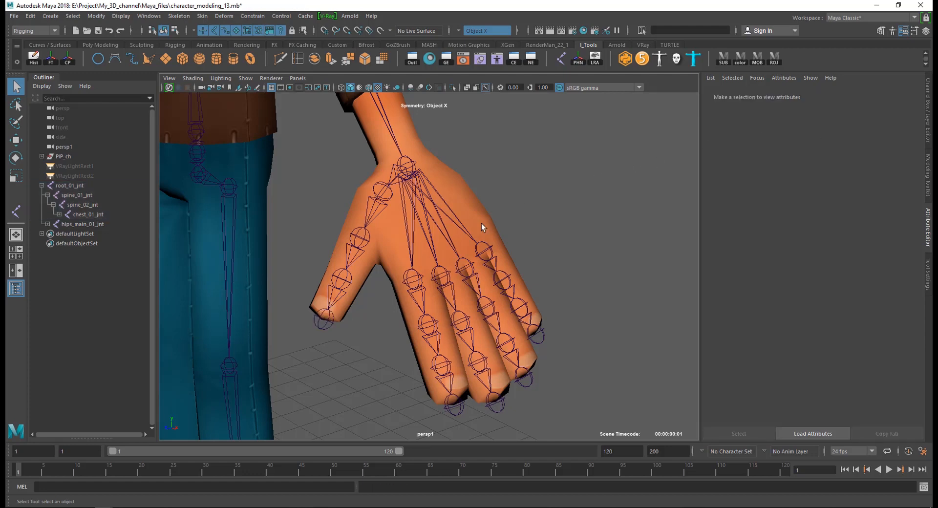
left_click(418, 282)
left_click_drag(802, 123, 716, 121)
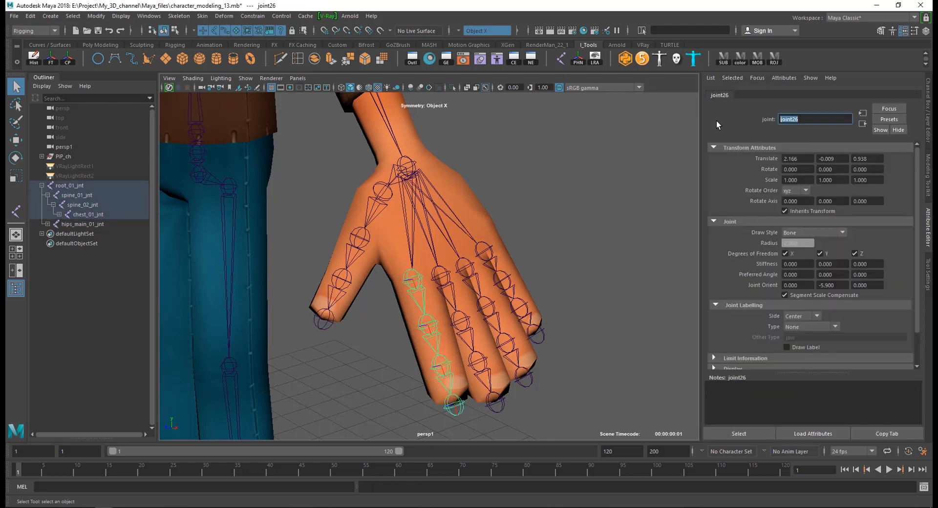
type("dex_L_01_jnt")
key("Return")
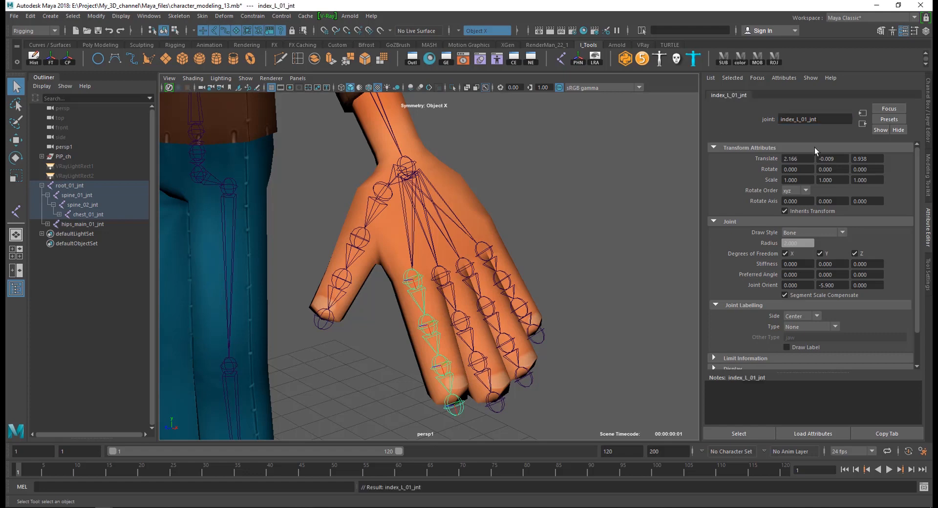
Step: Copy the index base joint's name and reuse it to rename the finger's second joint index_L_02_jnt
left_click_drag(825, 120, 690, 125)
key("ctrl+c")
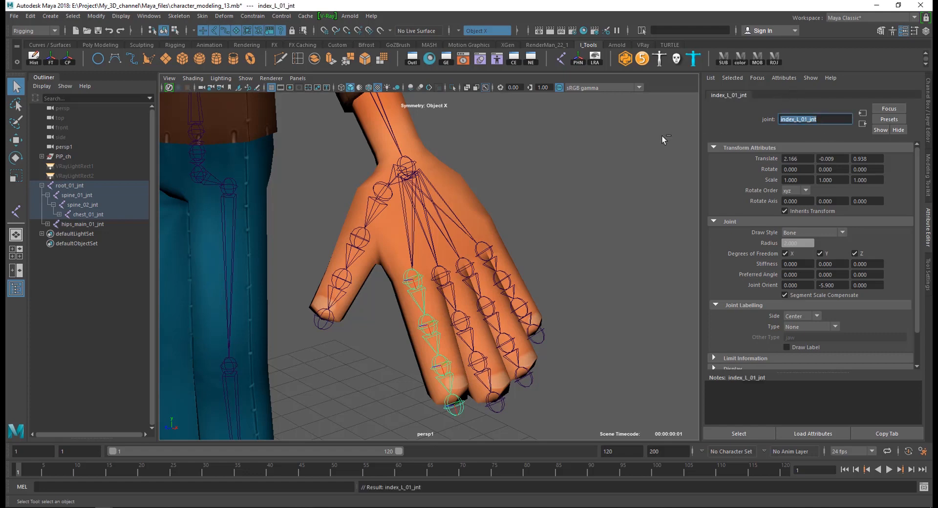
left_click(428, 323)
key("ctrl+v")
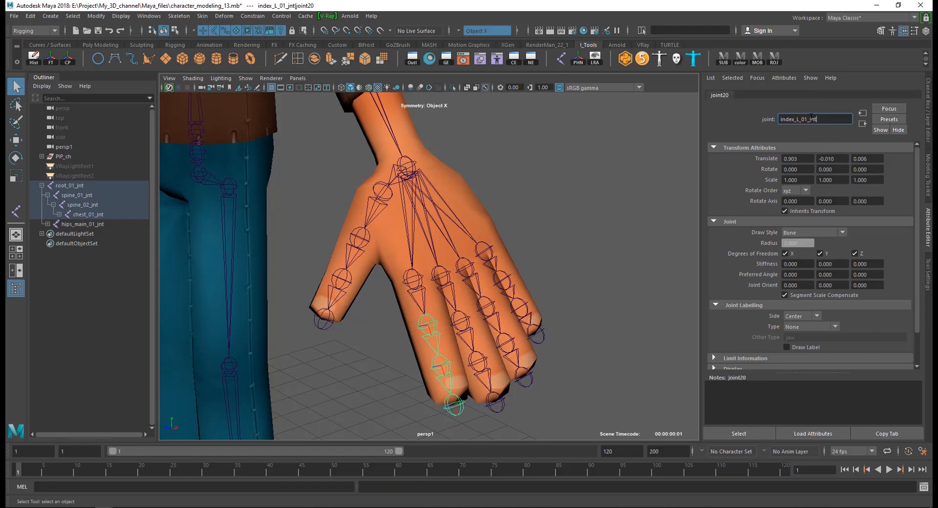
left_click_drag(803, 122, 808, 123)
Step: Rename the index finger's third joint index_L_03_jnt
left_click(442, 362)
double_click(808, 120)
key("ctrl+v")
left_click_drag(803, 122, 806, 123)
type("3")
Step: Rename the joint at the index finger's tip index_L_04_jnt
left_click(454, 405)
double_click(808, 120)
key("ctrl+v")
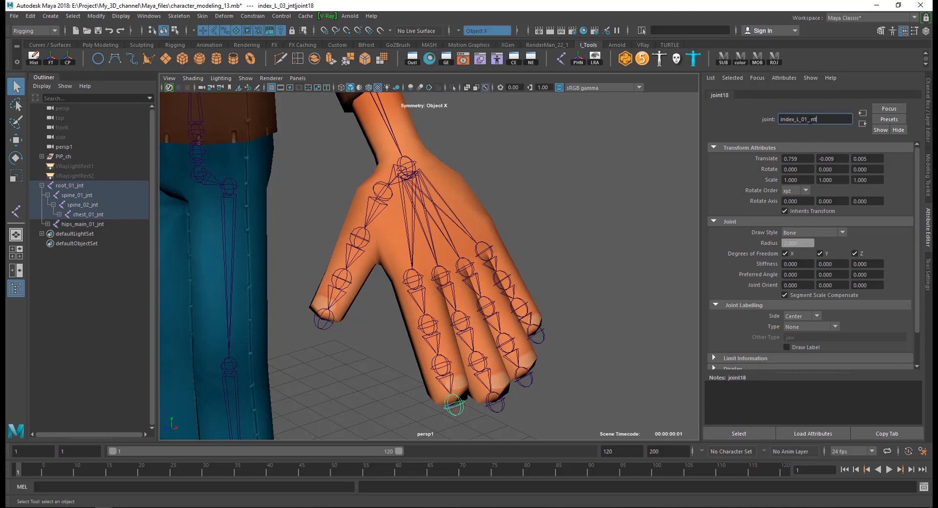
left_click_drag(807, 120, 804, 126)
Step: Rename the middle finger's base joint middle_L_01_jnt
left_click(442, 273)
left_click_drag(490, 303, 469, 303, "alt")
middle_click_drag(469, 304, 506, 278, "alt")
double_click(809, 120)
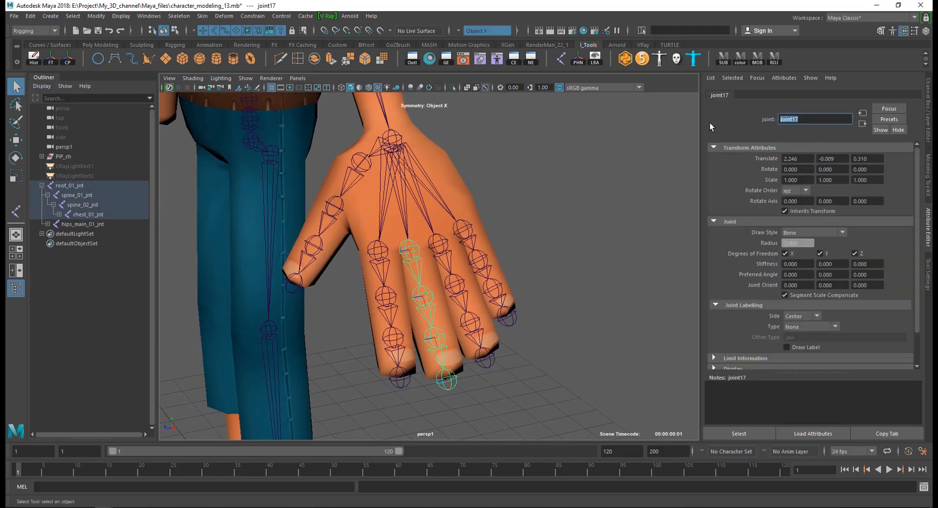
type("middle_L_01_jnt")
key("Return")
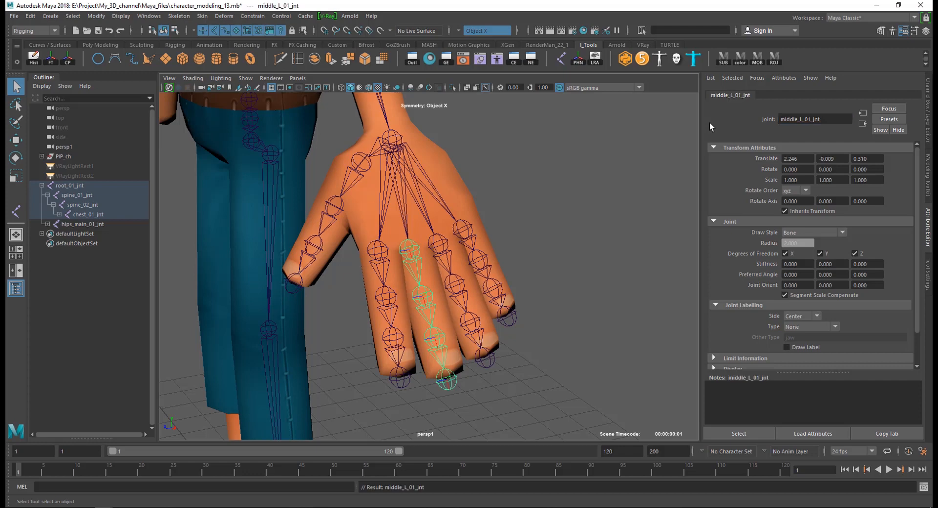
Step: Reuse the middle base joint's name to rename the finger's second joint middle_L_02_jnt and third joint middle_L_03_jnt
left_click_drag(828, 123, 728, 125)
key("ctrl+c")
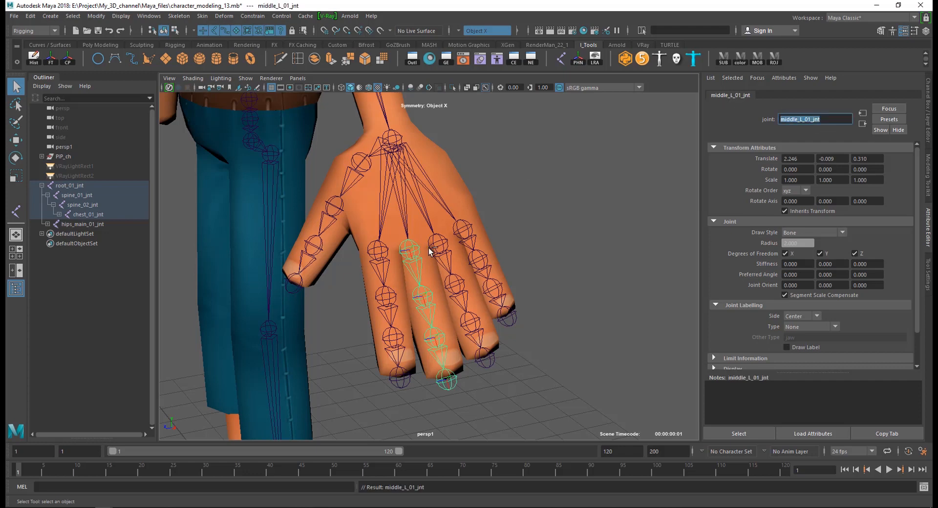
left_click(429, 296)
double_click(809, 123)
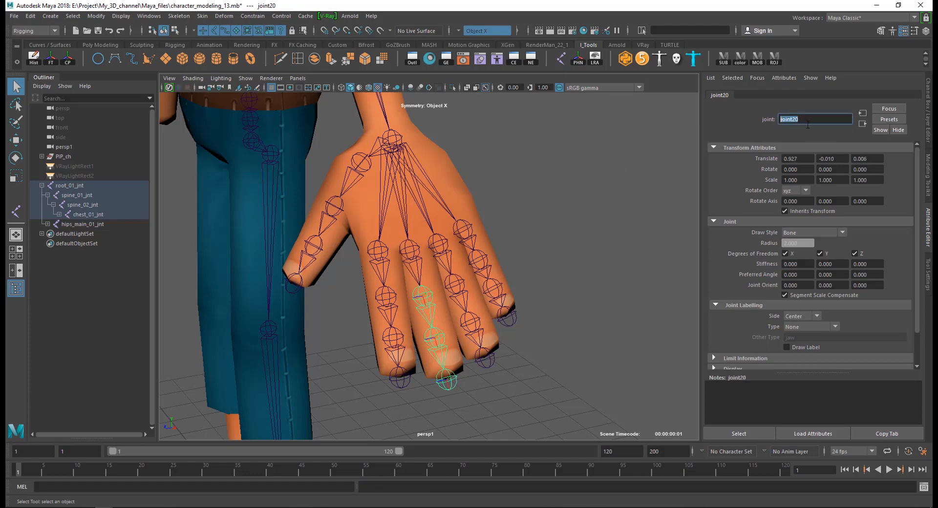
key("ctrl+v")
left_click(438, 337)
left_click_drag(810, 120, 808, 122)
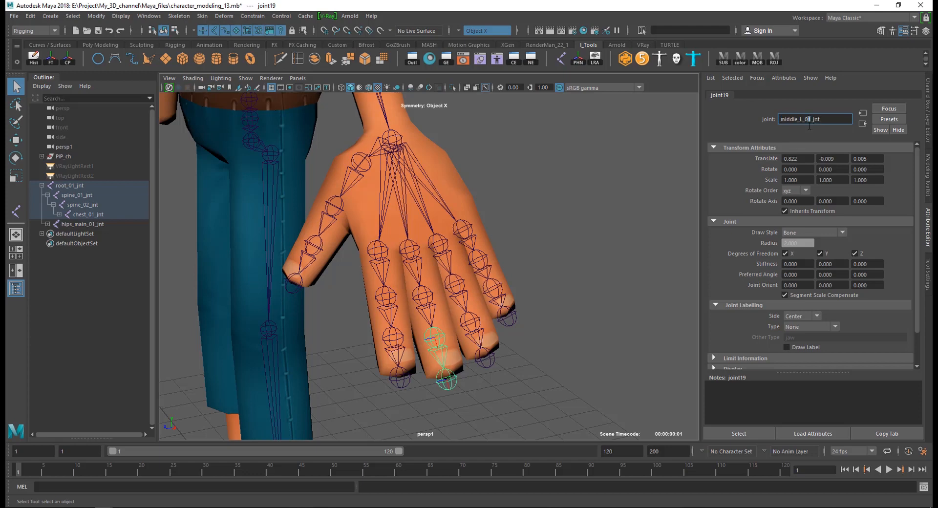
Step: Rename the joint at the middle finger's tip middle_L_04_jnt
left_click(444, 382)
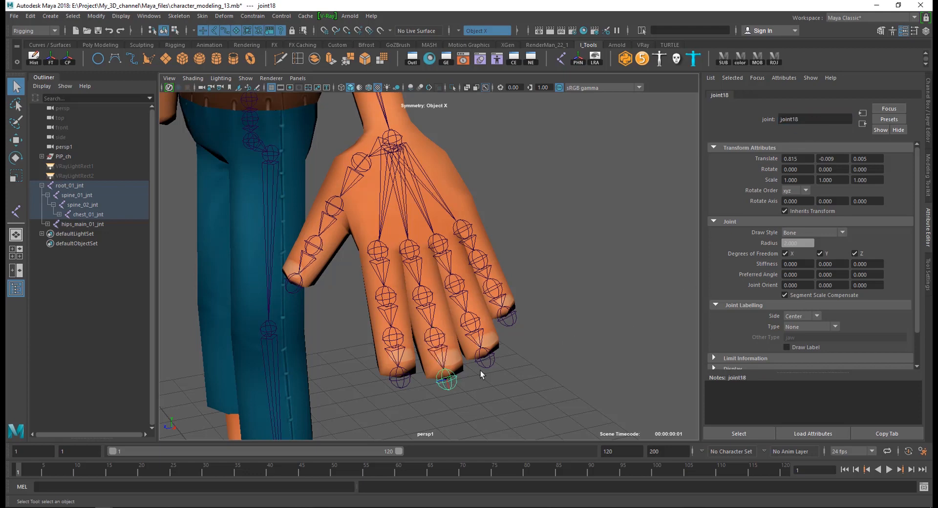
double_click(812, 122)
key("ctrl+v")
left_click_drag(810, 121, 807, 121)
type("4")
Step: Rename the ring finger's base joint ring_L_01_jnt
left_click(582, 290)
left_click(438, 243)
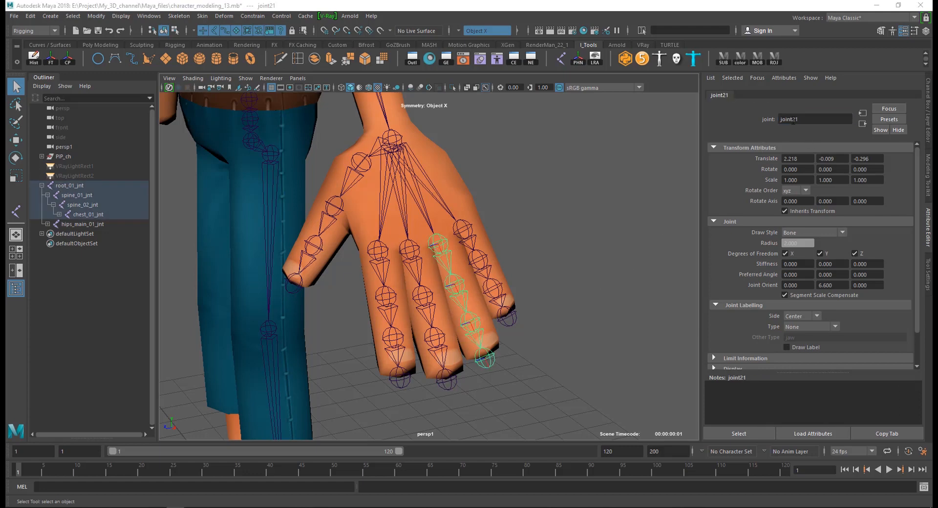
type("ring")
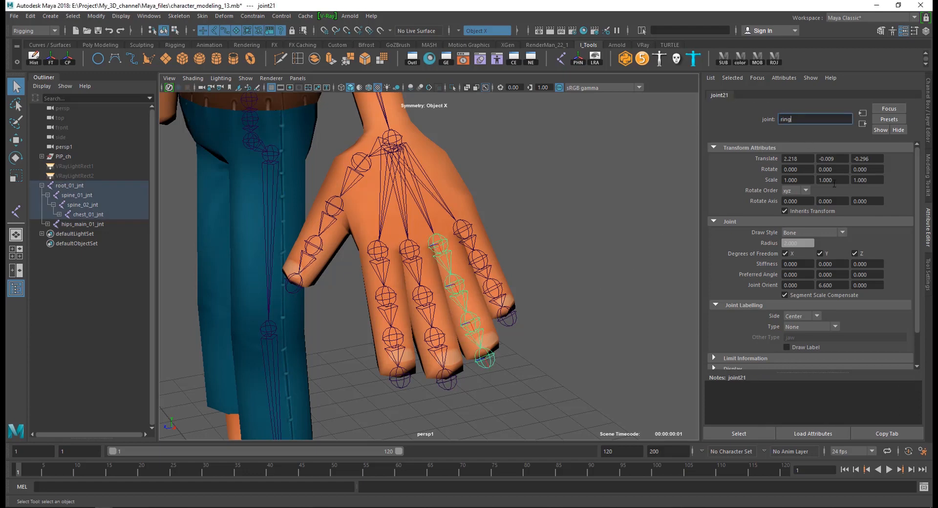
type("_L_01_jnt")
key("Return")
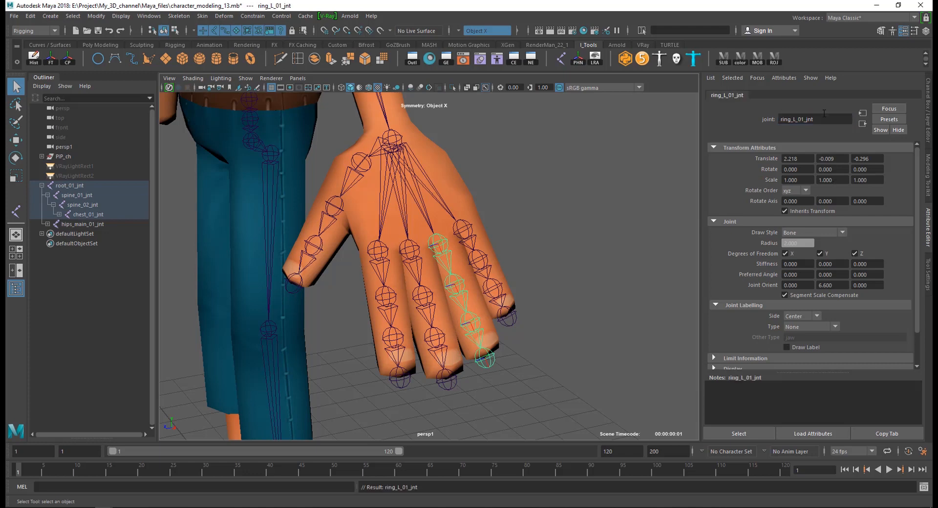
Step: Copy the ring base joint's name and reuse it to rename the finger's second joint ring_L_02_jnt
left_click_drag(823, 118, 742, 139)
key("ctrl+c")
left_click(454, 283)
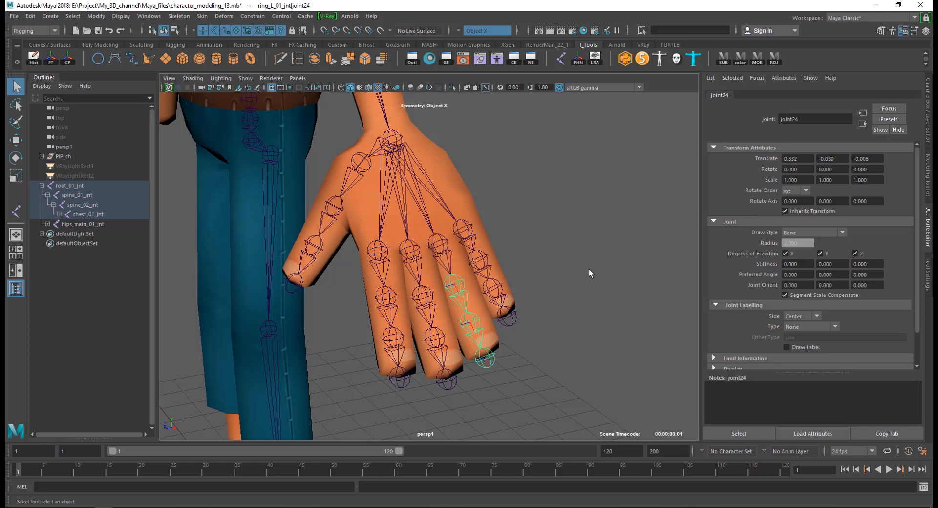
double_click(787, 120)
key("Delete")
type("2_jnt")
key("Return")
Step: Rename the ring finger's third joint ring_L_03_jnt
key("Down")
double_click(807, 119)
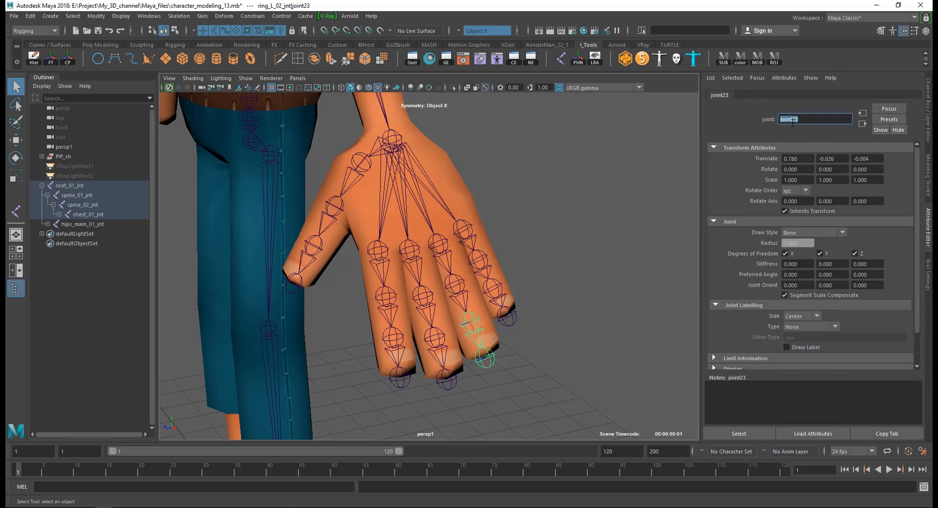
key("ctrl+v")
left_click_drag(800, 125, 805, 127)
key("Return")
Step: Rename the joint at the ring finger's tip ring_L_04_jnt
key("Down")
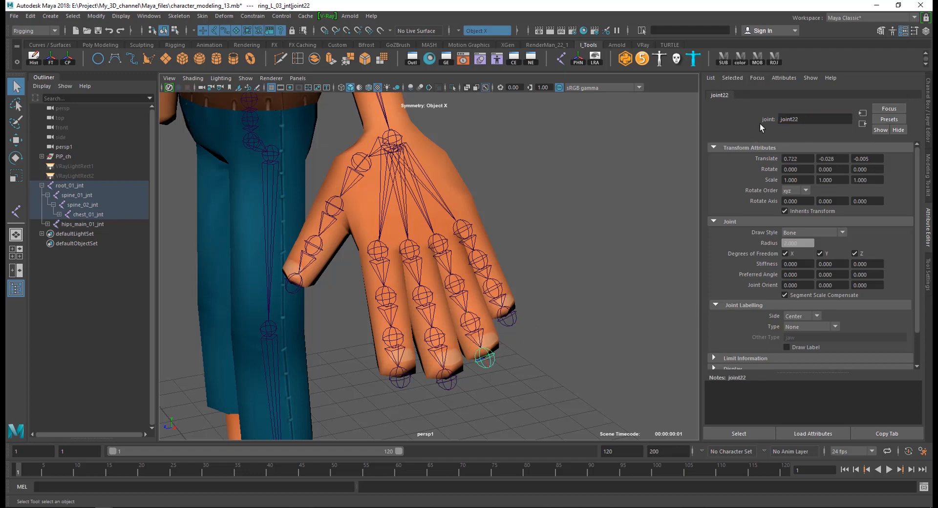
double_click(804, 122)
key("ctrl+v")
left_click_drag(799, 126, 802, 126)
type("4")
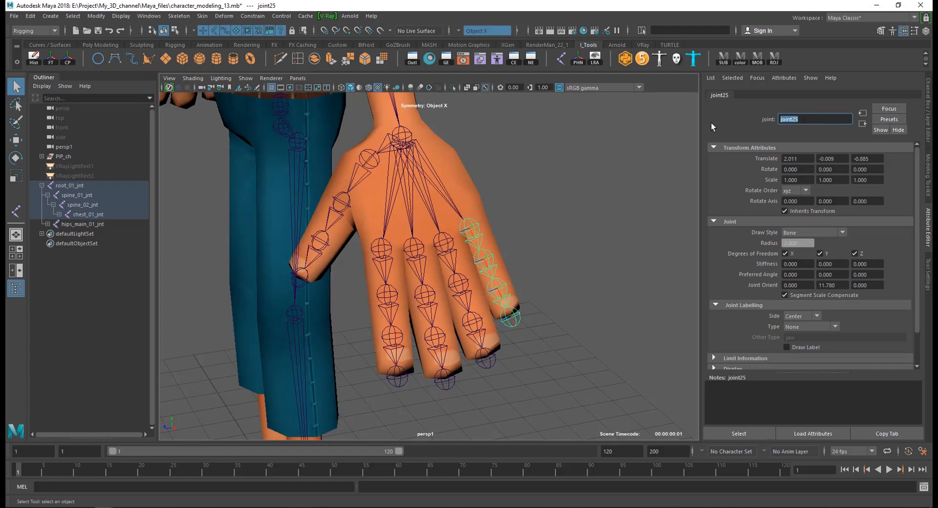
Step: Rename the little finger's base joint pinky_L_01_jnt and copy that name
type("pinky_L_01_jnt")
key("Return")
double_click(810, 123)
key("ctrl+c")
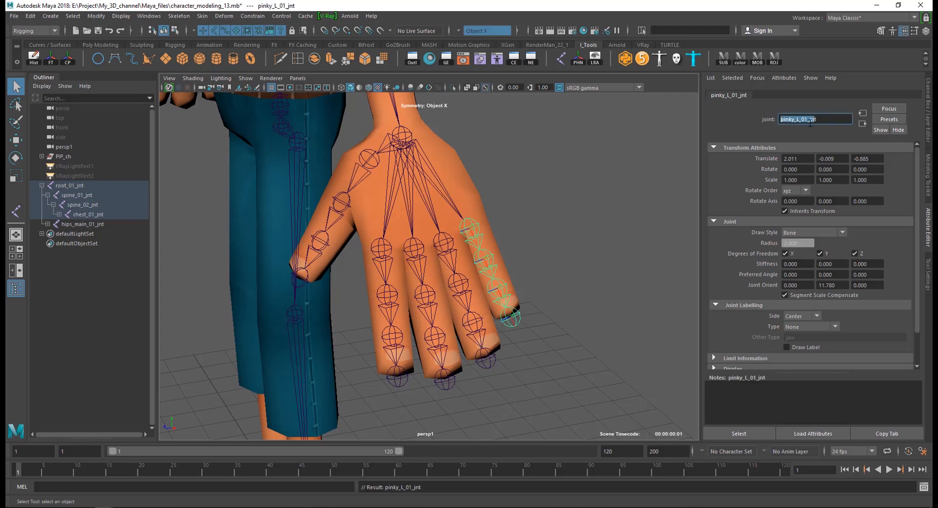
Step: Rename the little finger's second and third joints from the copied pinky joint name, numbering them in sequence
left_click(496, 258)
double_click(808, 123)
key("ctrl+v")
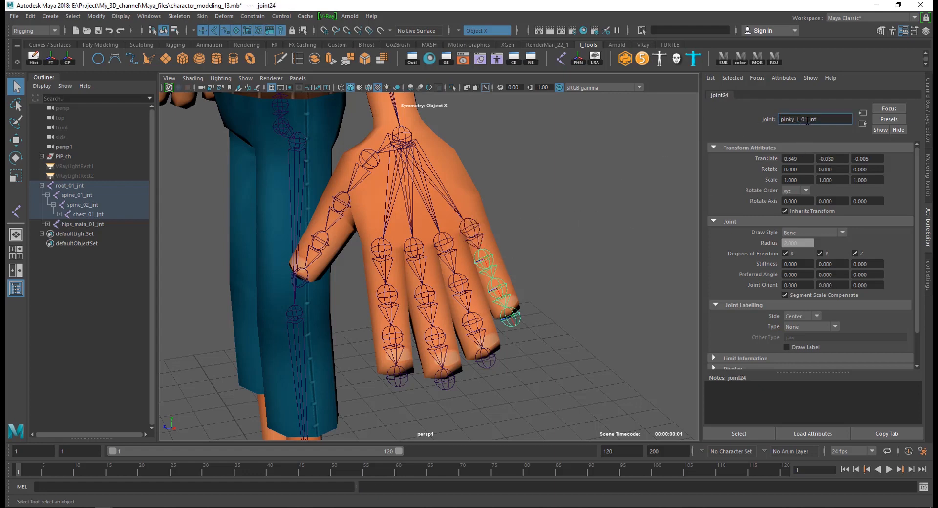
left_click(805, 120)
left_click(498, 288)
double_click(808, 120)
key("ctrl+v")
left_click_drag(808, 122, 806, 127)
Step: Rename the joint at the little finger's tip pinky_L_04_jnt
left_click(511, 314)
double_click(799, 122)
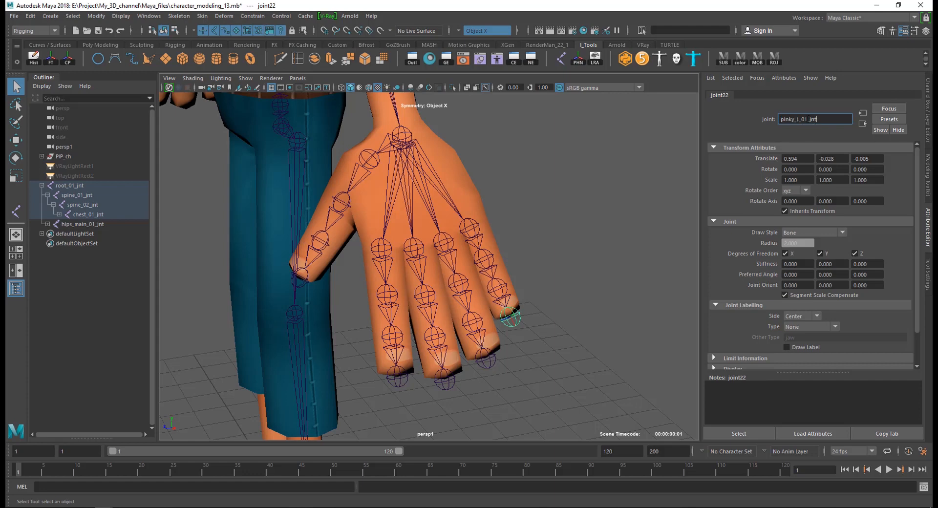
left_click_drag(808, 120, 807, 128)
type("4")
key("Return")
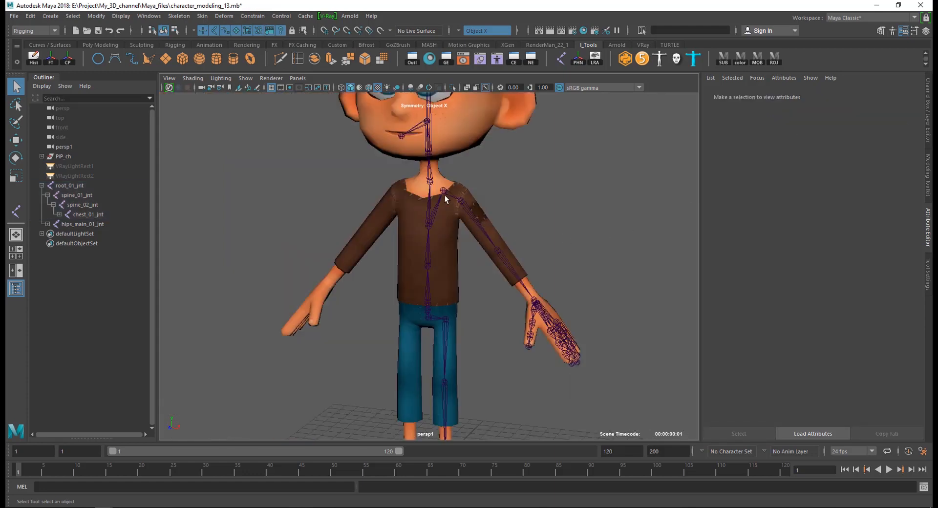
Step: Select the left clavicle joint with its arm chain and open the Mirror Joints options
left_click(443, 191)
scroll(508, 290, "up", 4)
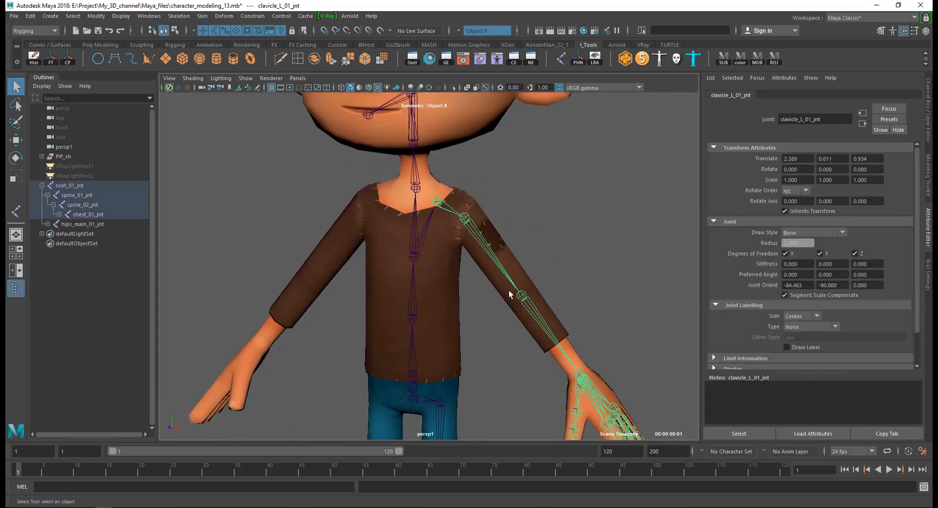
middle_click_drag(508, 290, 485, 255, "alt")
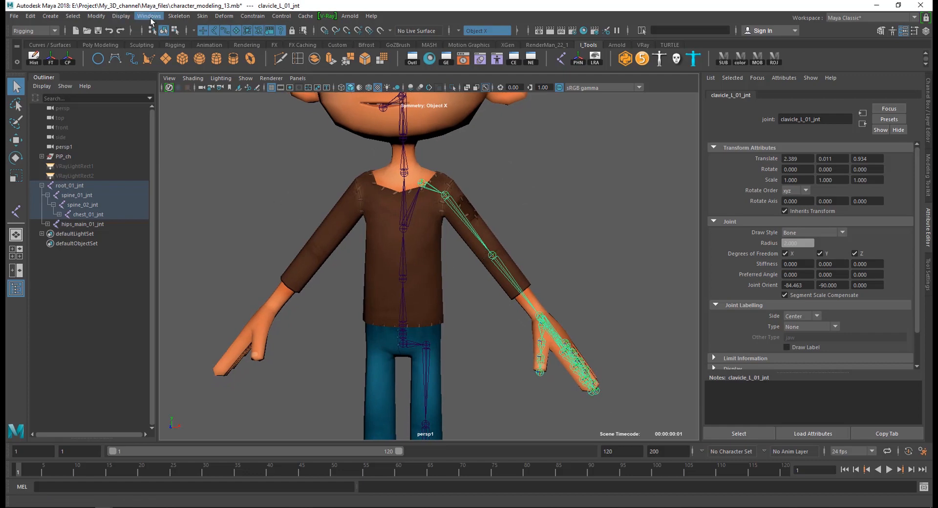
left_click(178, 16)
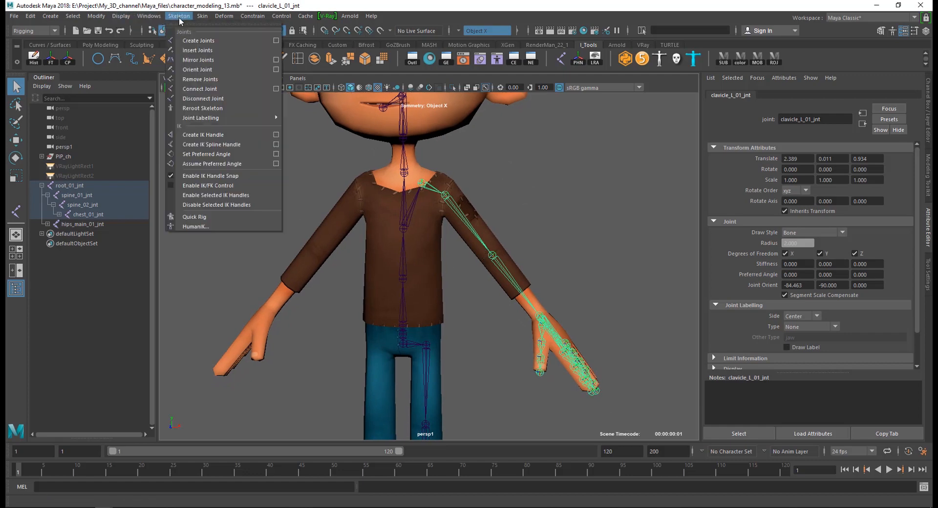
left_click(276, 59)
left_click_drag(697, 127, 596, 127)
left_click_drag(337, 342, 184, 429, "alt")
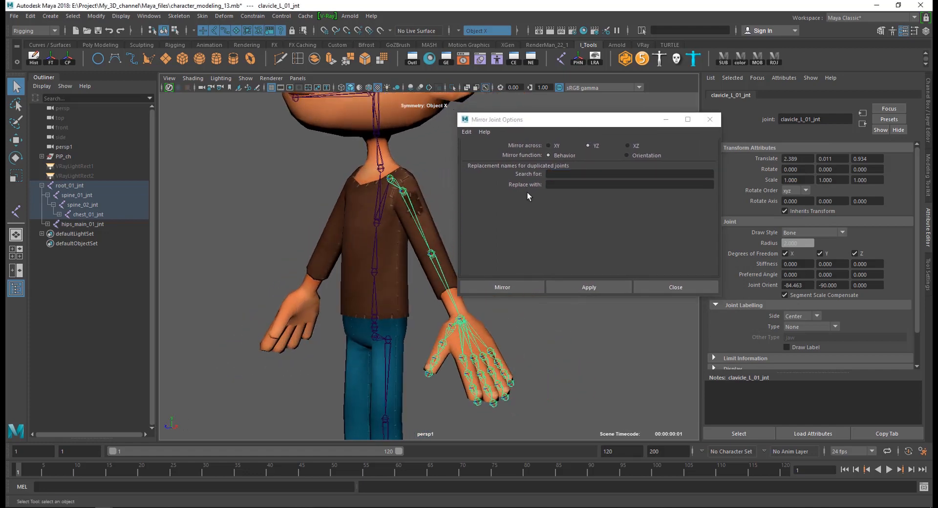
left_click_drag(303, 289, 350, 269, "alt")
middle_click_drag(345, 252, 302, 222, "alt")
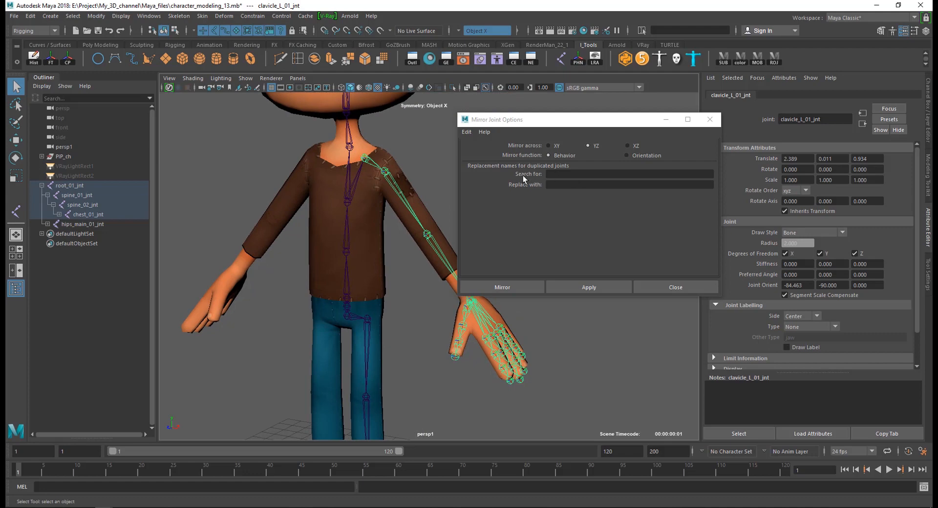
Step: Mirror the left arm joints across YZ with the Behavior function, replacing _L_ with _R_ in the joint names
left_click(561, 174)
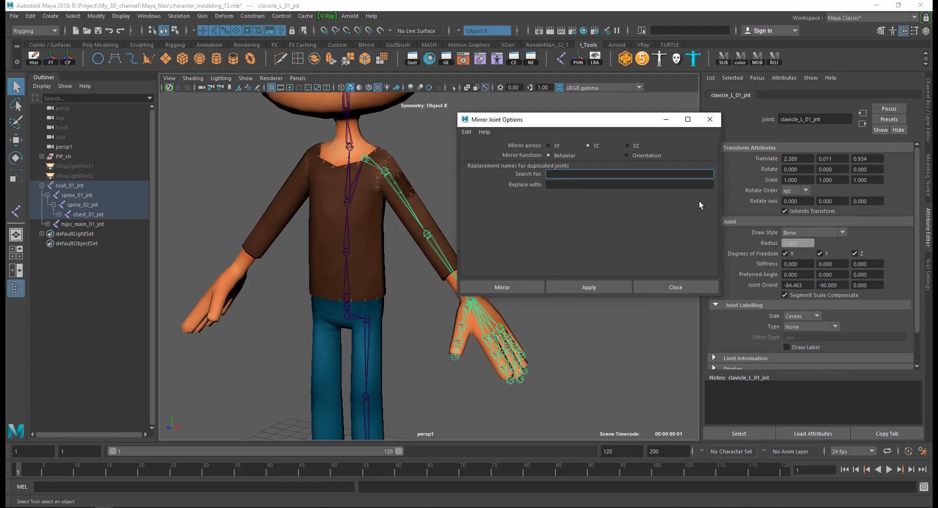
type("_L_")
left_click(569, 185)
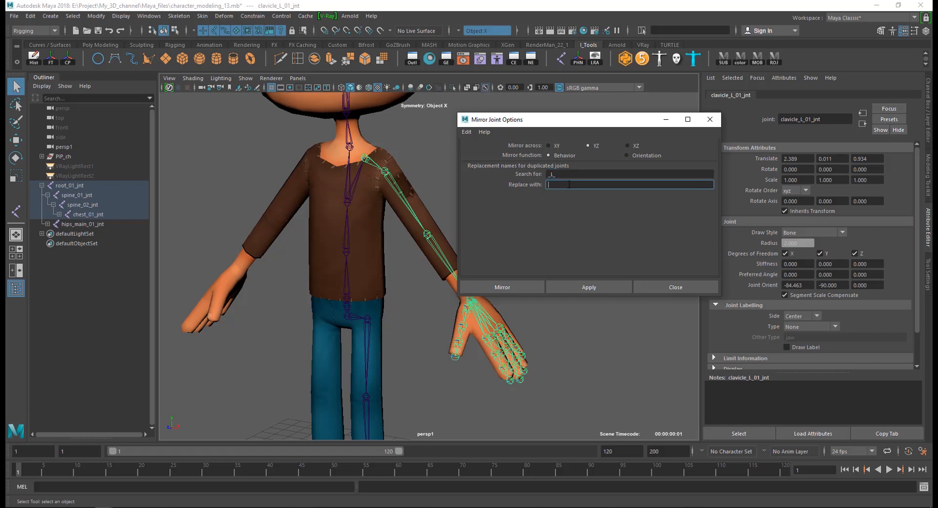
type("_R_")
scroll(424, 220, "down", 5)
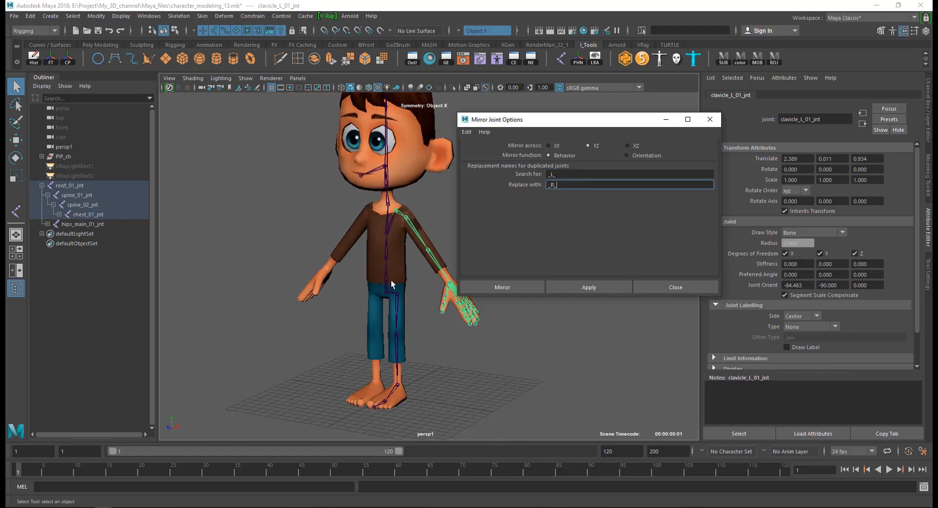
left_click(591, 287)
scroll(408, 288, "up", 6)
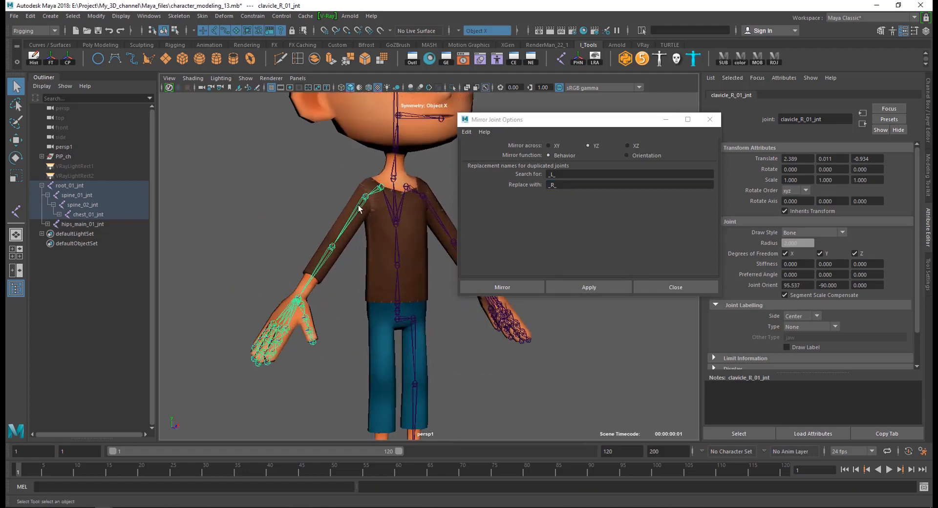
Step: Mirror the left leg joint chain from hips_L_01_jnt across YZ with the same _L_ to _R_ name replacement
key("Down")
scroll(415, 274, "up", 5)
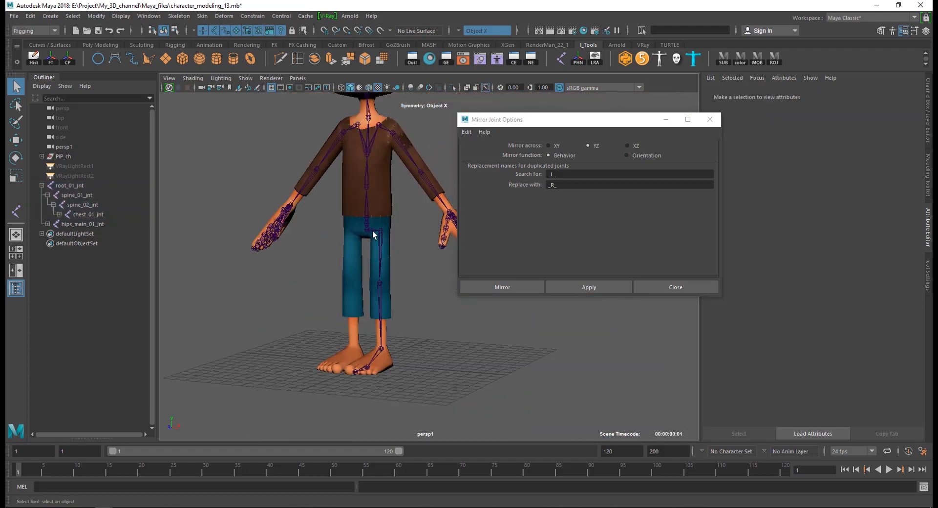
left_click(382, 232)
left_click_drag(400, 286, 414, 287, "alt")
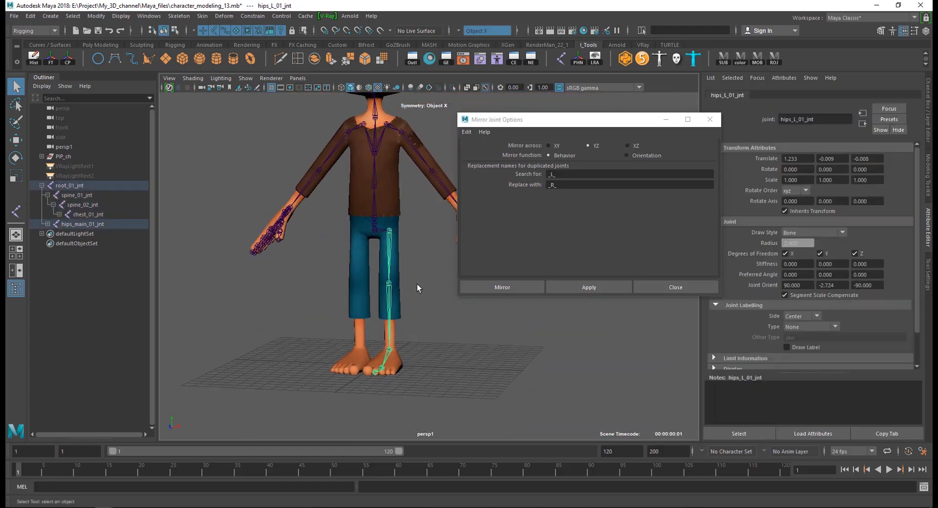
scroll(430, 285, "up", 3)
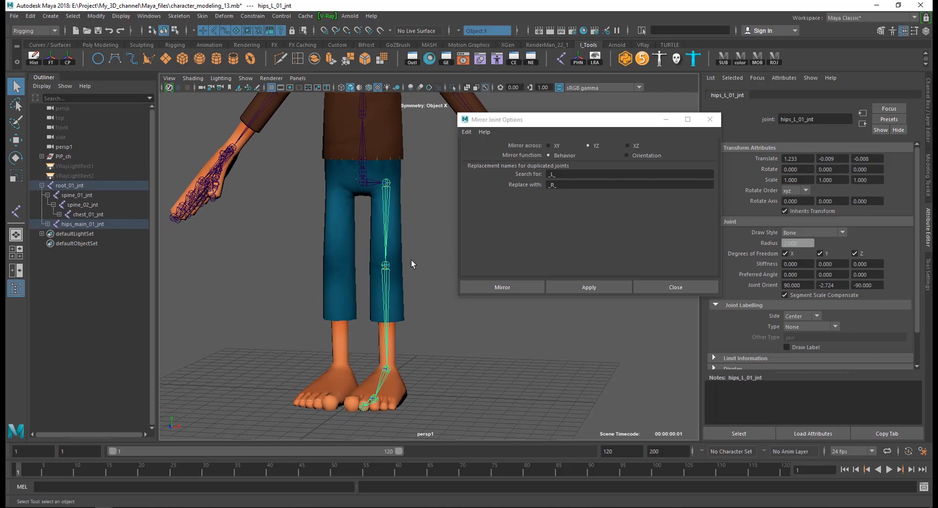
left_click(604, 289)
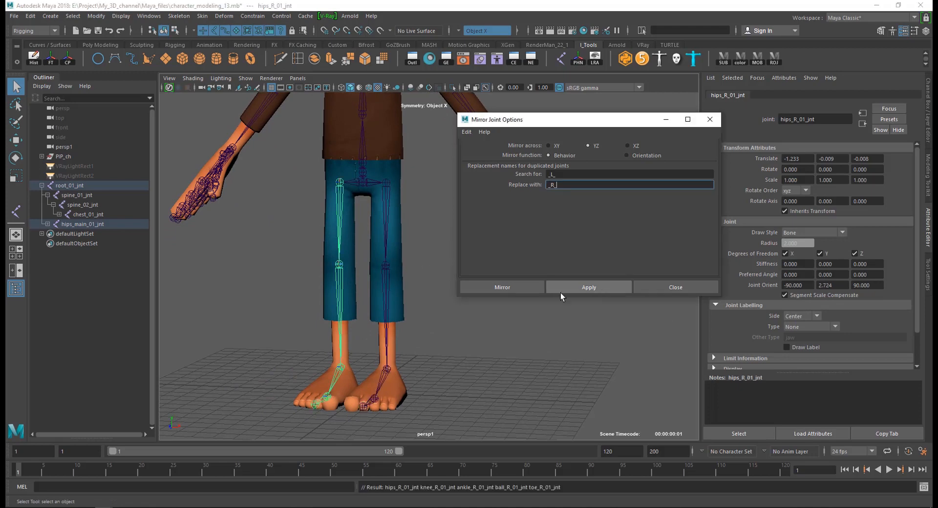
Step: Inspect the mirrored right leg's joints from hip to foot and check how they sit in the body
left_click(437, 250)
left_click(342, 184)
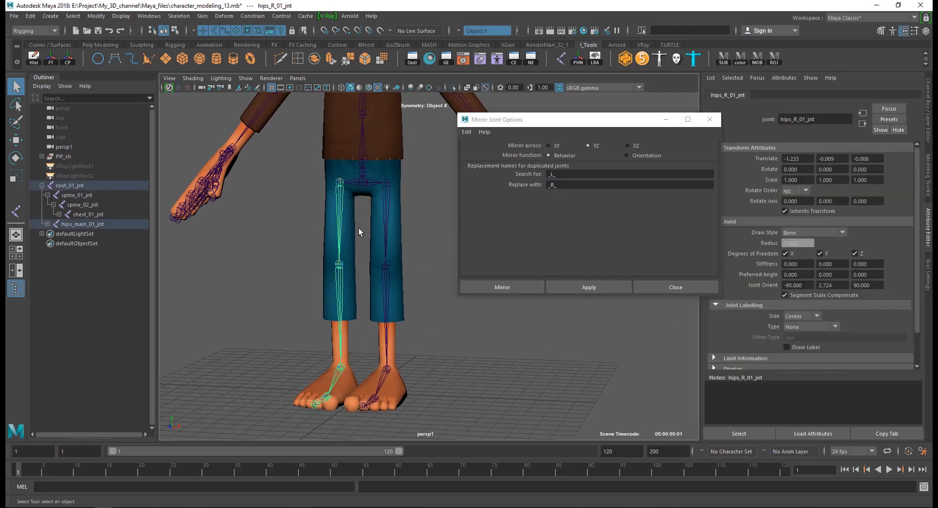
left_click_drag(341, 184, 370, 289, "alt")
left_click(358, 310)
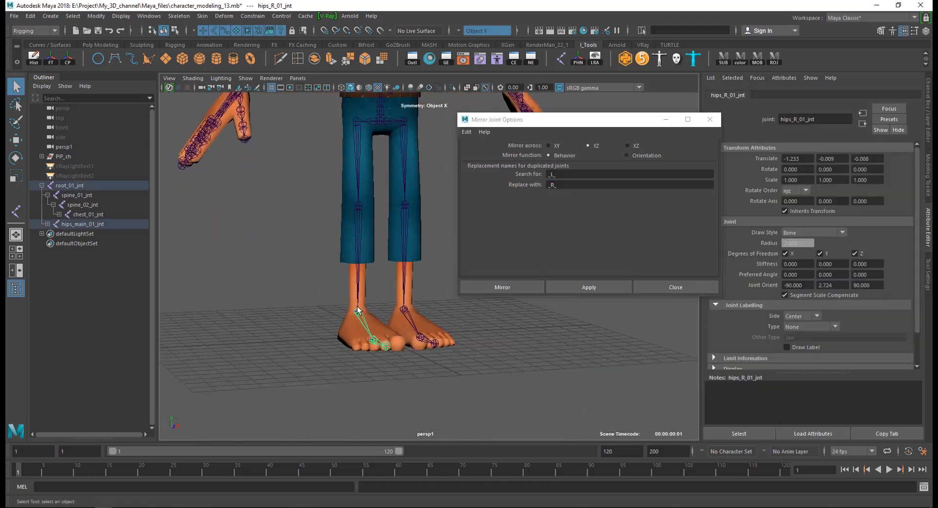
scroll(373, 333, "down", 5)
mouse_move(373, 334)
left_mouse_down("alt")
mouse_move(341, 359)
mouse_move(285, 337)
mouse_move(314, 335)
mouse_move(370, 307)
mouse_move(394, 318)
mouse_move(386, 326)
left_mouse_up("alt")
scroll(370, 306, "down", 5)
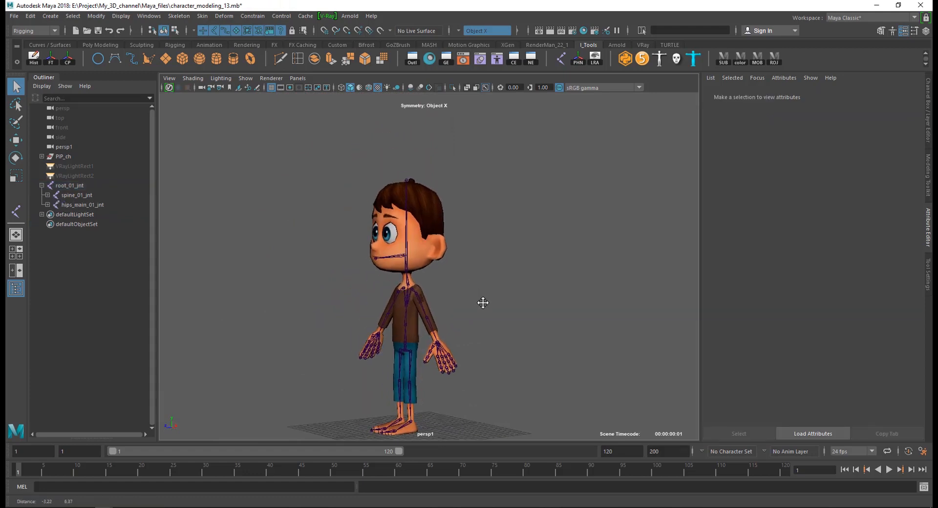
Step: Create a single separate joint in front of the face at eye height in the side view
left_click_drag(482, 304, 498, 318, "alt")
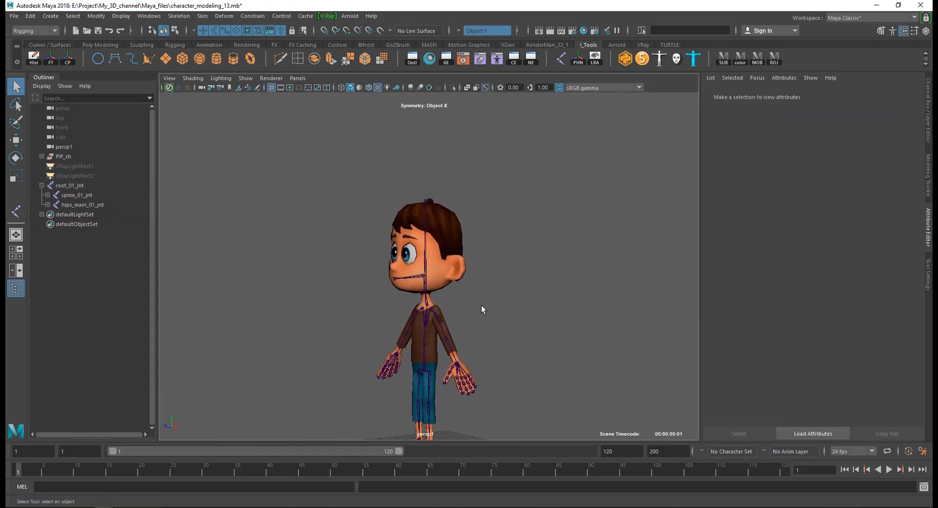
scroll(424, 261, "up", 5)
scroll(424, 261, "up", 3)
left_click_drag(458, 281, 367, 275, "alt")
scroll(364, 283, "up", 3)
scroll(412, 277, "down", 4)
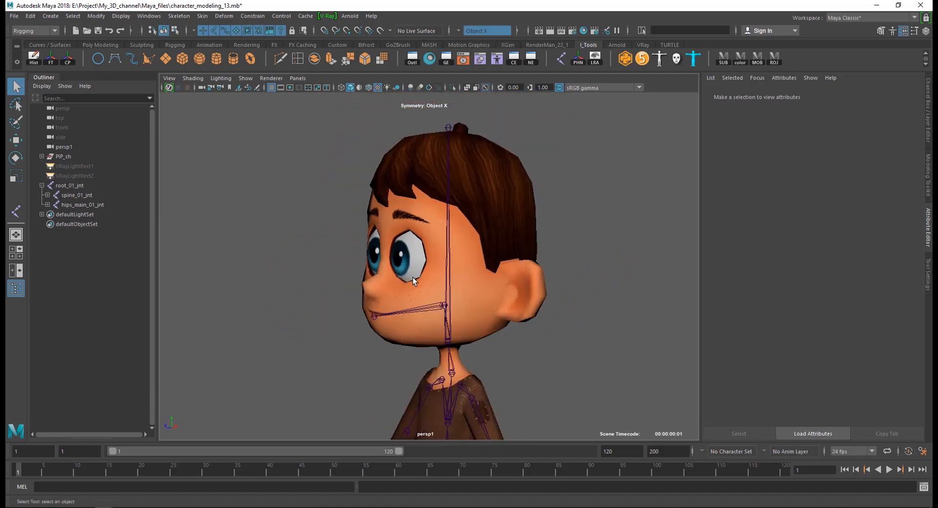
middle_click_drag(412, 277, 382, 279, "alt")
left_click_drag(382, 280, 406, 280, "alt")
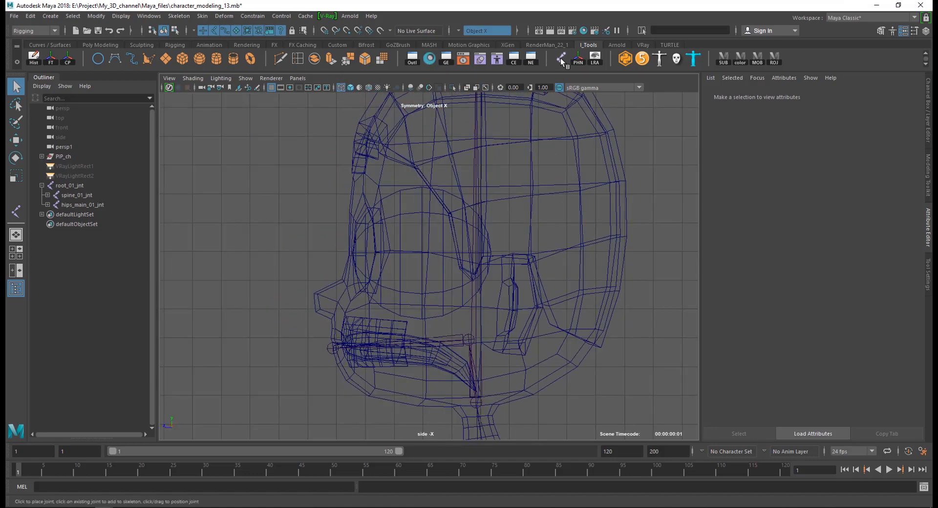
left_click(561, 59)
left_click(296, 251)
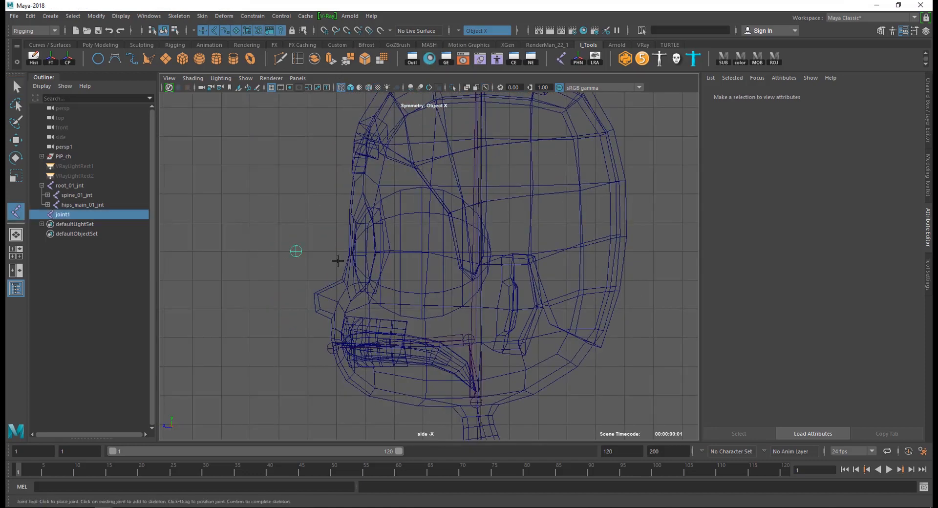
middle_click_drag(307, 306, 319, 309, "alt")
key("e")
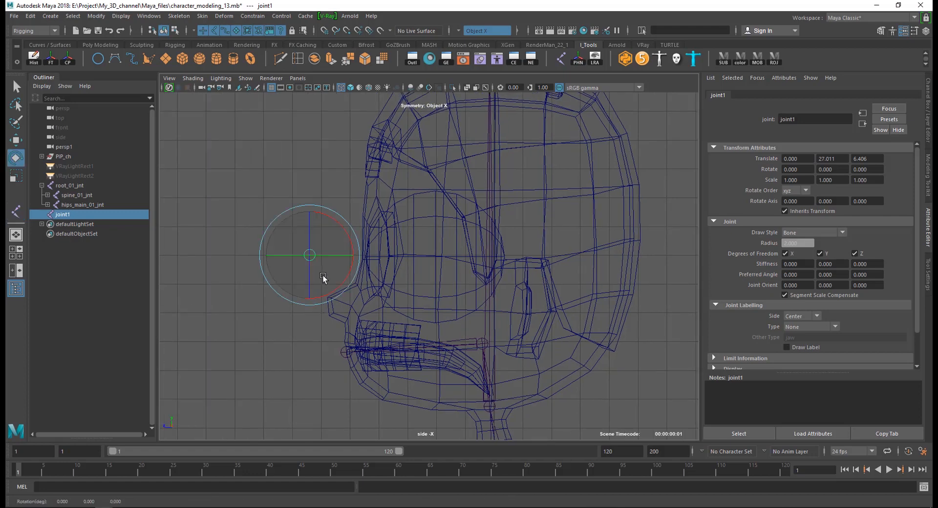
Step: Isolate the left eyeball mesh and the new joint in the perspective view
left_click(436, 245)
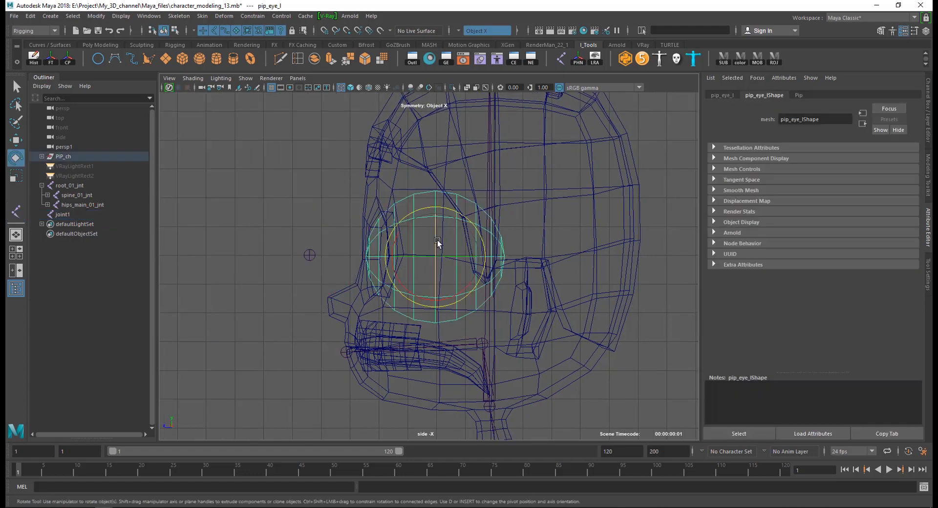
key("space")
key("space")
left_click_drag(401, 280, 396, 302, "alt")
key("q")
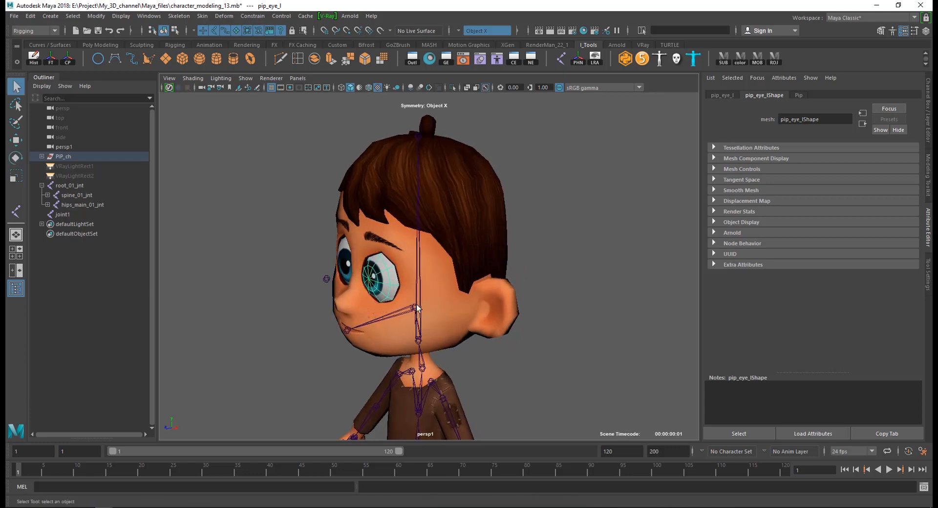
scroll(313, 291, "up", 2)
left_click(301, 283)
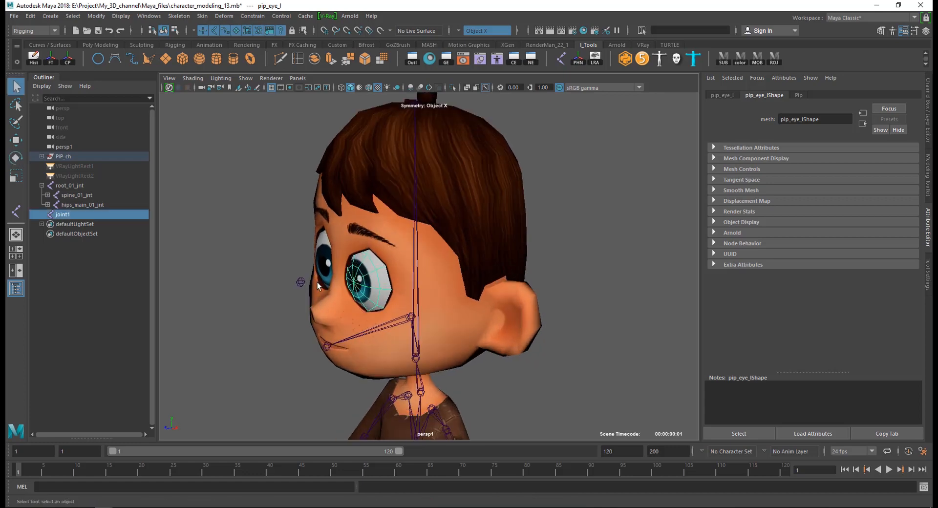
left_click(451, 88)
left_click(495, 243)
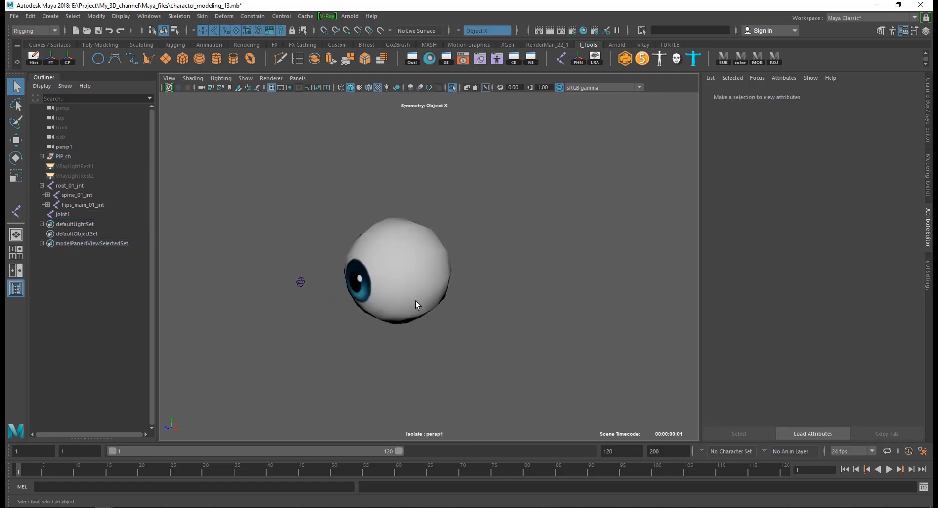
Step: Select the left eyeball followed by the new joint, and open the Parent Constraint options
left_click(415, 300)
left_click_drag(416, 300, 366, 305, "alt")
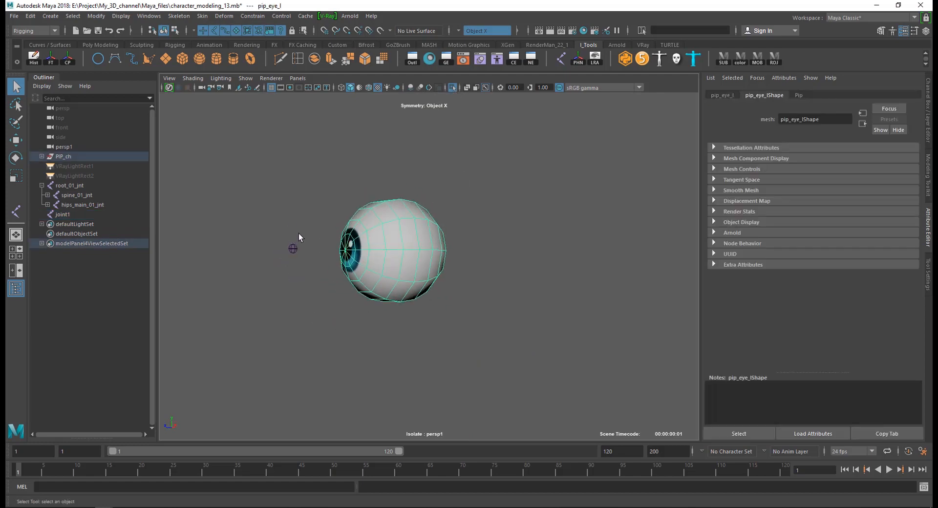
left_click_drag(301, 230, 273, 281, "shift")
left_click_drag(517, 254, 508, 269, "alt")
key("space")
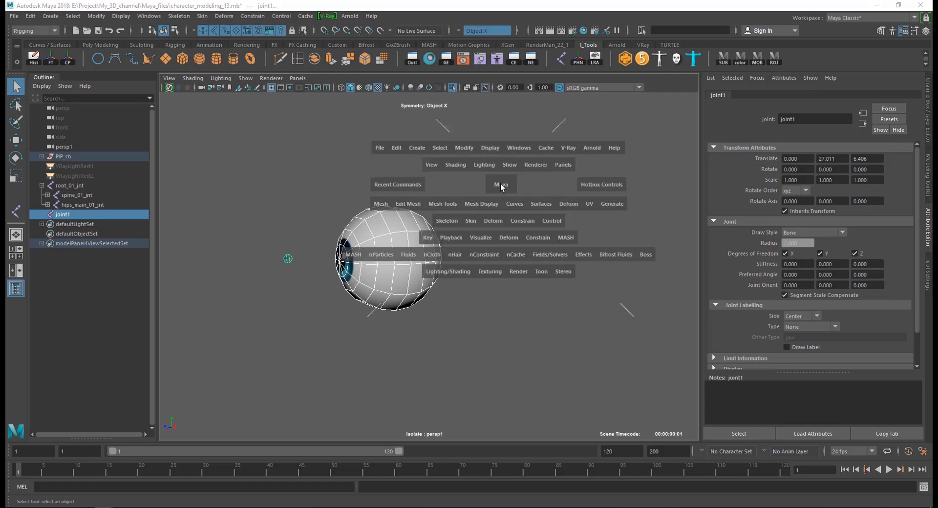
left_click(523, 221)
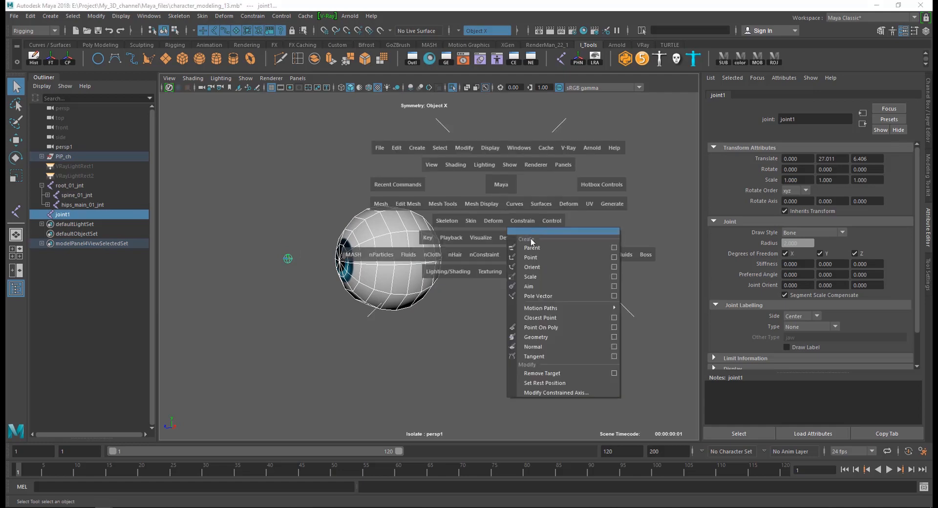
left_click(614, 250)
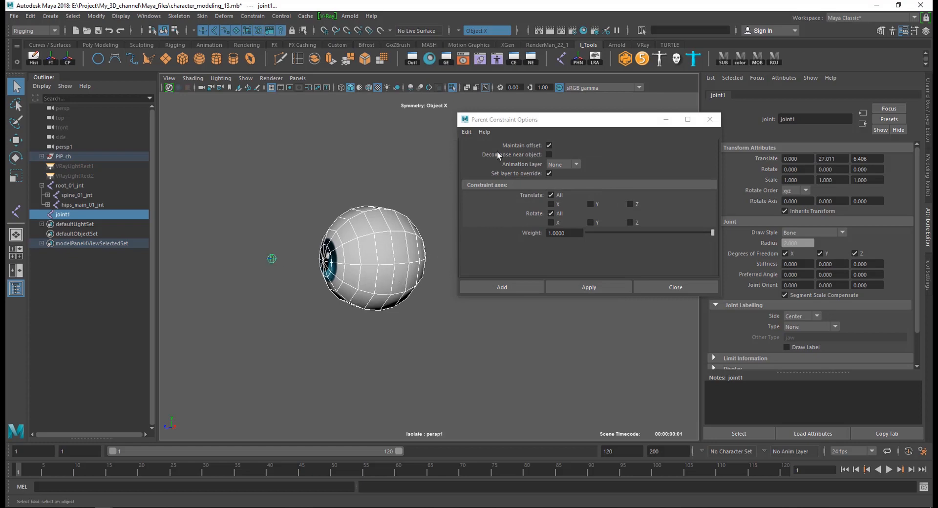
Step: Parent-constrain the new joint to the left eyeball with Maintain offset turned off
left_click_drag(532, 122, 588, 122)
left_click_drag(377, 276, 396, 274, "alt")
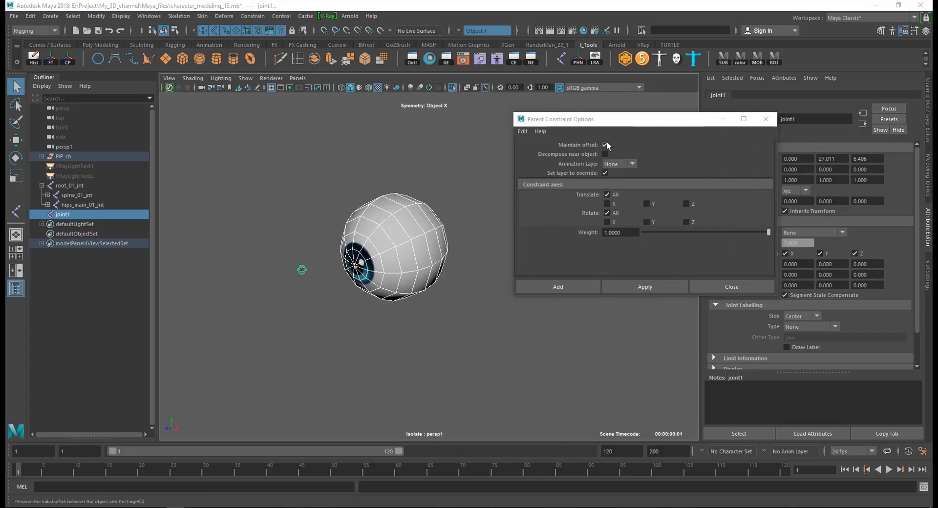
left_click(605, 145)
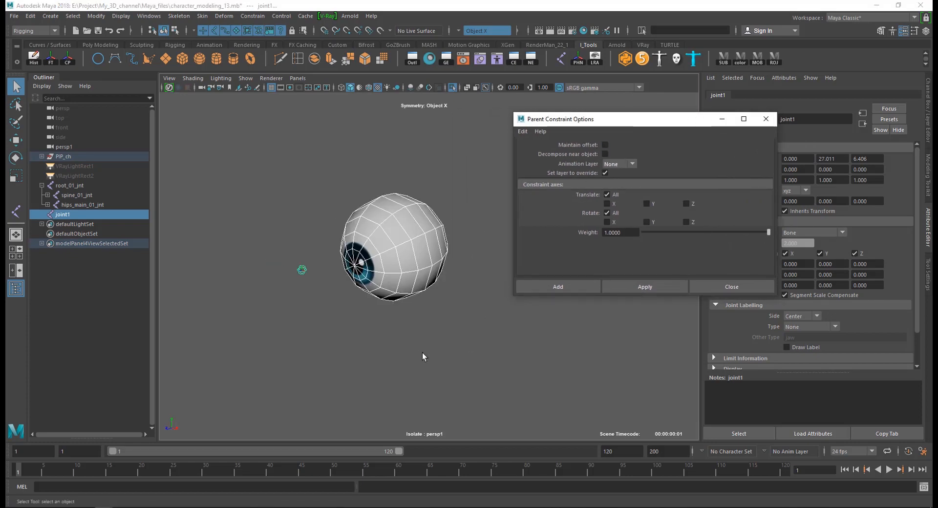
left_click_drag(422, 353, 420, 347, "alt")
left_click(645, 287)
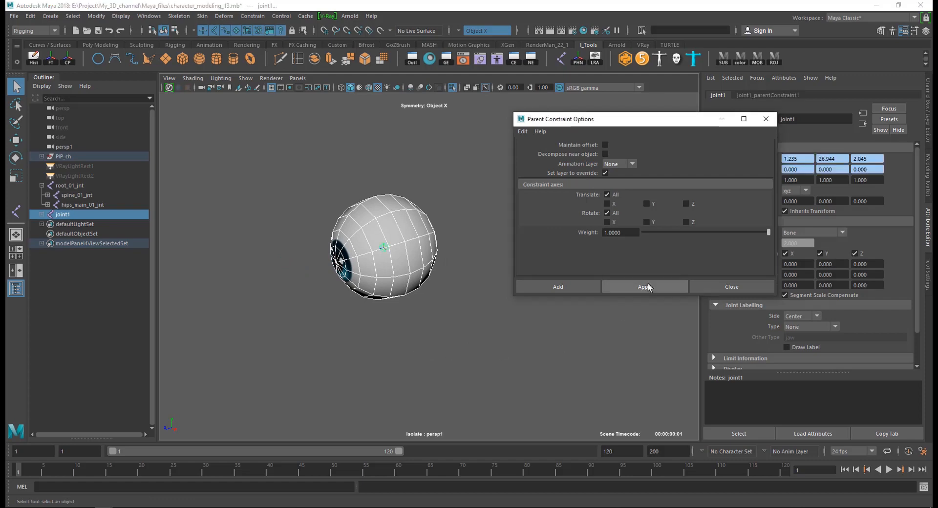
Step: Duplicate the joint centred in the left eyeball and move the copy forward along Z to the front of the iris
left_click(441, 295)
mouse_move(441, 295)
left_mouse_down("alt")
mouse_move(391, 312)
mouse_move(426, 288)
left_mouse_up("alt")
left_click(387, 227)
left_click(443, 287)
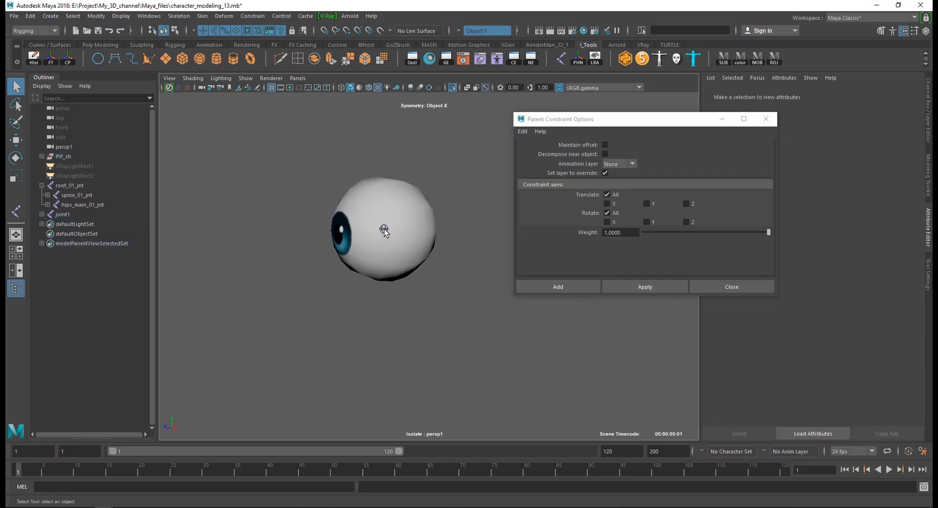
left_click(384, 228)
key("w")
key("ctrl+d")
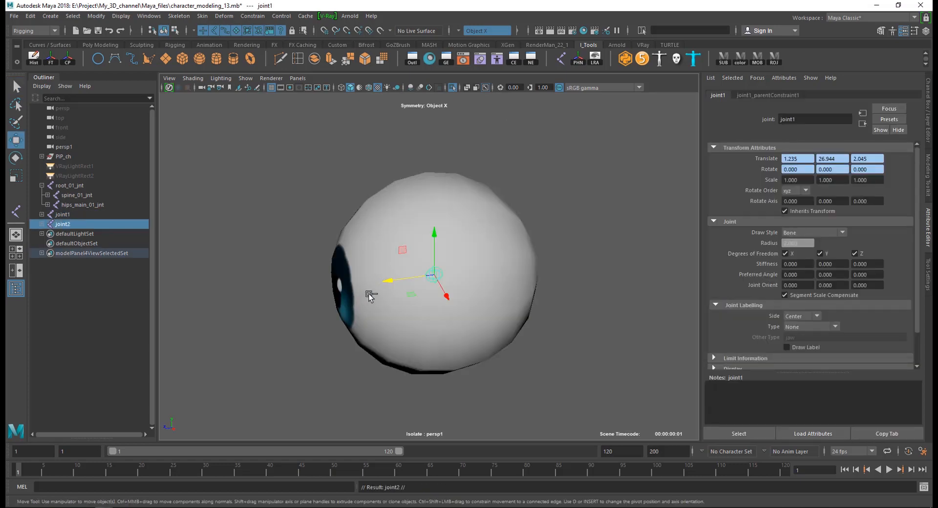
left_click_drag(388, 281, 289, 296)
scroll(353, 325, "up", 3)
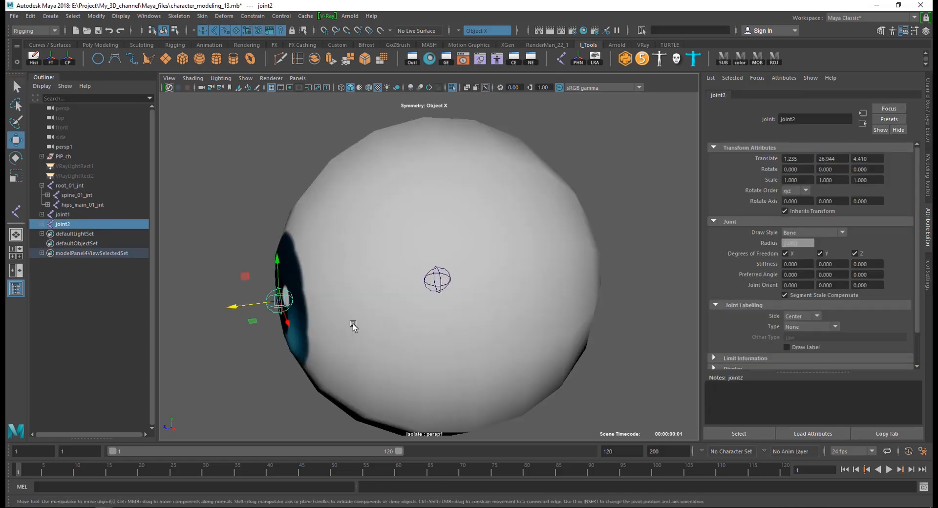
Step: Show wireframe on the shaded eyeball and snap the duplicated joint's Z position to the vertex at the pupil's centre
left_click_drag(353, 325, 420, 220, "alt")
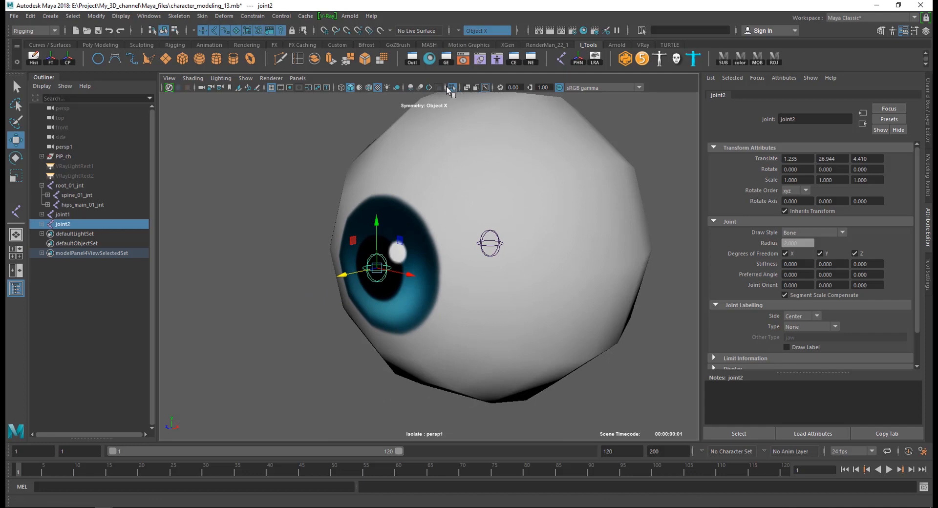
left_click(369, 88)
middle_click_drag(392, 287, 392, 297, "alt")
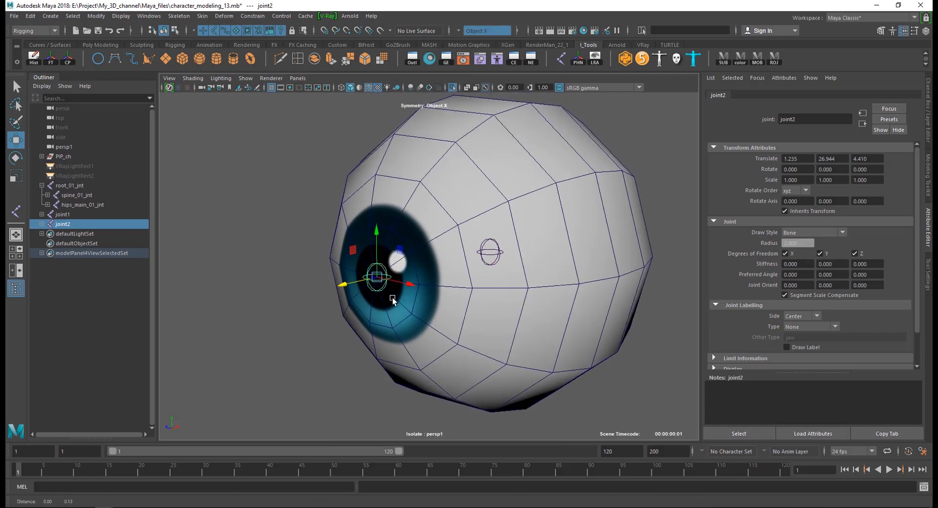
scroll(392, 300, "up", 3)
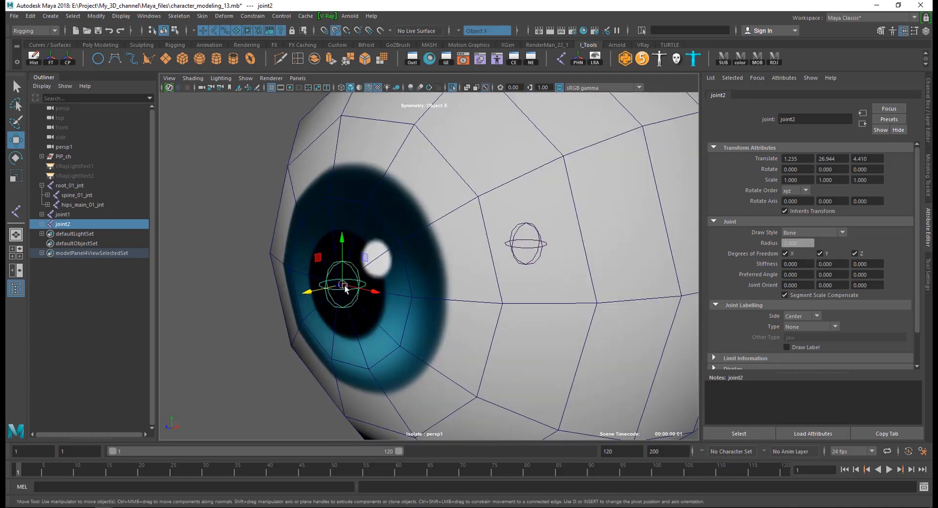
middle_click_drag(343, 285, 317, 283)
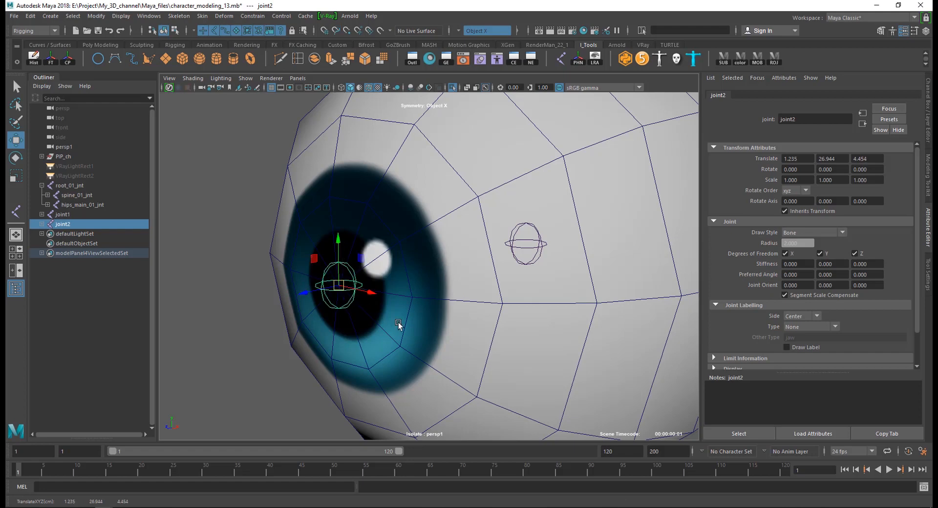
left_click_drag(398, 324, 404, 317, "alt")
scroll(347, 312, "up", 4)
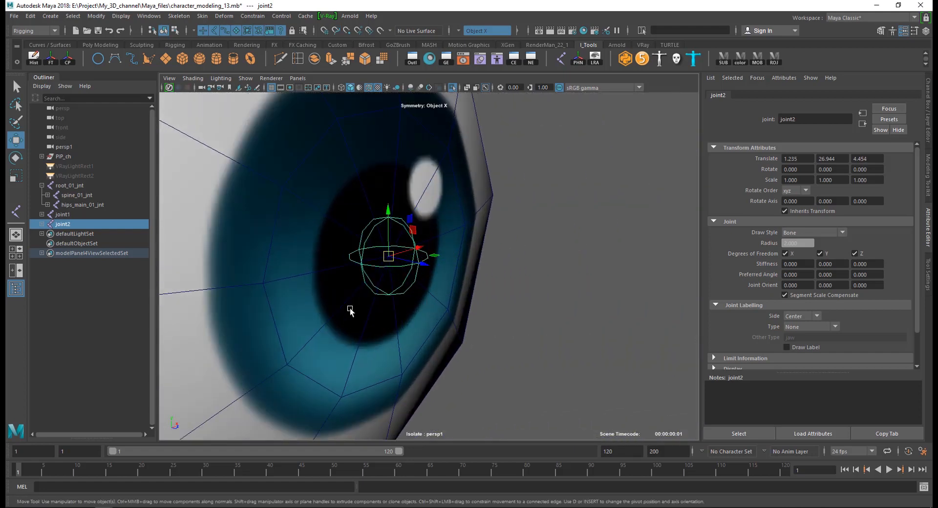
middle_click_drag(350, 310, 363, 313, "alt")
key("v")
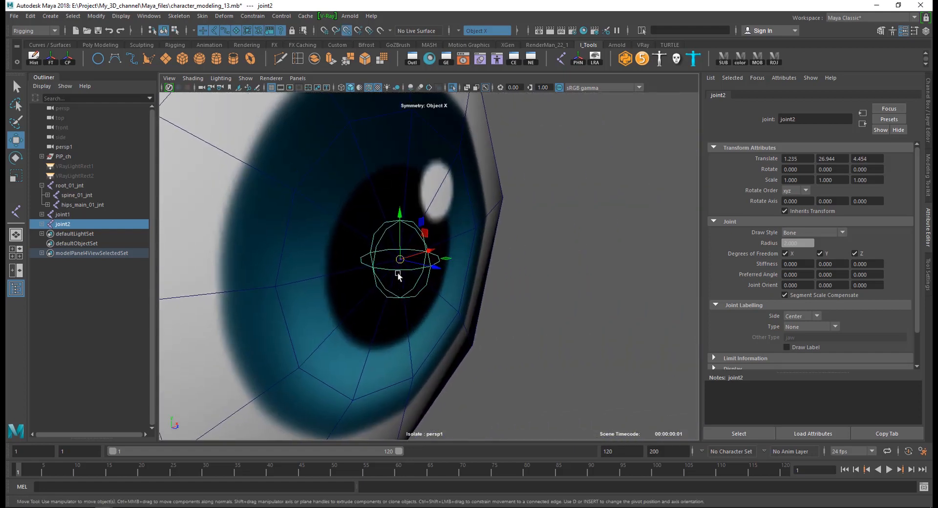
key("d")
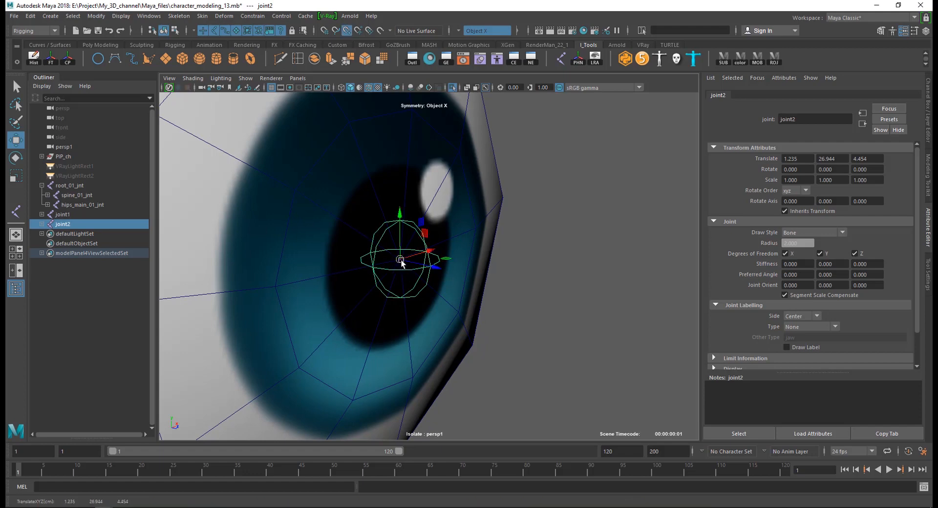
mouse_move(401, 263)
left_mouse_down()
mouse_move(276, 282)
mouse_move(410, 268)
left_mouse_up()
left_click(473, 292)
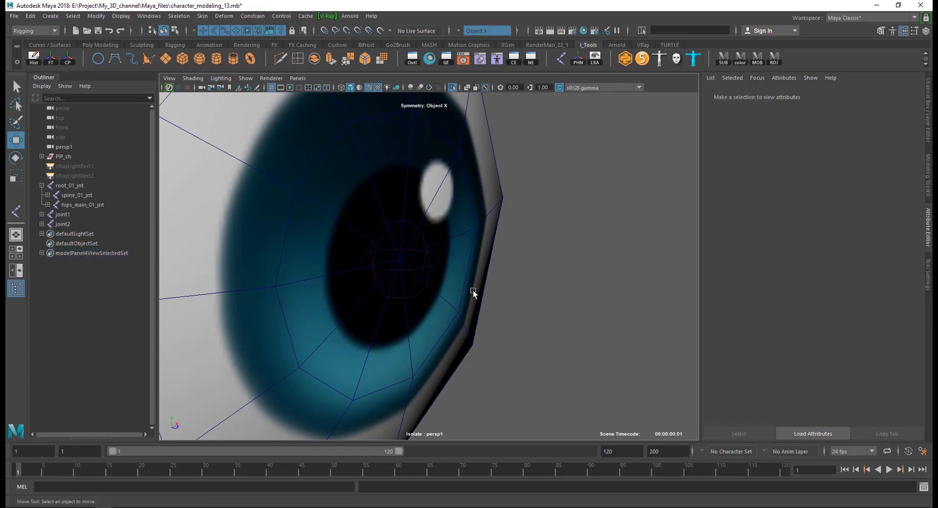
Step: Parent the joint at the pupil under the joint in the eyeball's centre
key("f")
left_click_drag(389, 318, 336, 307, "alt")
scroll(367, 276, "up", 3)
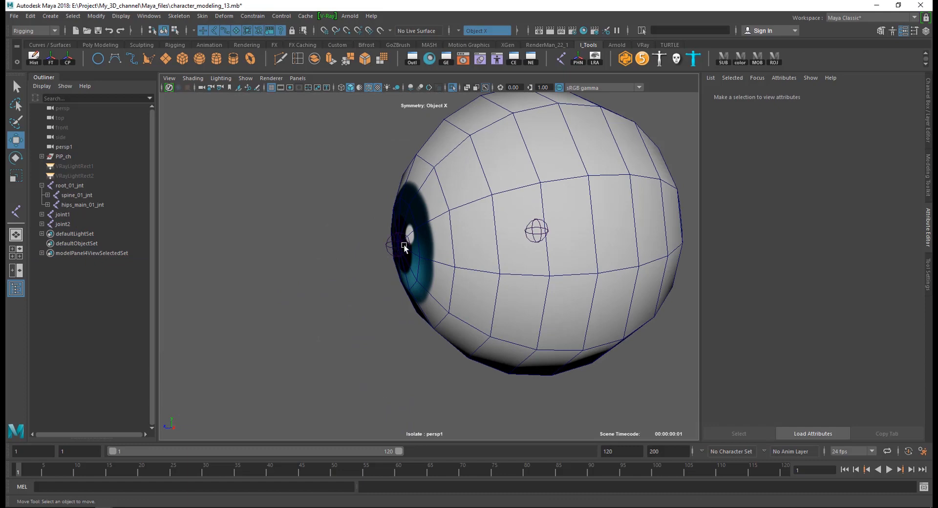
left_click(398, 244)
left_click(539, 242, "shift")
key("p")
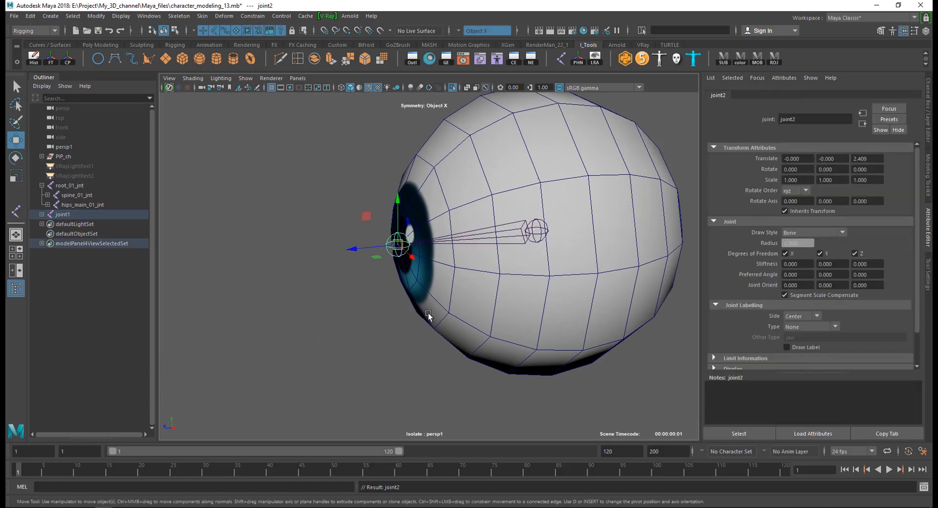
Step: Try rotating the eyeball's centre joint about X to test the two-joint eye chain
left_click(470, 253)
left_click(536, 229)
key("e")
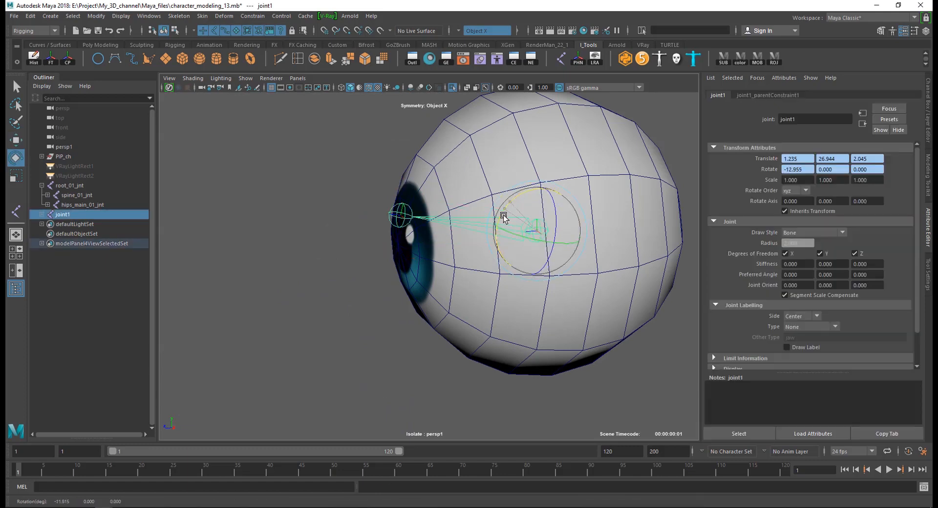
scroll(472, 279, "down", 3)
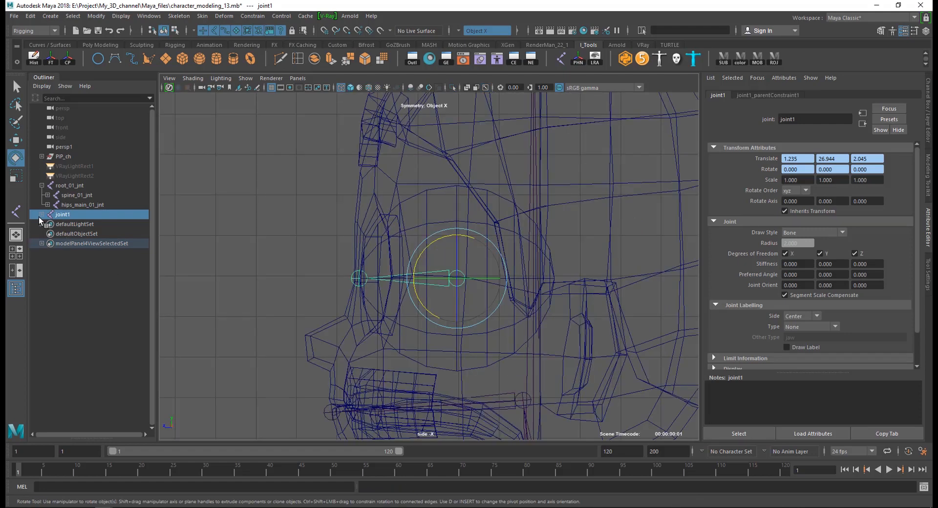
Step: Delete the parent constraints under both eye joints in the outliner
left_click(41, 214)
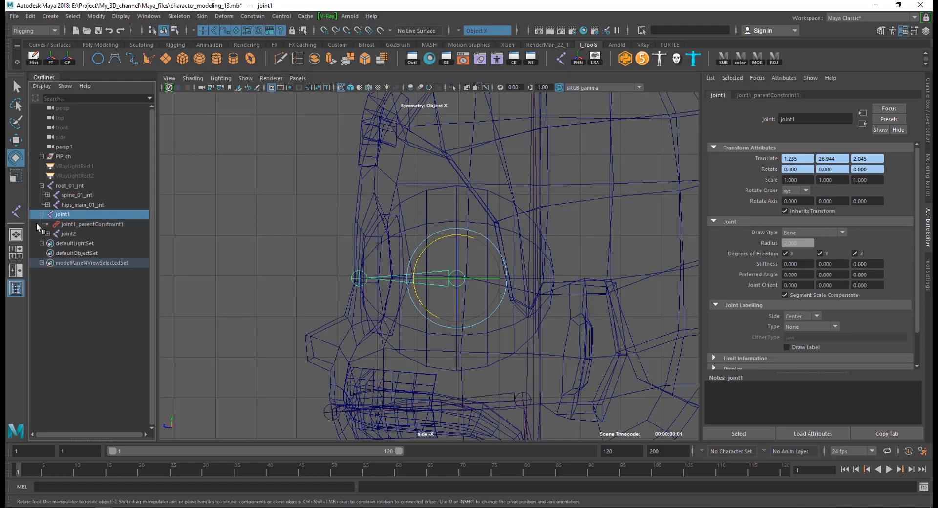
left_click(70, 224)
left_click(47, 234)
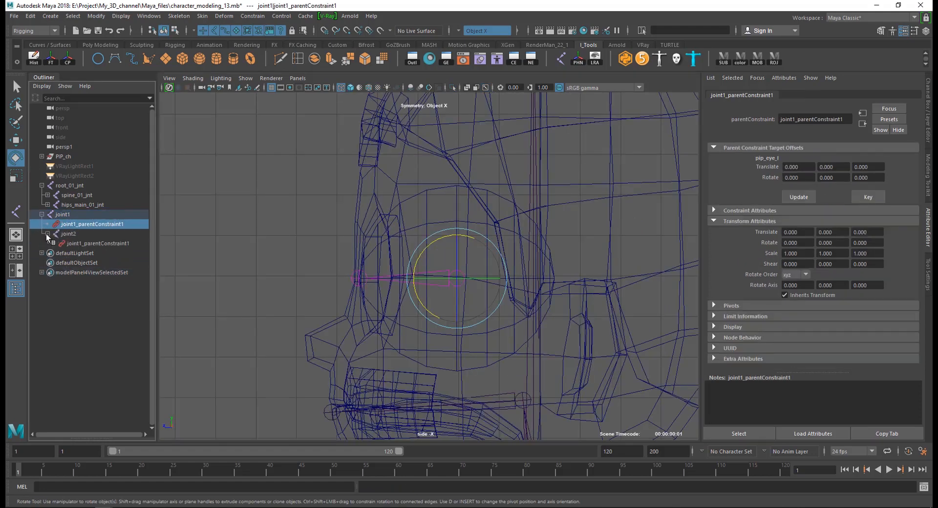
left_click(76, 243, "ctrl")
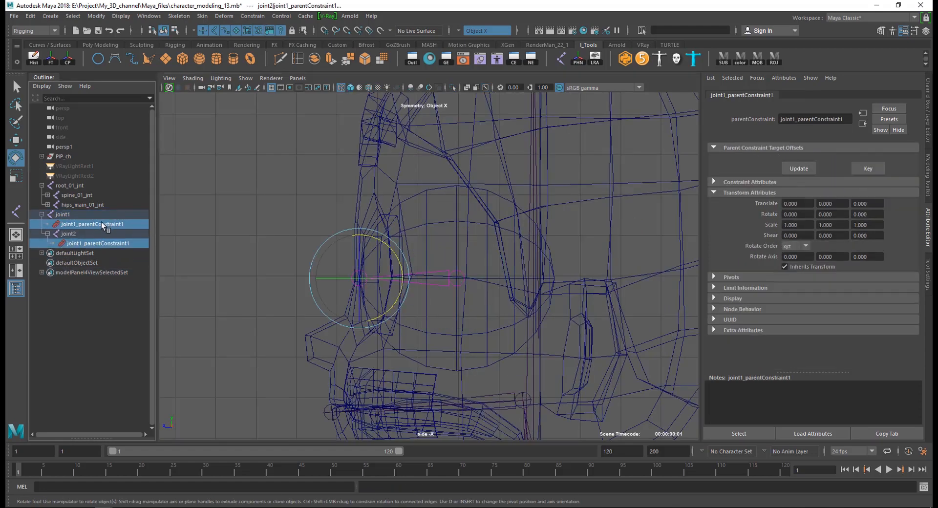
key("Delete")
Step: Rename the eyeball's centre joint as eye_L_01_jnt and its child joint as eye_L_02_jnt
left_click(58, 224)
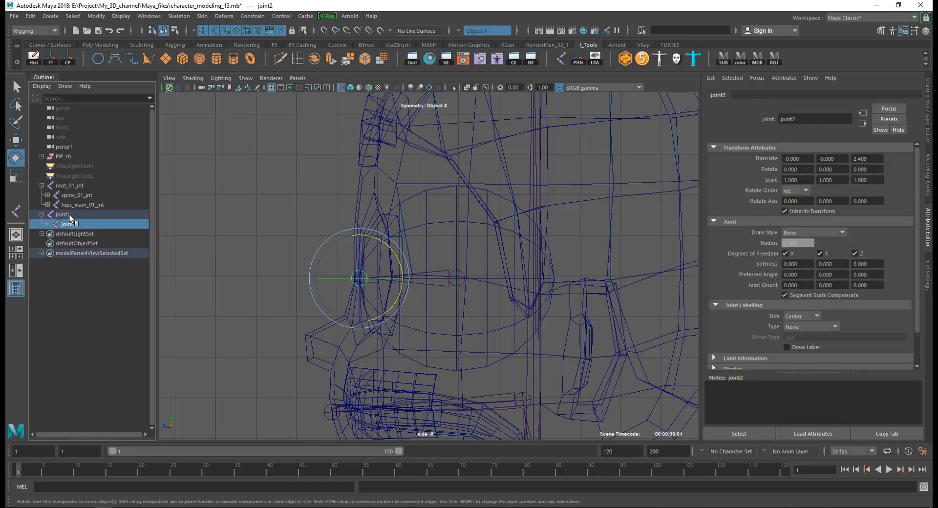
left_click(70, 215)
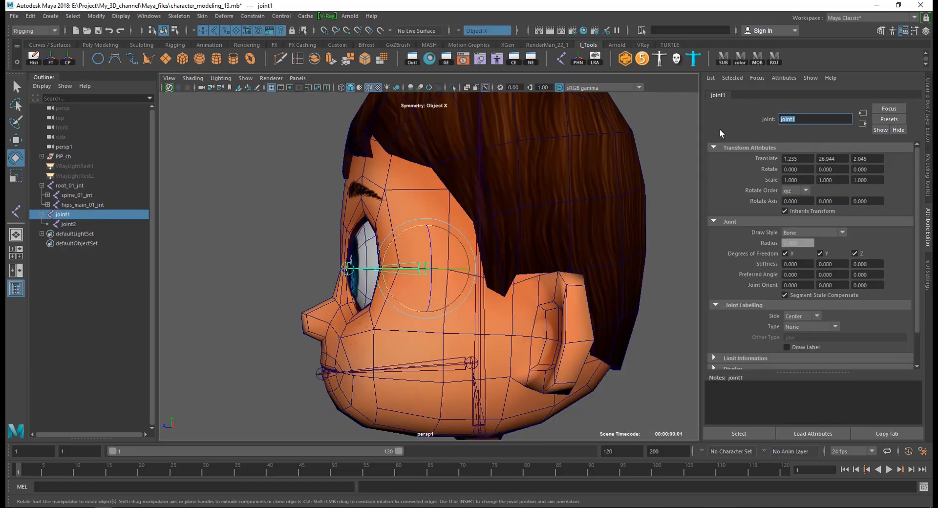
type("eye_L_01_jnt")
key("Return")
key("Down")
left_click_drag(808, 119, 728, 116)
type("eye_L_01_jnt")
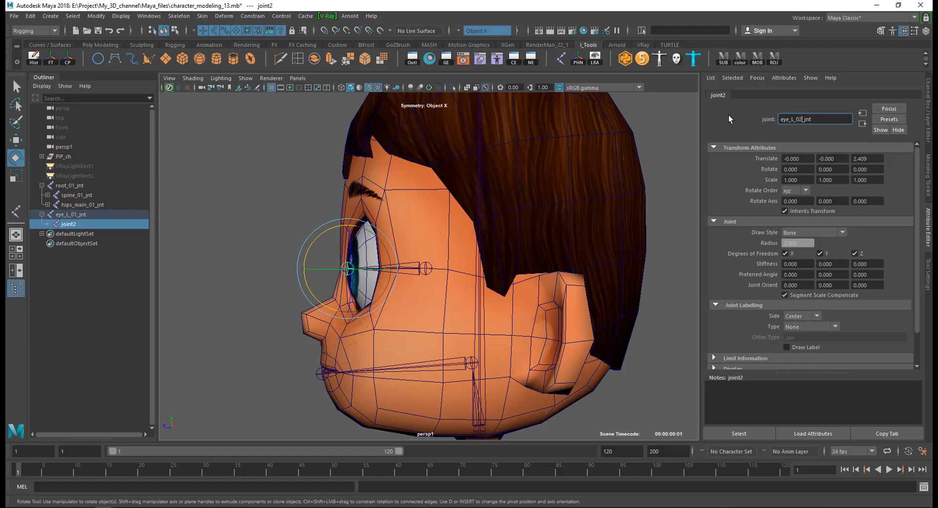
key("Return")
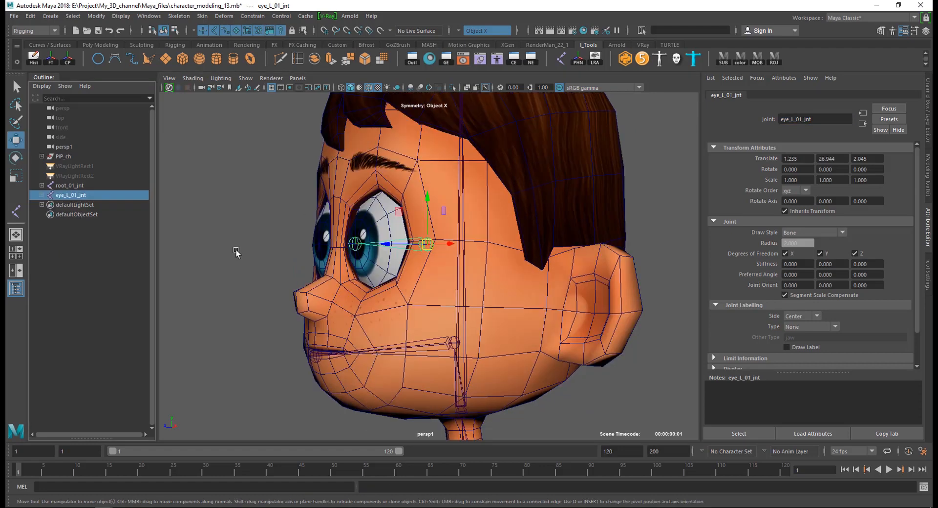
Step: Duplicate the left eye joint chain and snap the copy's child joint to the middle of the upper eyelid edge
key("ctrl+d")
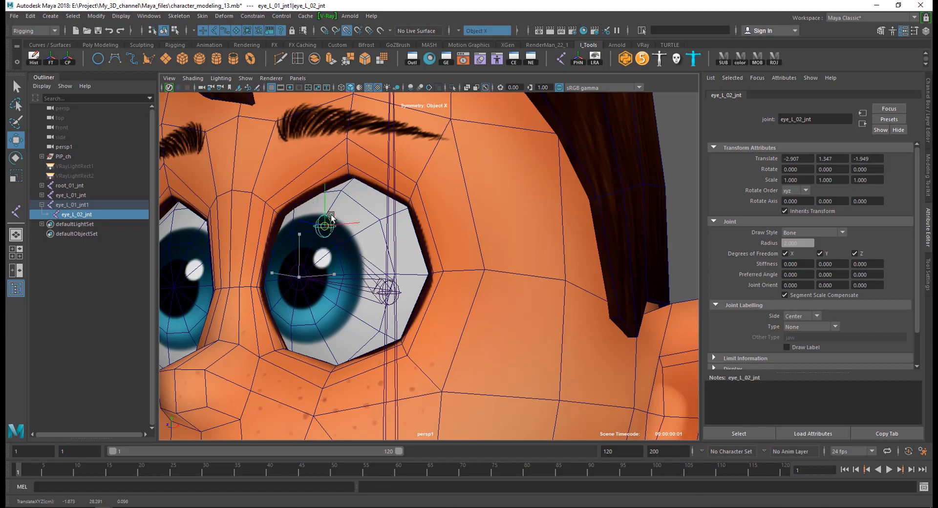
left_click_drag(324, 220, 320, 265)
left_click(227, 248)
left_click(405, 265)
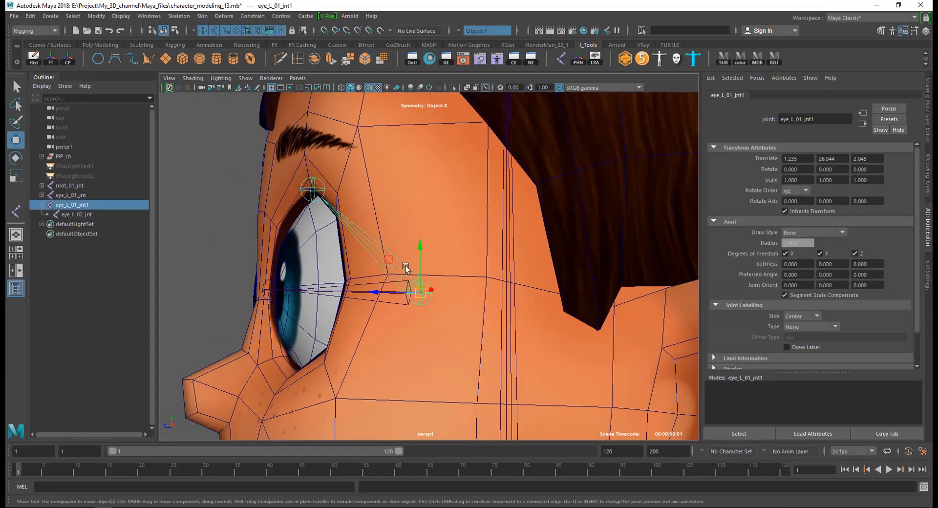
key("e")
left_click_drag(406, 266, 439, 303, "alt")
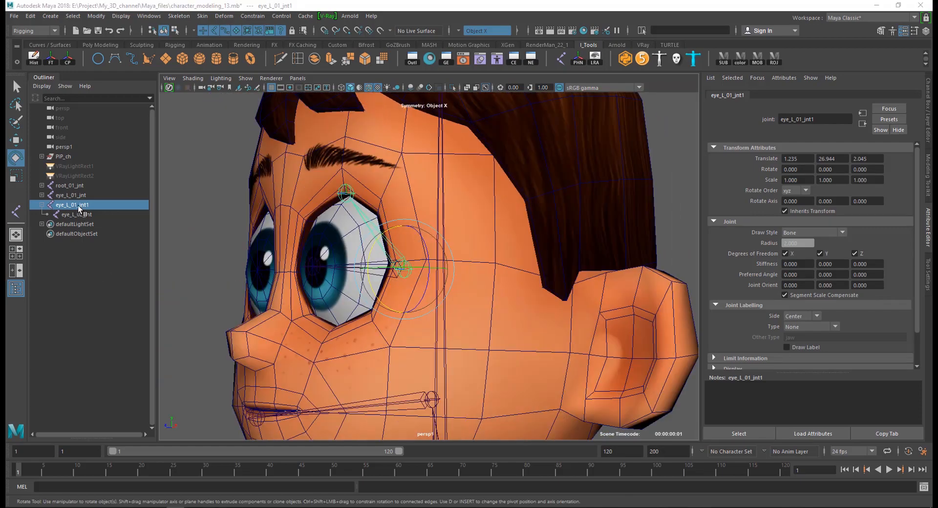
Step: Rename the duplicated chain's parent joint as eyelid_upper_L_01_jnt1
double_click(73, 205)
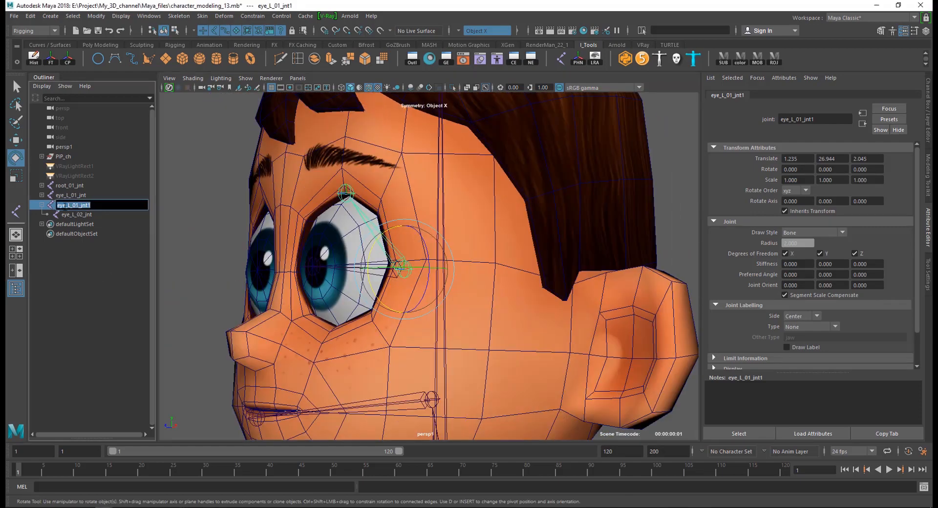
left_click(64, 206)
type("lid_upper_")
left_click(87, 268)
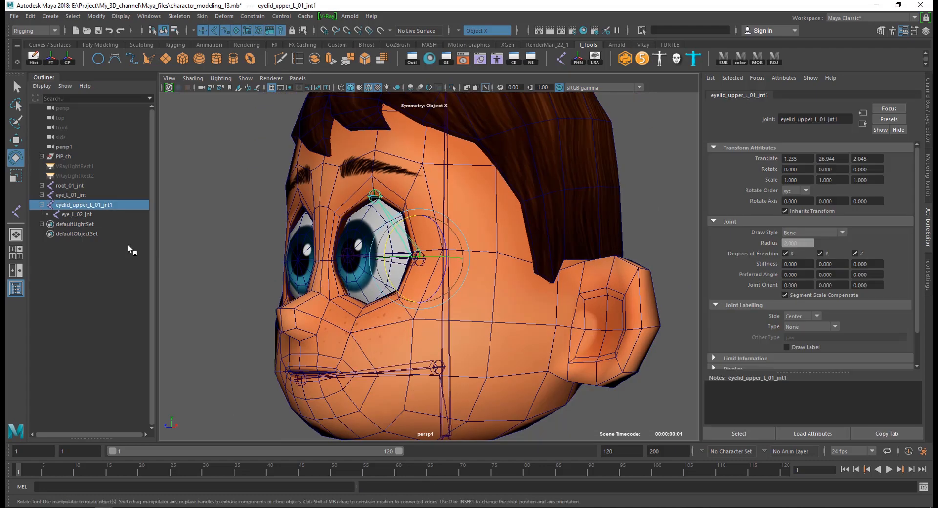
Step: Copy the upper eyelid parent joint's name to its child joint and change it to eyelid_upper_L_02_jnt1
double_click(88, 206)
key("ctrl+c")
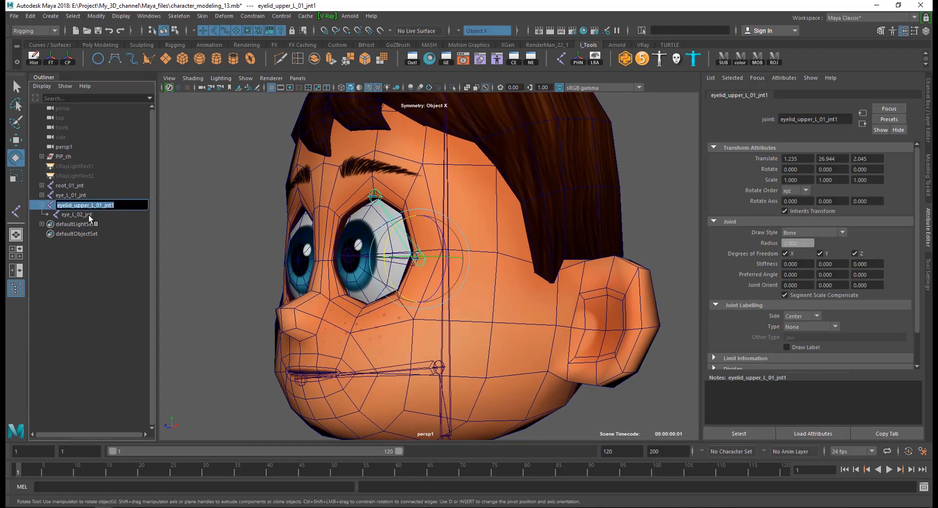
double_click(89, 215)
key("ctrl+v")
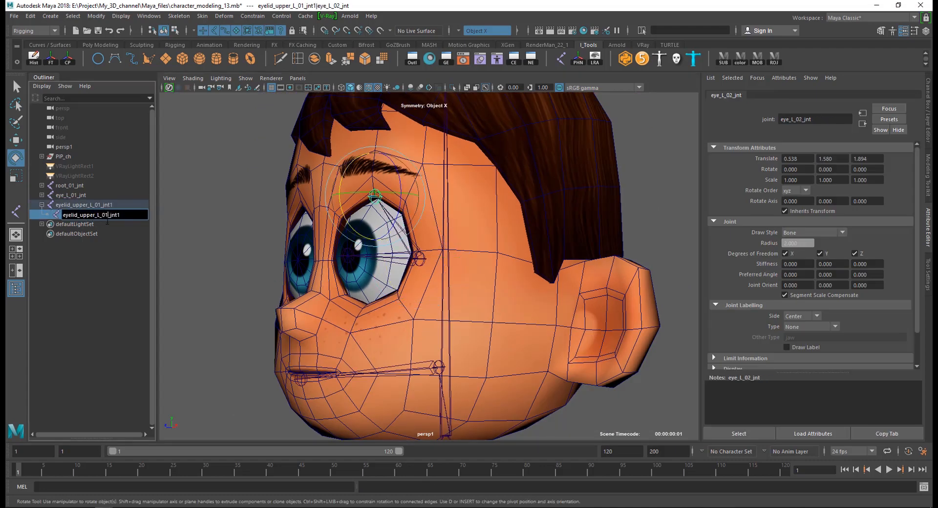
key("shift+Left")
type("2")
left_click(81, 265)
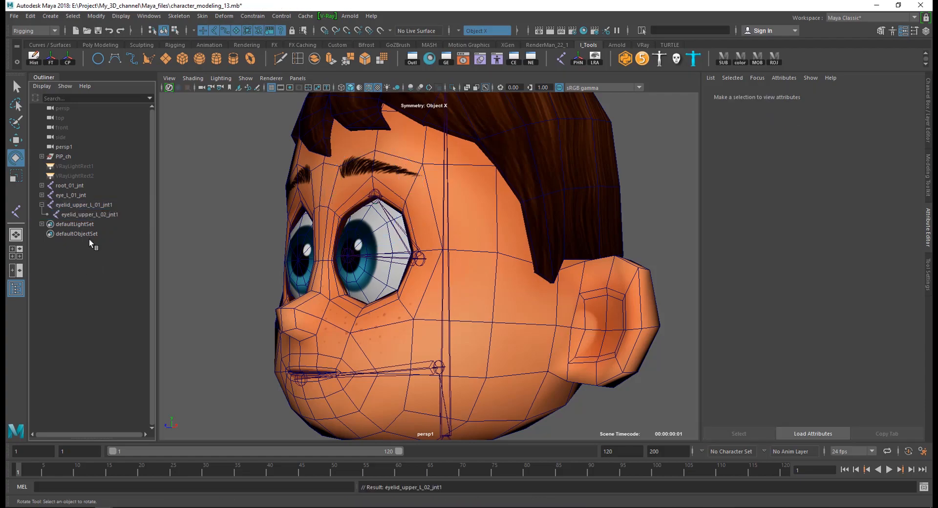
Step: Duplicate the left upper eyelid joint chain
left_click(89, 204)
left_click_drag(464, 293, 373, 239, "alt")
key("ctrl+d")
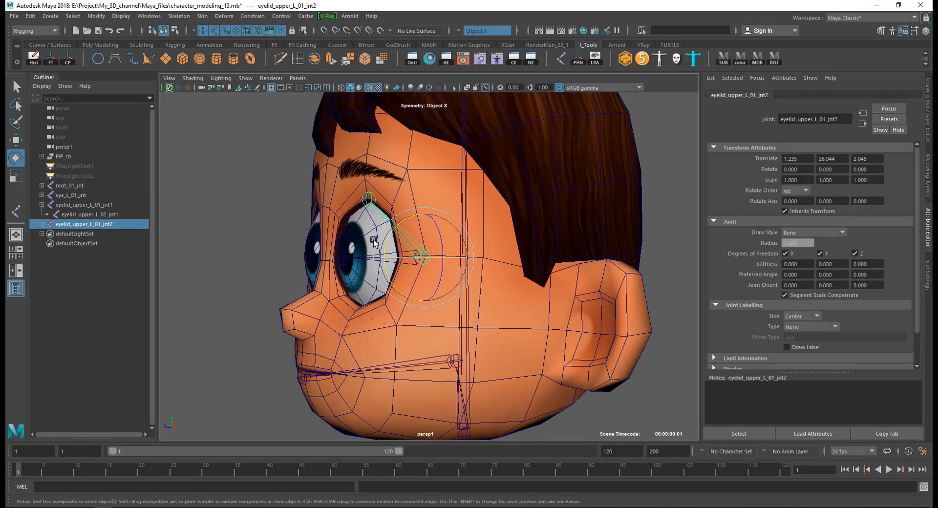
key("w")
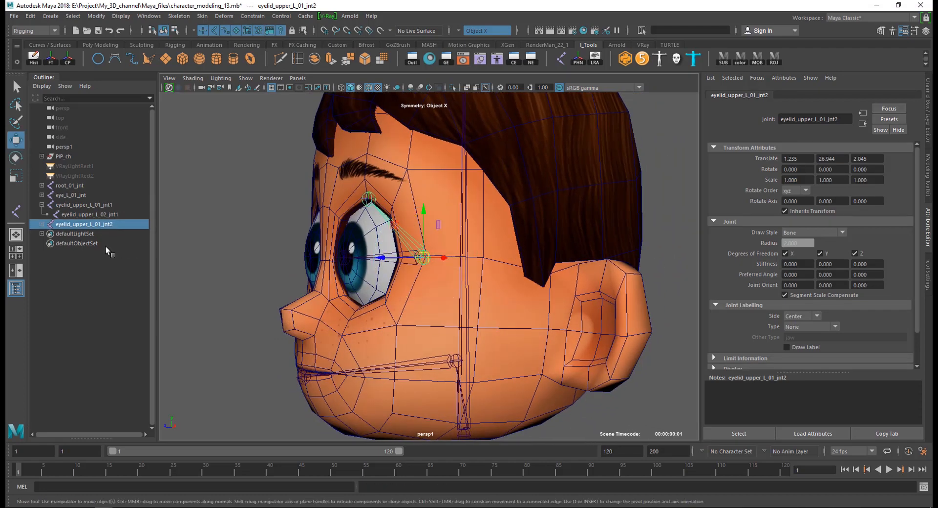
Step: Rename the parent joint of the duplicated eyelid chain as eyelid_lower_L_01_jnt2
left_click(42, 224)
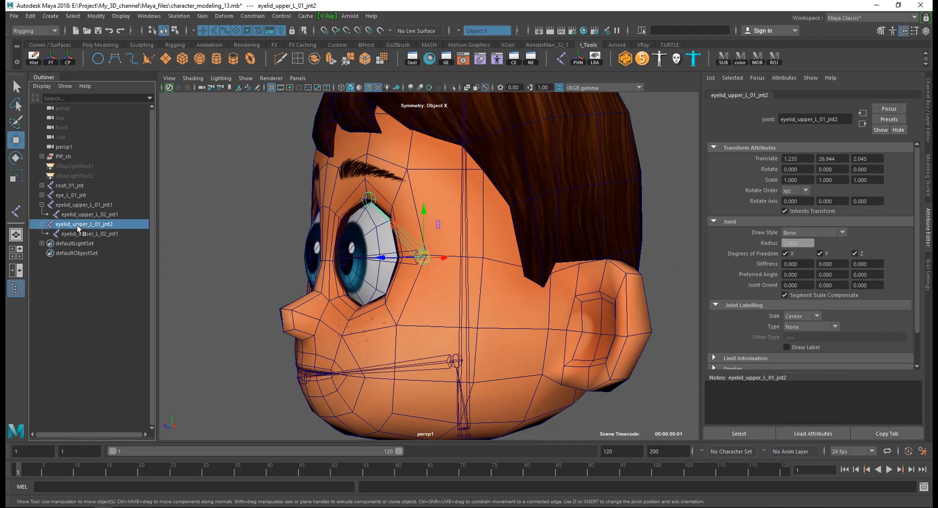
double_click(85, 224)
left_click_drag(89, 225, 74, 225)
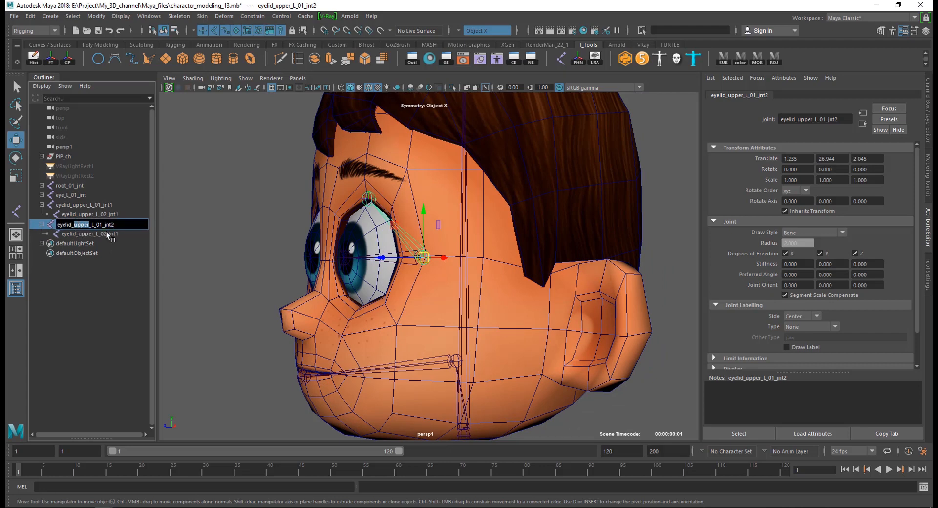
type("lower")
left_click_drag(74, 224, 88, 225)
Step: Rename the child joint of the lower eyelid chain as eyelid_lower_L_02_jnt1
left_click(90, 234)
double_click(94, 233)
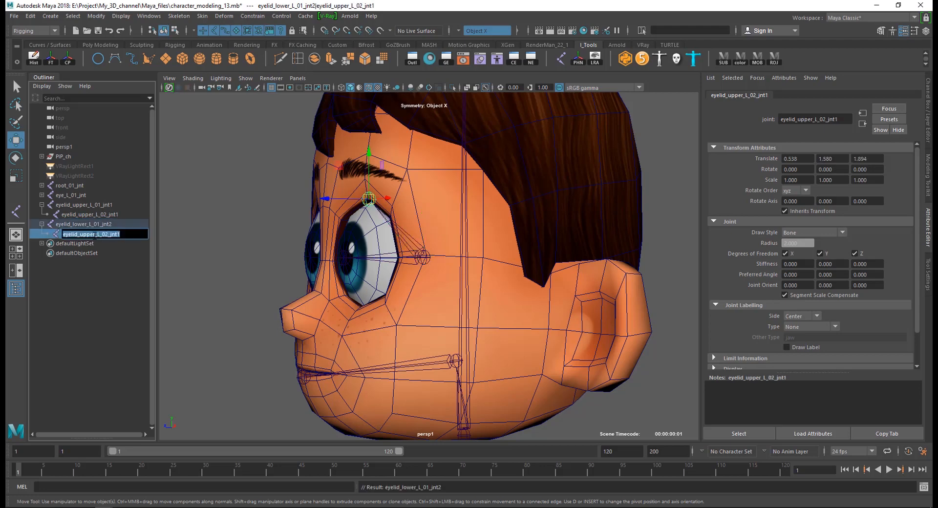
mouse_move(94, 234)
left_mouse_down()
mouse_move(79, 234)
mouse_move(85, 245)
left_mouse_up()
left_click(86, 273)
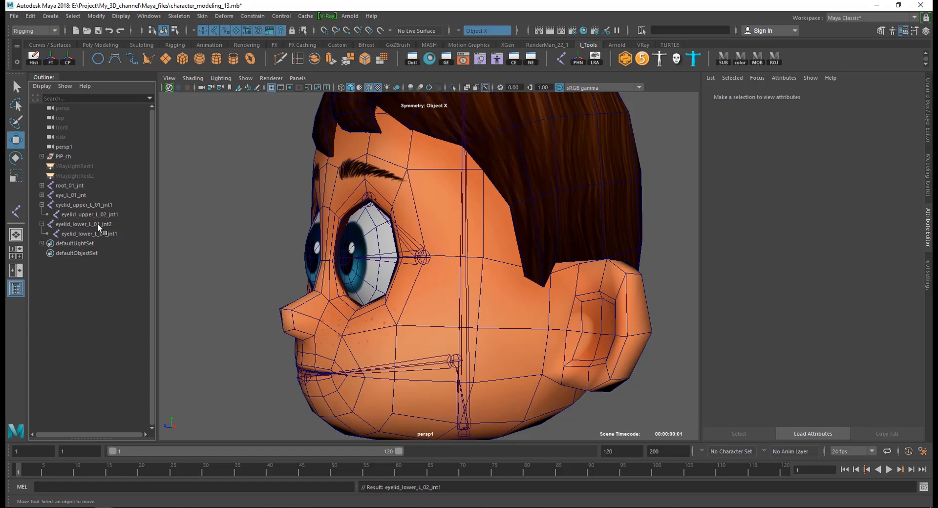
Step: Move the lower eyelid's child joint down to the left eye's lower lid edge, snapping it to a mesh vertex
left_click(76, 233)
scroll(329, 248, "up", 3)
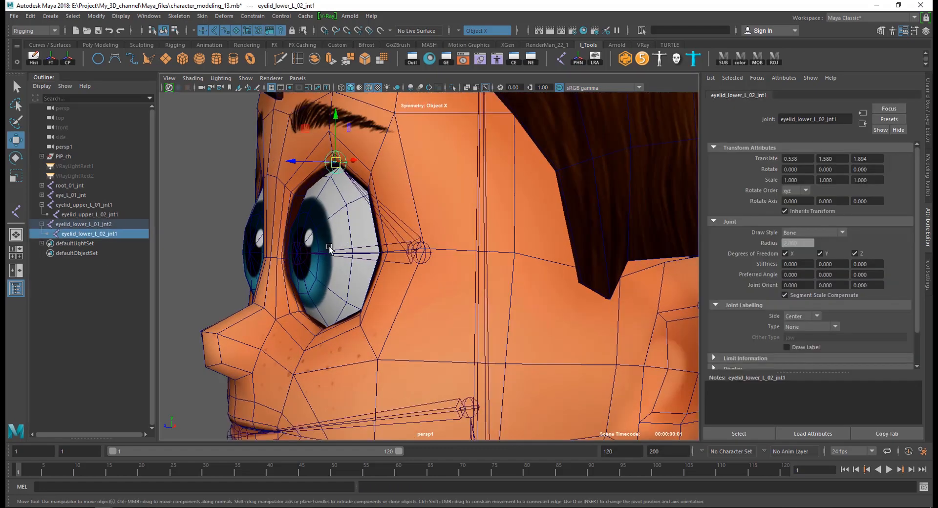
left_click_drag(328, 249, 342, 255, "alt")
scroll(347, 256, "up", 3)
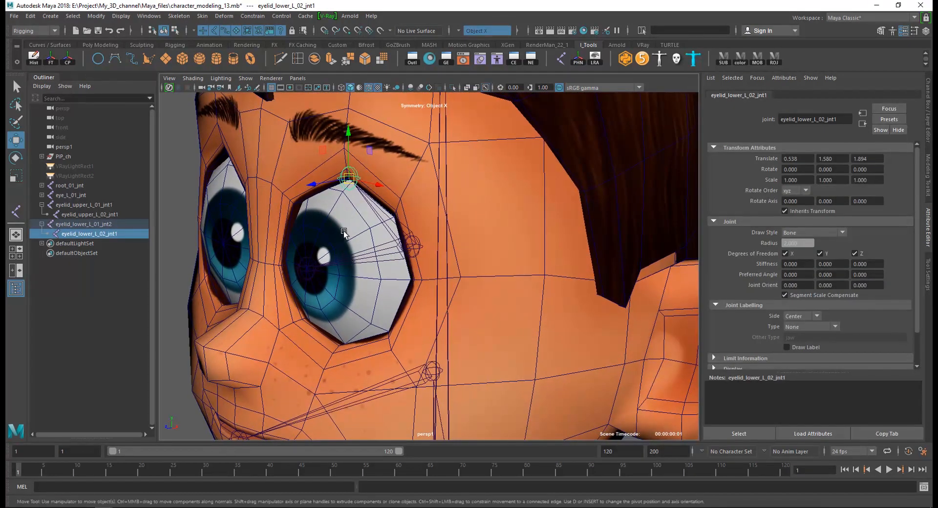
key("v")
left_click_drag(348, 181, 268, 345)
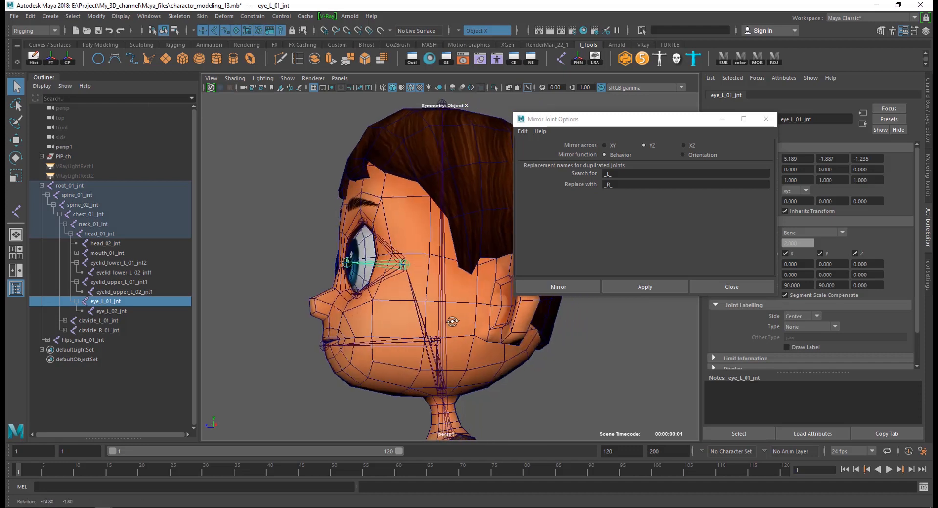
Step: Mirror the left eye and left upper eyelid joint chains across YZ with Behavior, replacing _L_ with _R_ in the names
left_click_drag(452, 322, 498, 324, "alt")
left_click(632, 286)
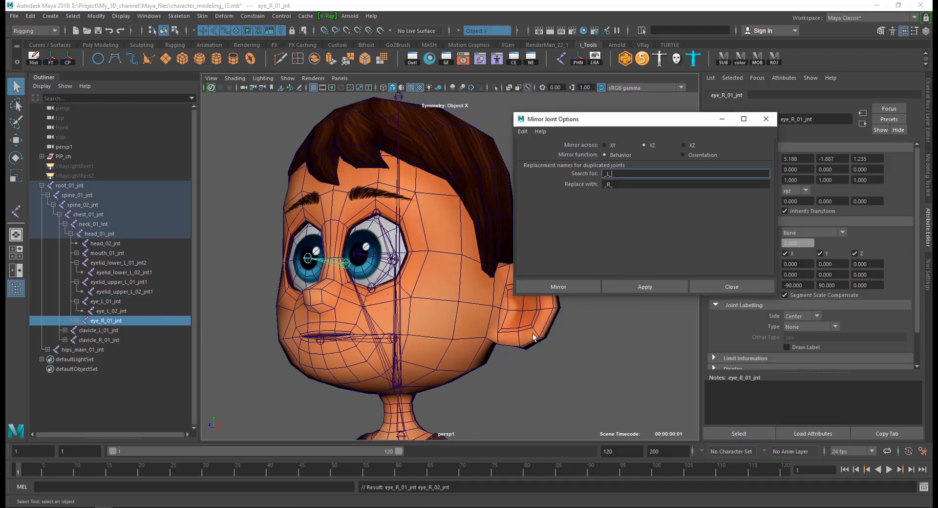
left_click(533, 333)
left_click(391, 243)
left_click(633, 286)
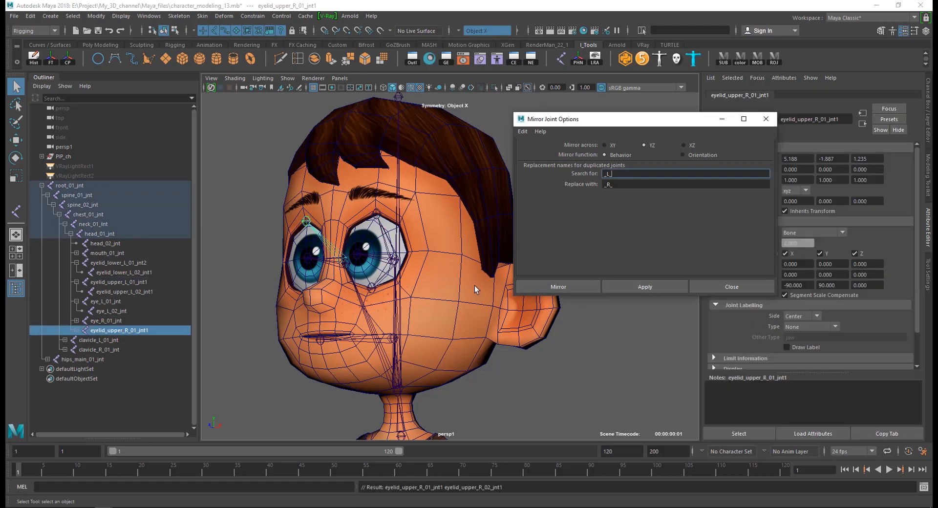
Step: Mirror the left lower eyelid joint chain across YZ to the right side, replacing _L_ with _R_
left_click(406, 284)
left_click(391, 278)
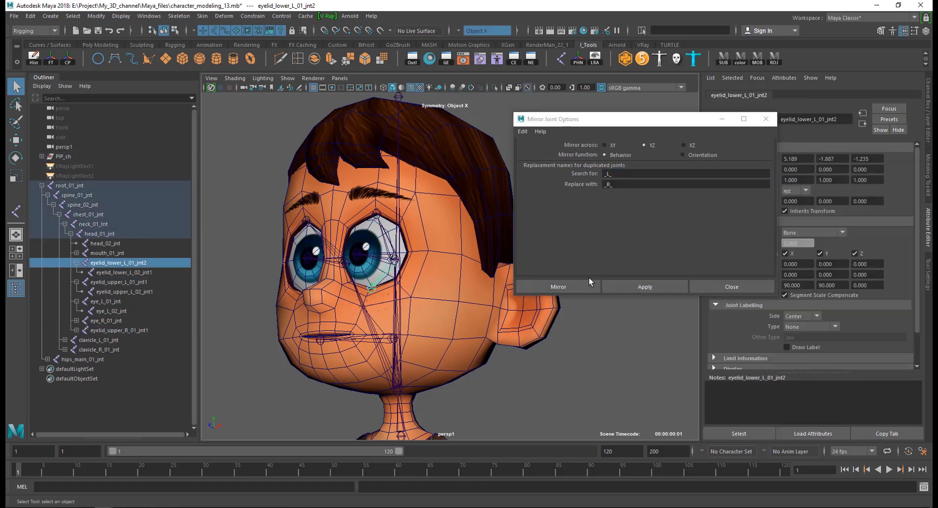
left_click(634, 287)
left_click(606, 336)
left_click_drag(468, 315, 369, 303, "alt")
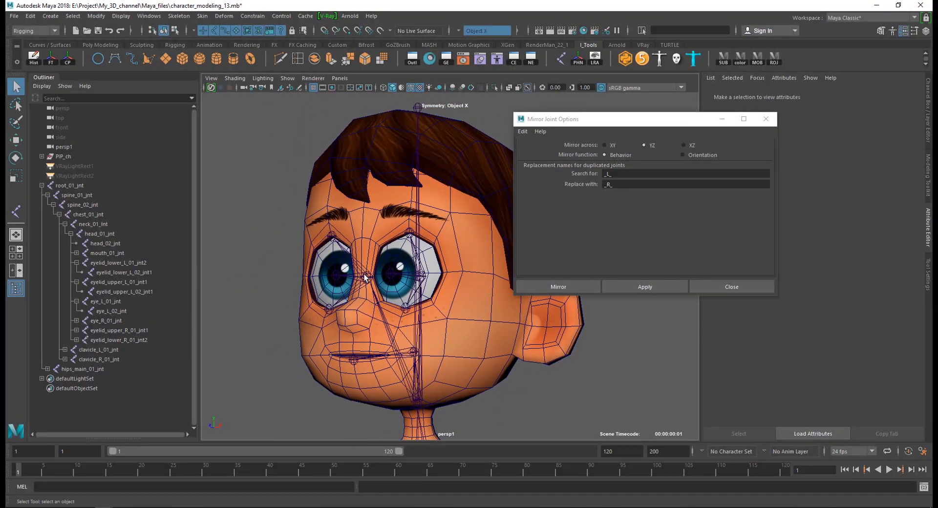
Step: Rename the right eyelid parent joints as eyelid_lower_R_01_jnt and eyelid_upper_R_01_jnt
left_click(365, 277)
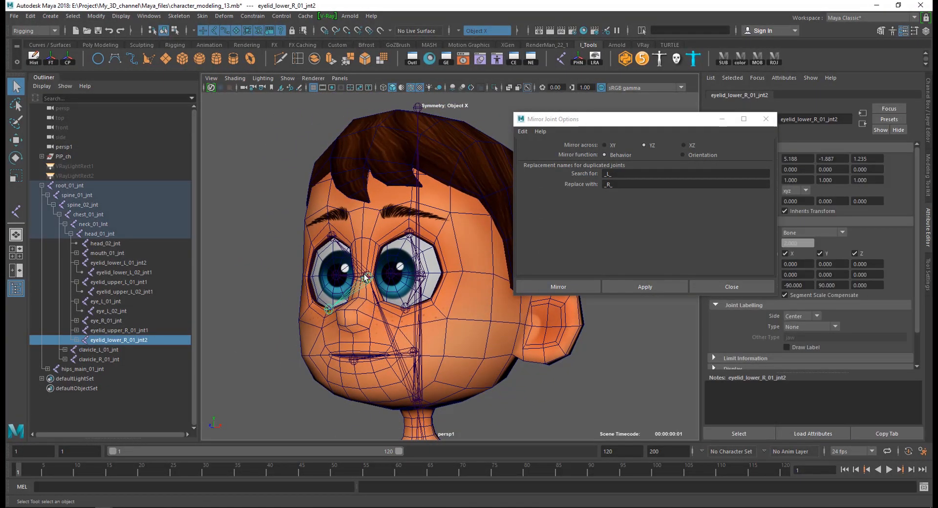
double_click(142, 339)
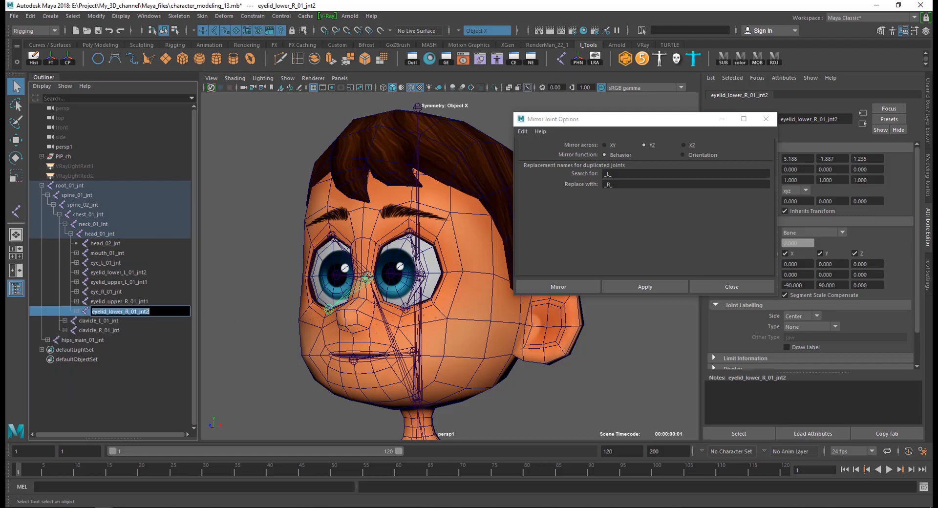
left_click(149, 311)
key("Return")
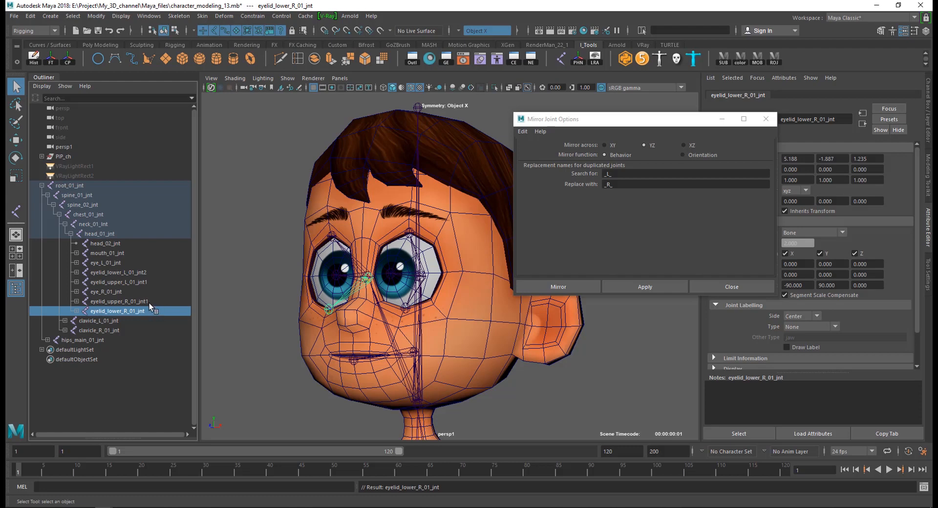
double_click(149, 303)
key("BackSpace")
key("Return")
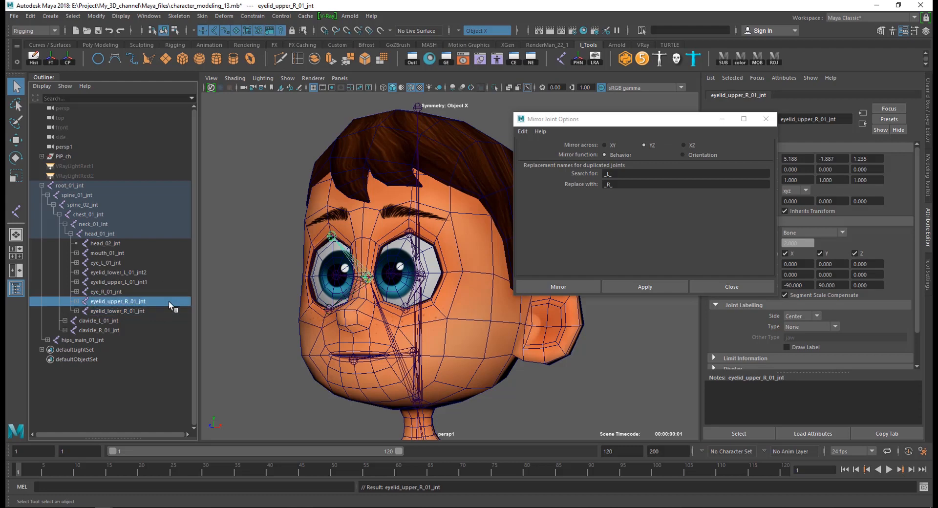
Step: Rename the left eyelid parent joints as eyelid_upper_L_01_jnt and eyelid_lower_L_01_jnt
double_click(145, 284)
key("BackSpace")
key("Return")
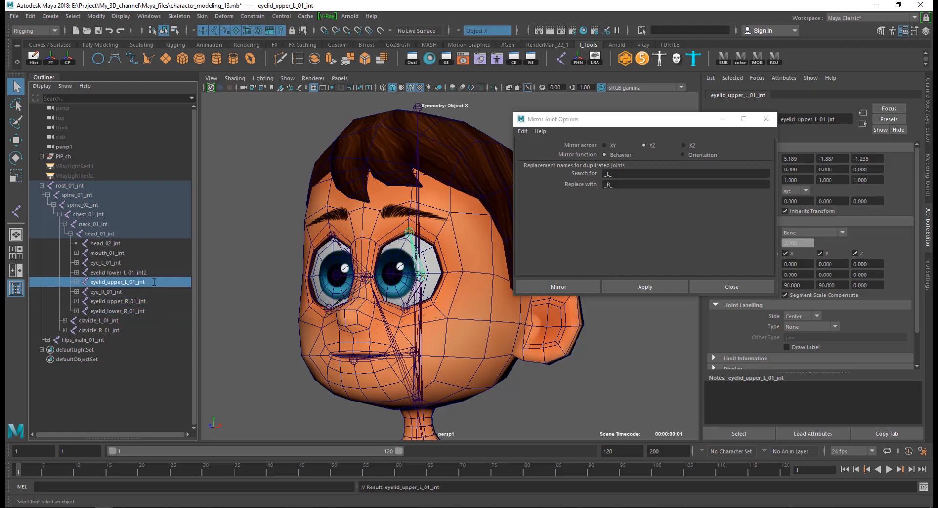
double_click(140, 272)
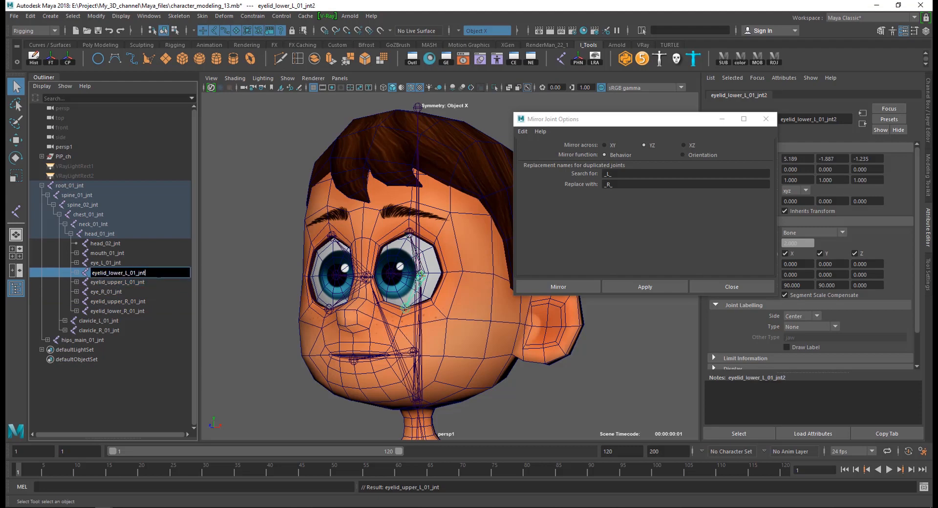
key("Return")
Step: Rename the left eyelid child joints as eyelid_lower_L_02_jnt and eyelid_upper_L_02_jnt
left_click(76, 272)
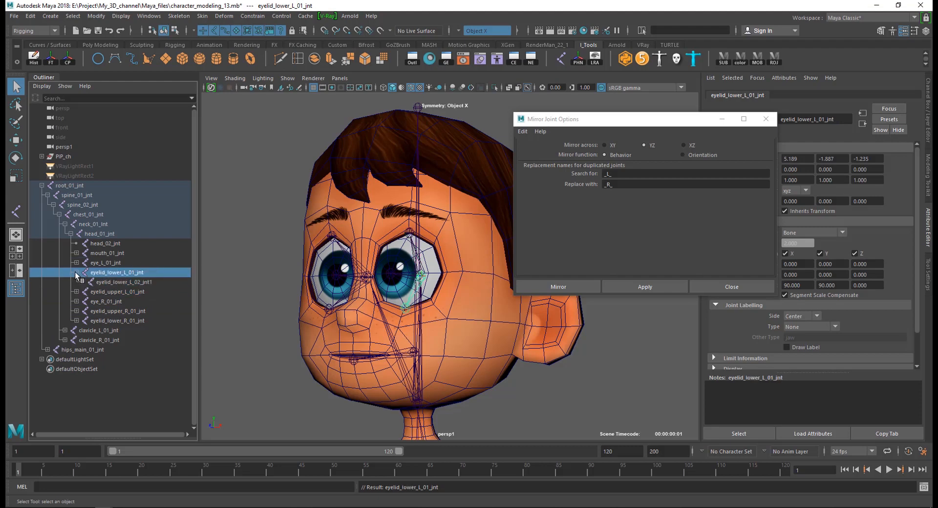
double_click(150, 283)
key("Right")
key("BackSpace")
key("Return")
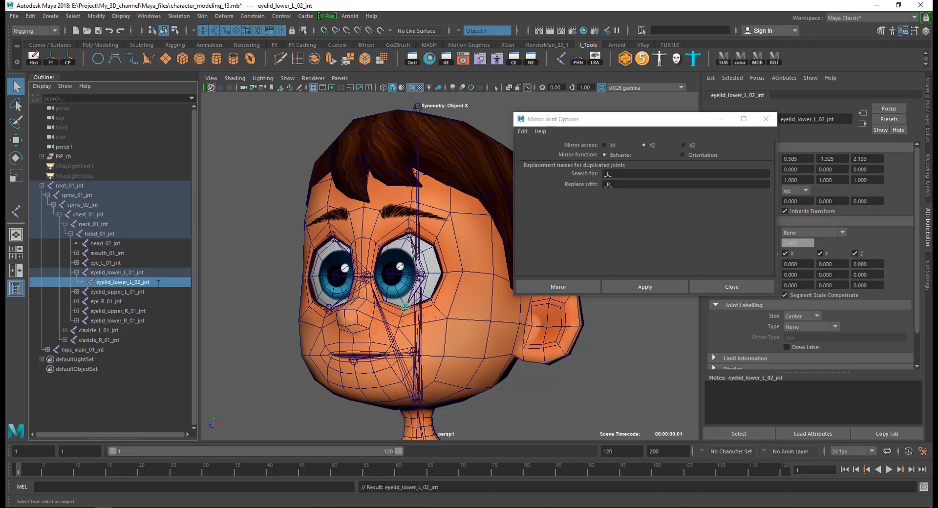
left_click(76, 291)
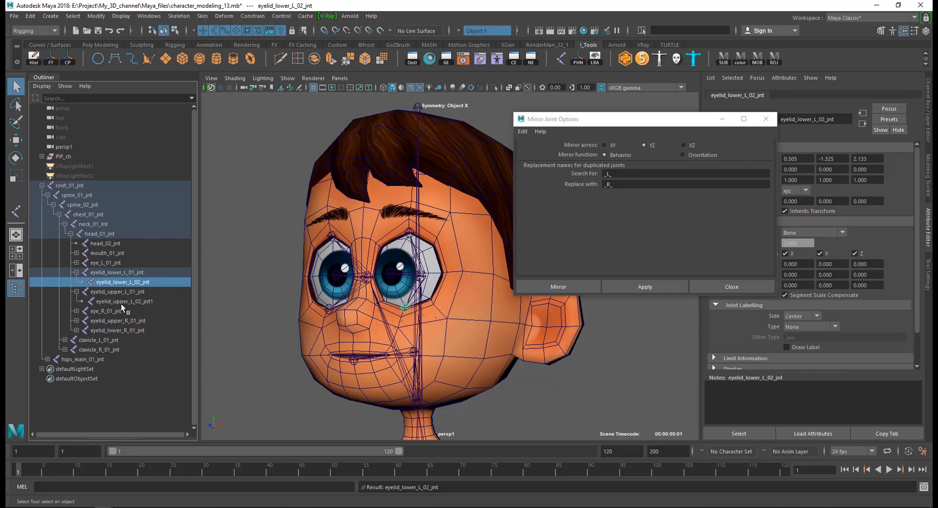
double_click(118, 302)
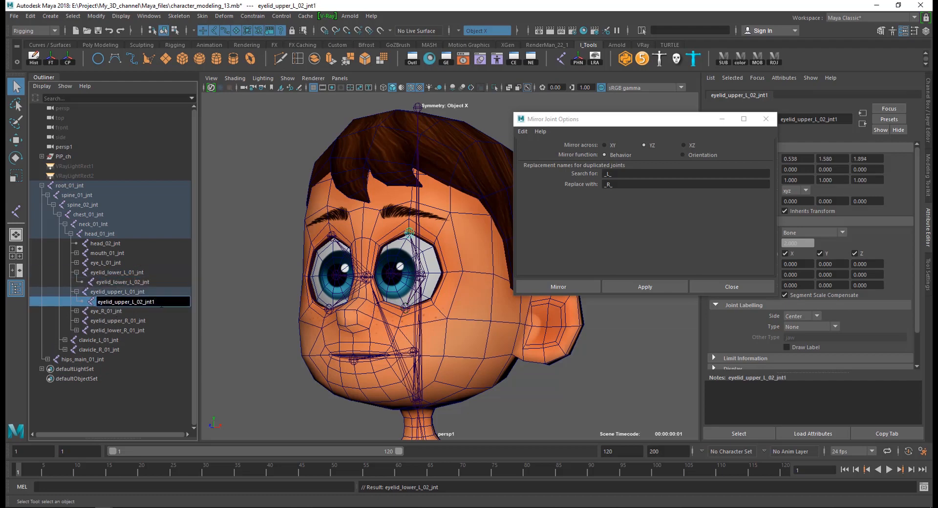
key("BackSpace")
key("Return")
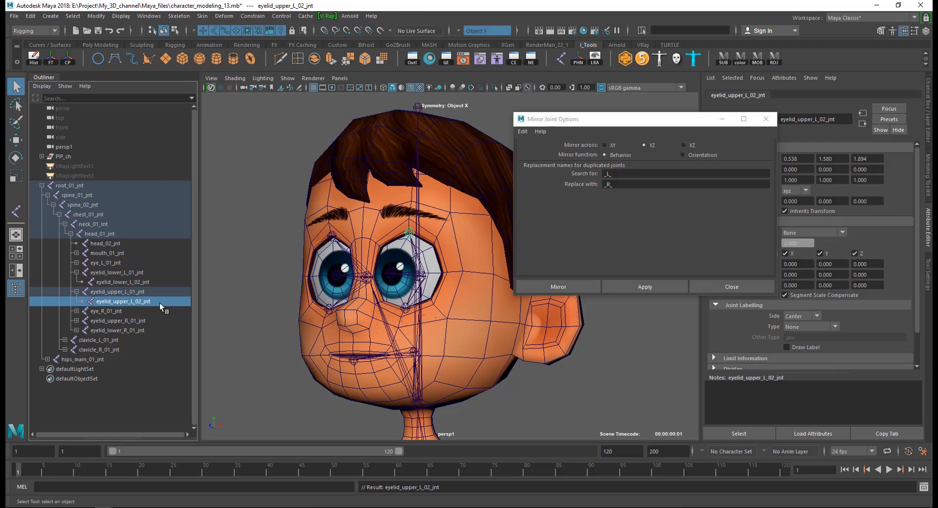
Step: Rename the right eyelid child joints as eyelid_upper_R_02_jnt and eyelid_lower_R_02_jnt
left_click(76, 320)
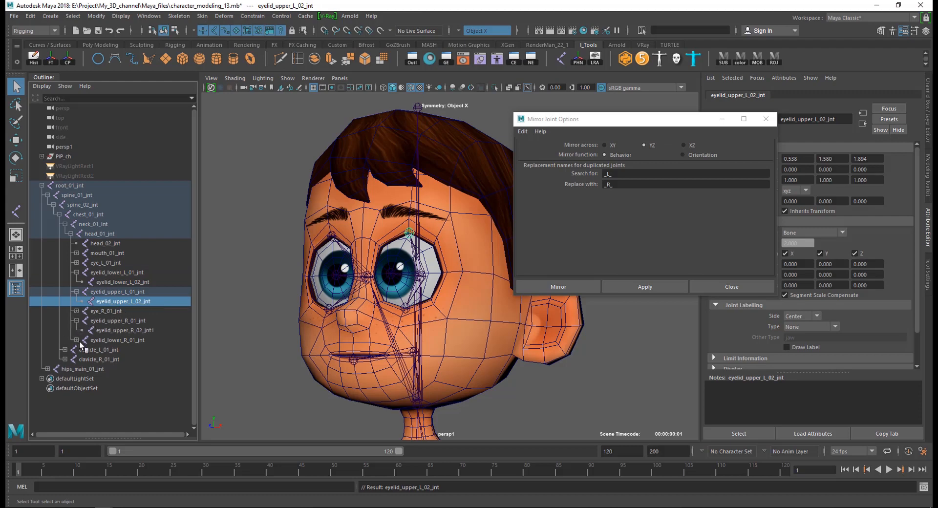
left_click(76, 340)
double_click(122, 330)
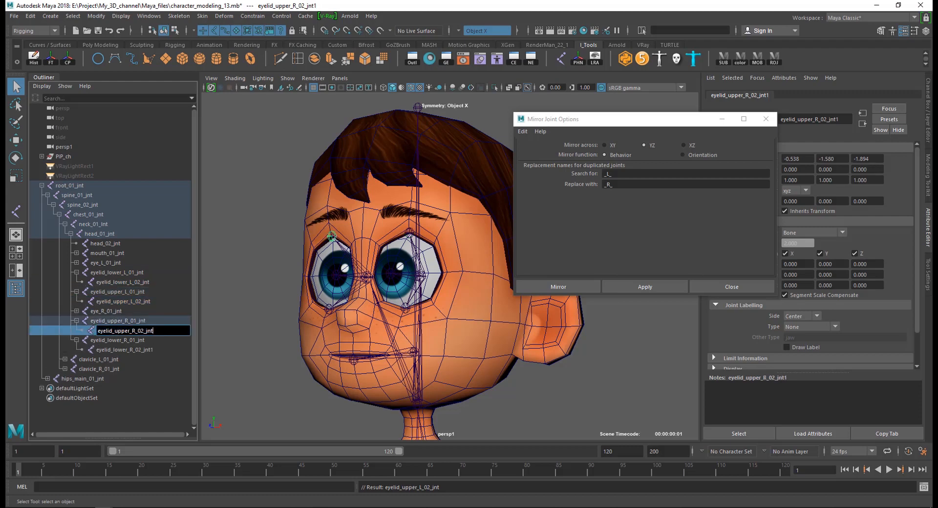
double_click(151, 349)
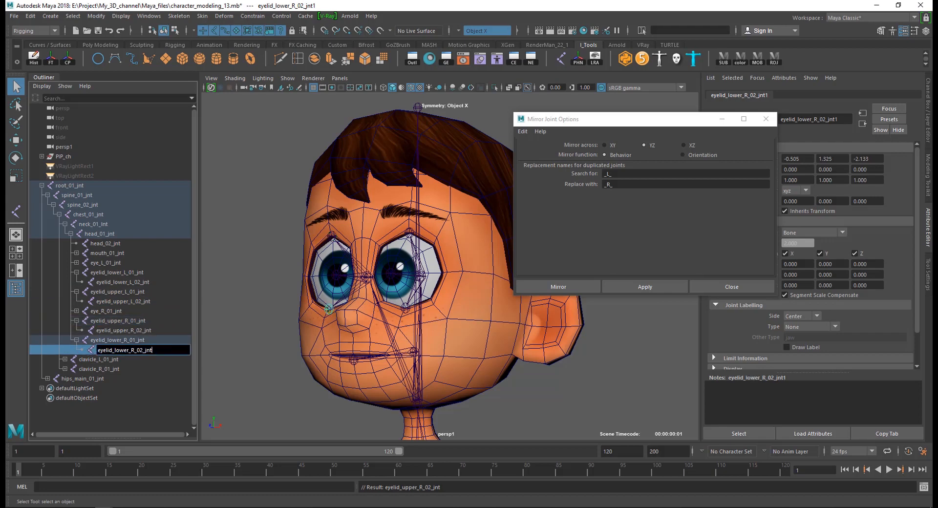
key("Return")
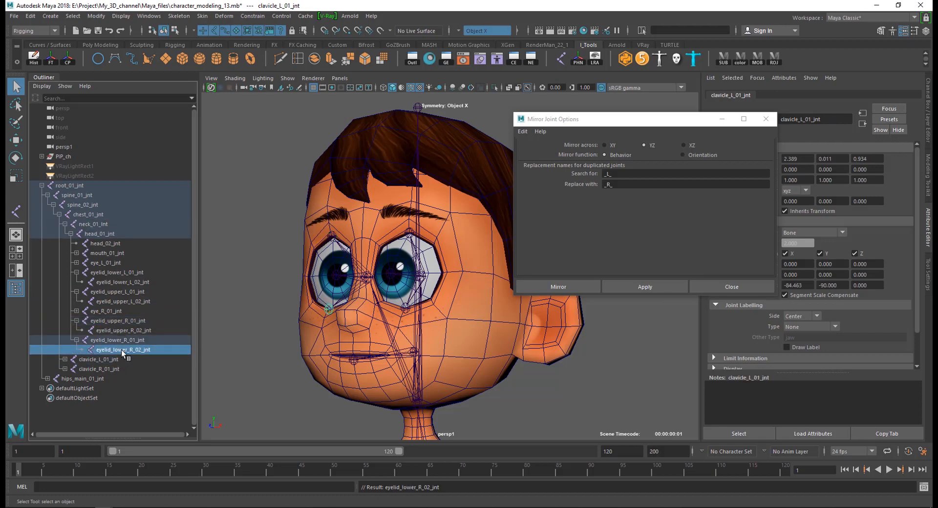
Step: Collapse the four eyelid joint chains in the hierarchy and clear the selection
left_click(127, 341)
left_click(139, 330)
left_click(135, 323)
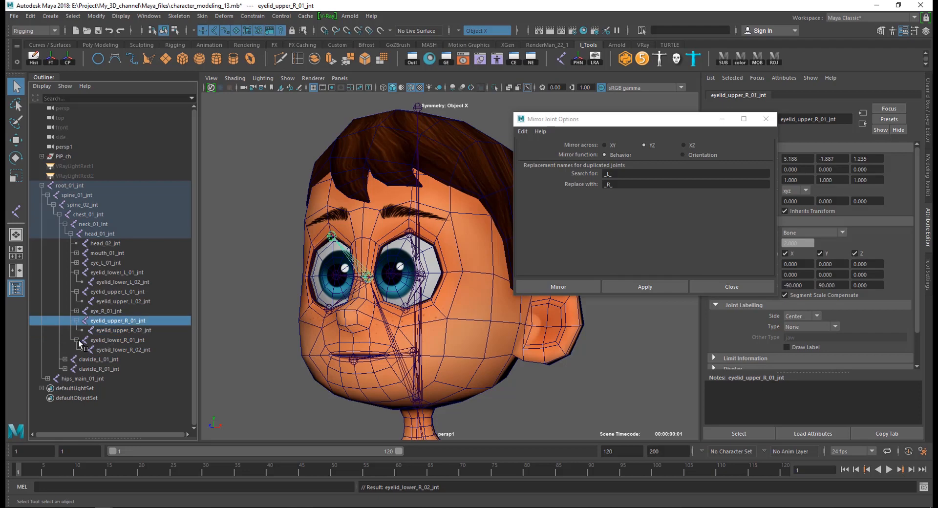
left_click(77, 340)
left_click(76, 320)
left_click(76, 291)
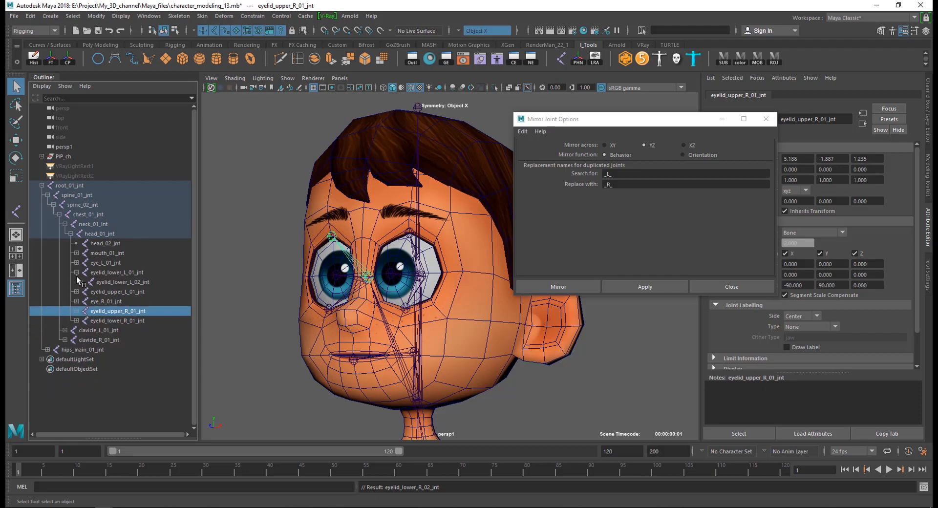
left_click(76, 272)
left_click(239, 280)
Step: Select the pip_tongue mesh and isolate it in the perspective view
key("f")
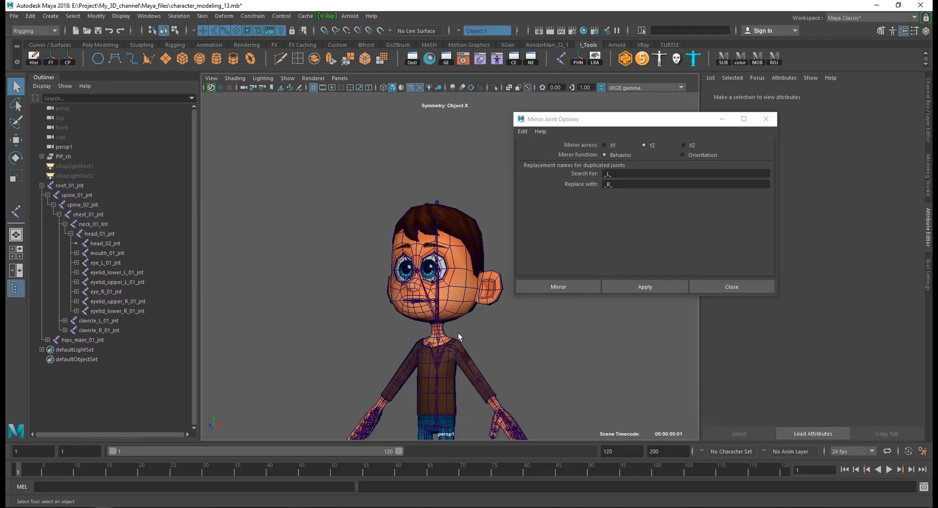
left_click(470, 234)
left_click(494, 87)
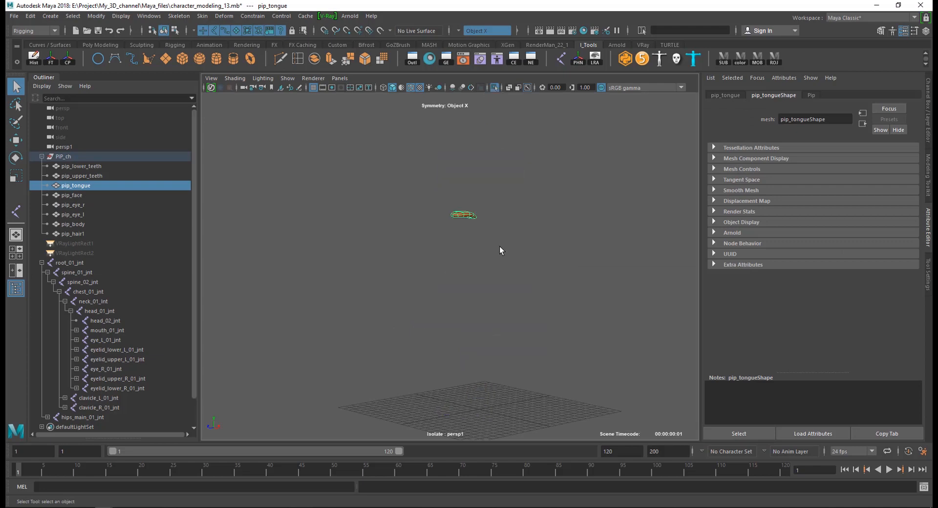
key("f")
left_click(490, 310)
left_click(478, 257)
mouse_move(467, 323)
left_mouse_down("alt")
mouse_move(434, 329)
mouse_move(463, 331)
left_mouse_up("alt")
Step: Switch to the side view, isolate the tongue mesh there and deselect it
key("space")
key("space")
scroll(529, 372, "down", 8)
scroll(514, 362, "up", 4)
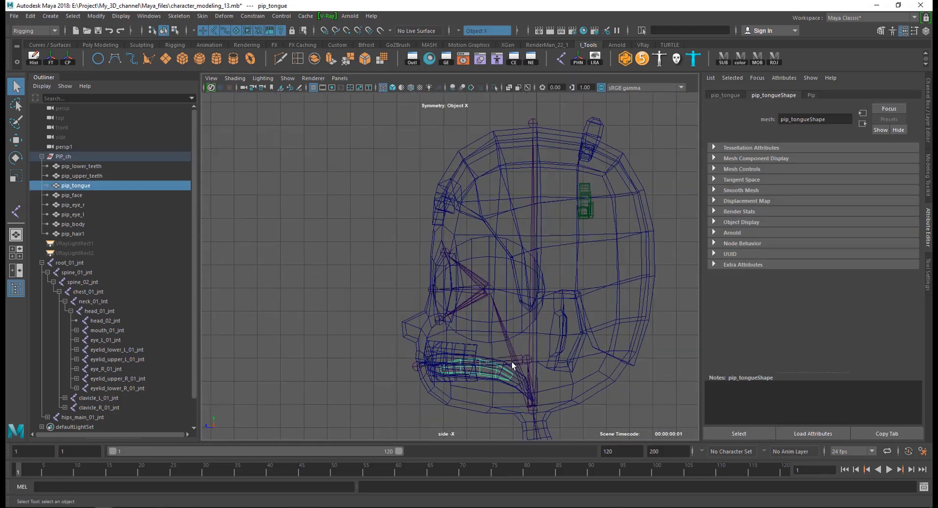
middle_click_drag(512, 361, 486, 243, "alt")
scroll(486, 243, "up", 5)
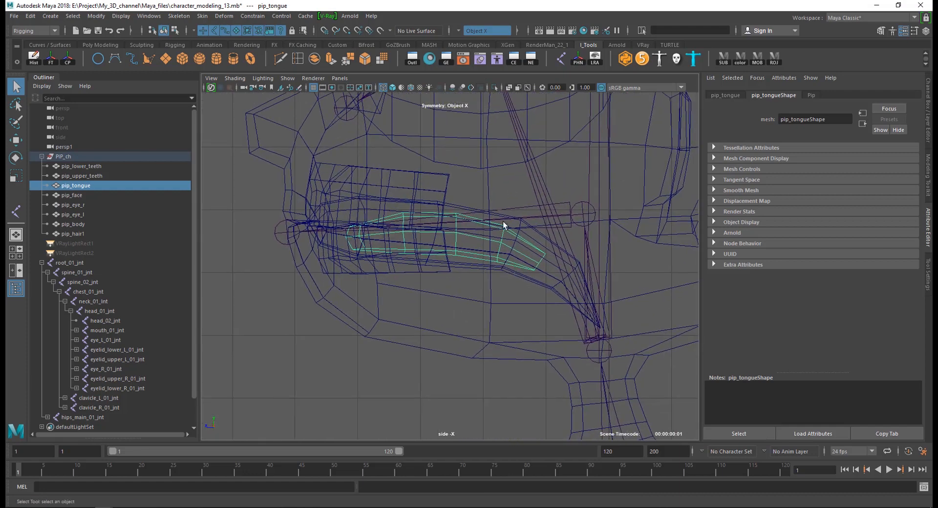
scroll(503, 221, "up", 1)
left_click(512, 281)
left_click(539, 266)
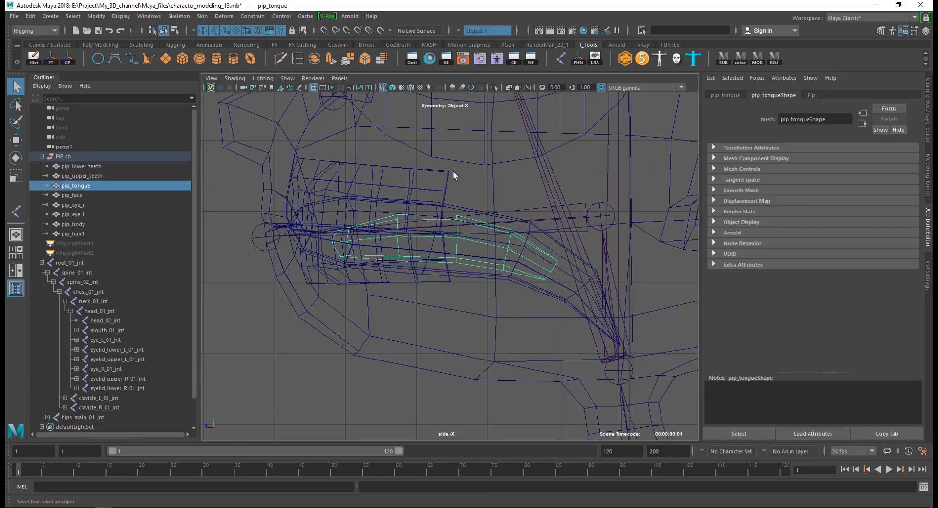
left_click(492, 83)
left_click(514, 208)
scroll(432, 246, "up", 1)
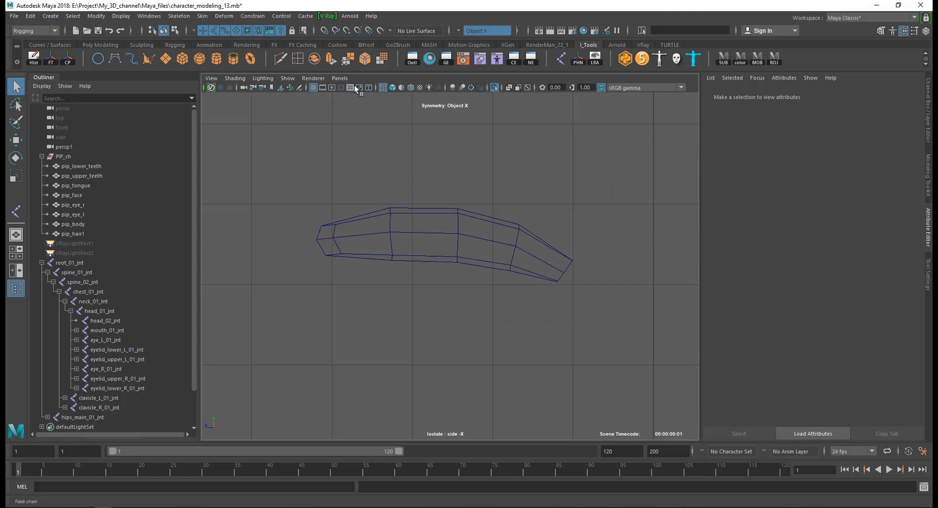
Step: Draw a four-joint chain through the tongue mesh from its back end to its tip and deselect it
left_click(560, 59)
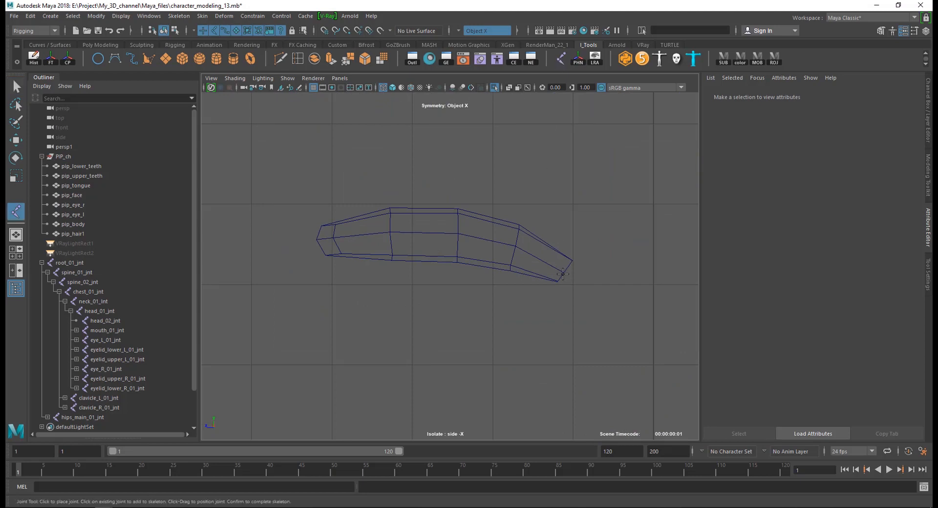
left_click(564, 272)
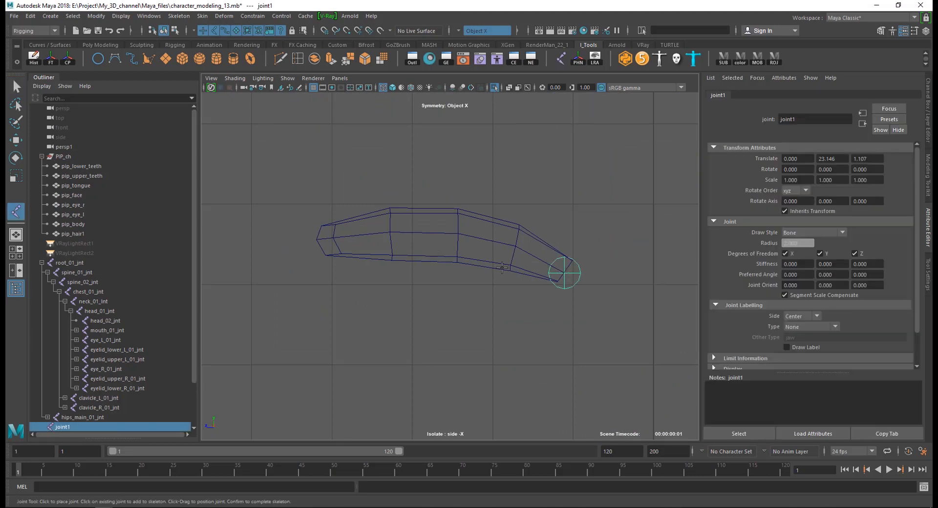
left_click(458, 233)
left_click(390, 232)
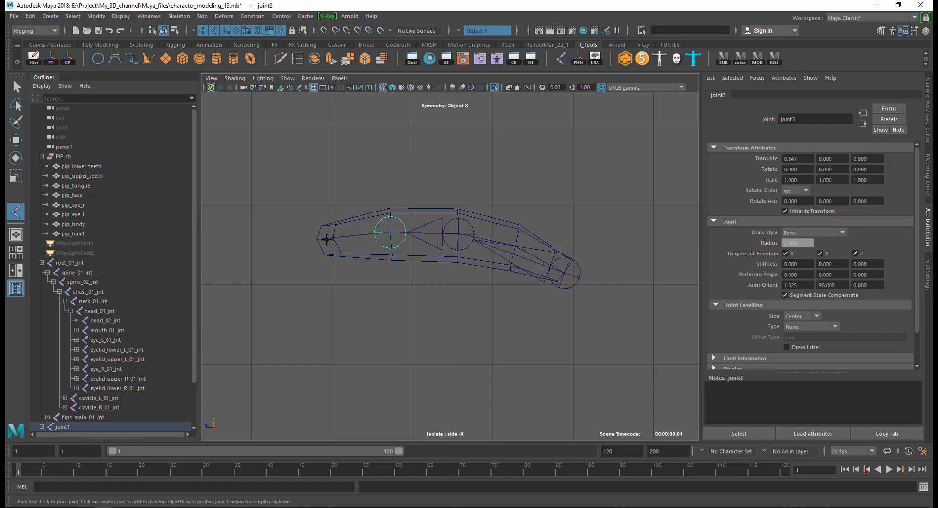
left_click_drag(311, 235, 316, 239)
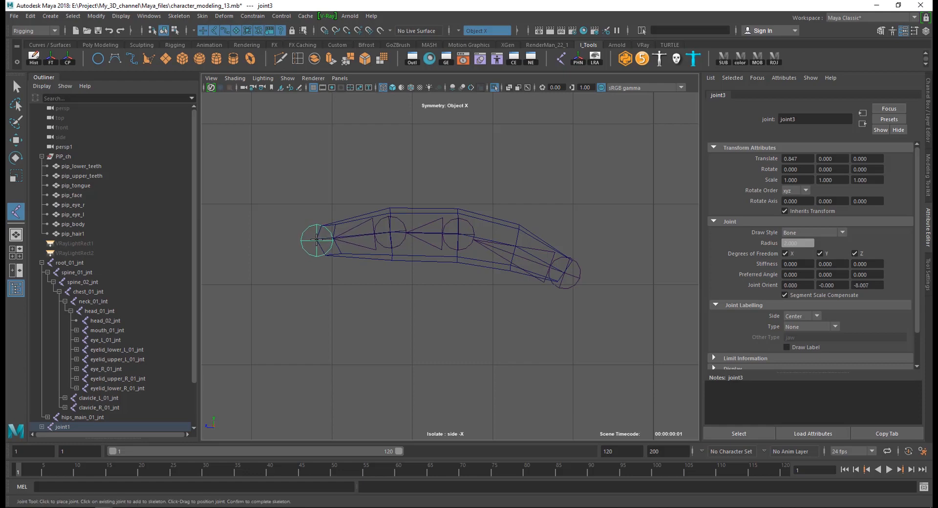
key("Return")
key("w")
left_click(398, 294)
Step: Return to the perspective view and rename the root joint of the new tongue chain as tongue_01_jnt
key("space")
key("space")
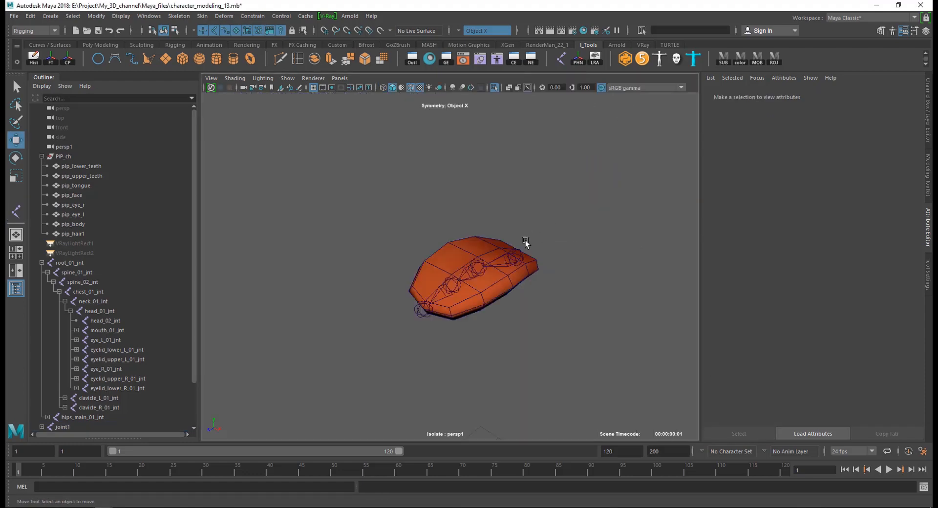
left_click_drag(526, 240, 574, 279, "alt")
left_click_drag(457, 275, 431, 303, "alt")
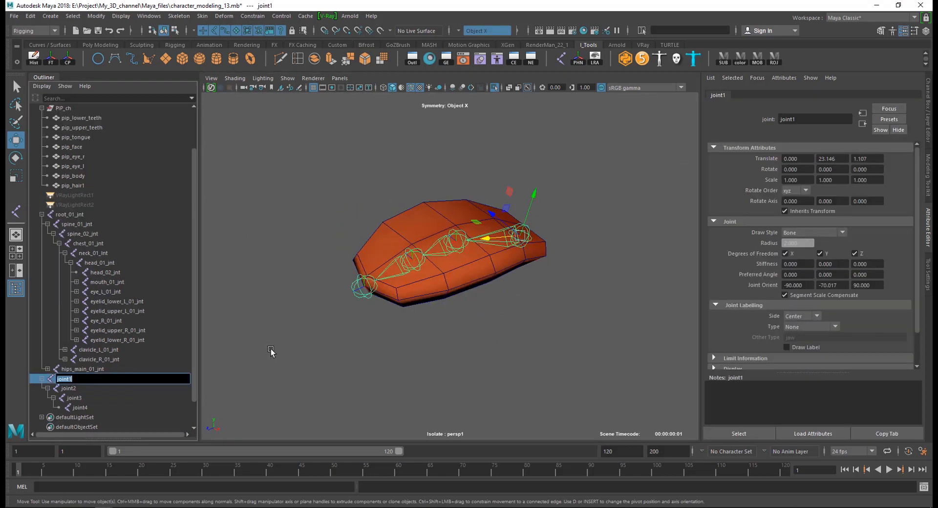
type("tongue_01_jnt")
key("Return")
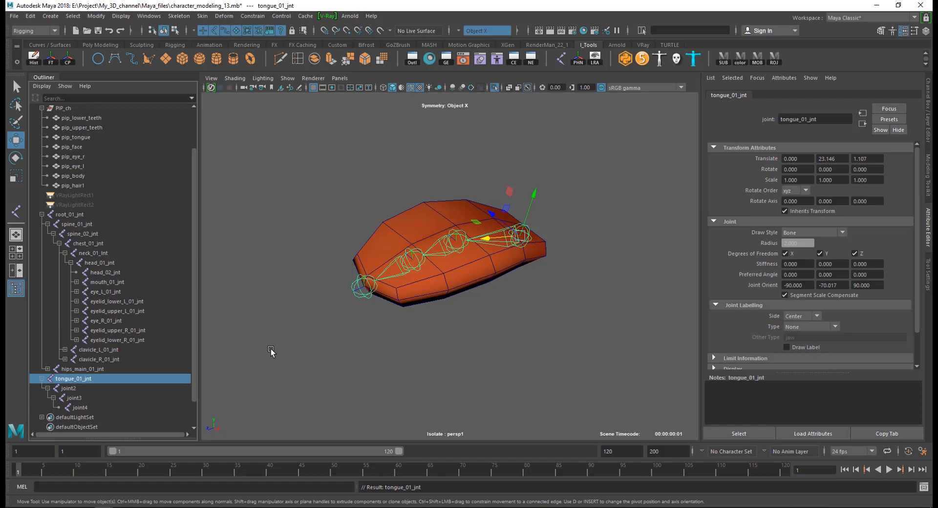
Step: Rename the second tongue joint as tongue_02_jnt, reusing the copied name of the first joint
double_click(84, 378)
key("ctrl+c")
double_click(74, 360)
key("ctrl+v")
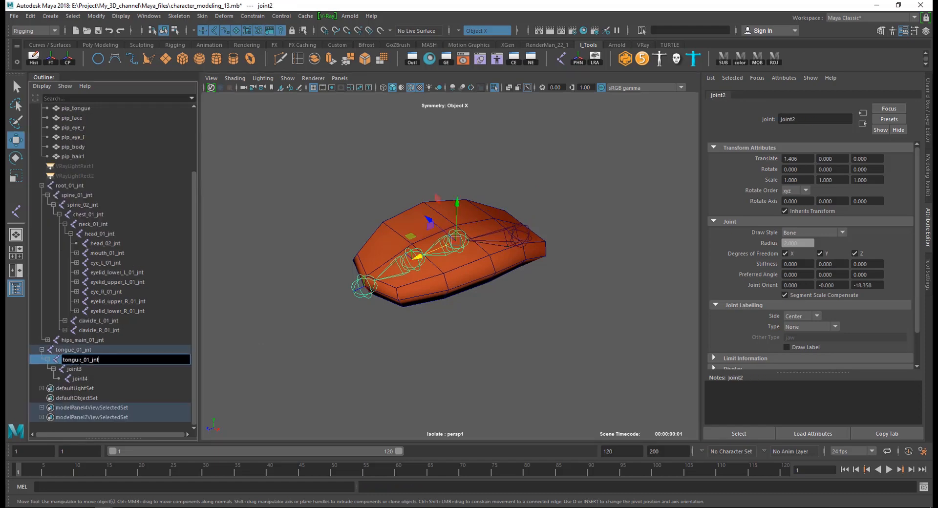
left_click(88, 360)
key("BackSpace")
type("2")
key("Return")
Step: Rename the last two tongue joints as tongue_03_jnt and tongue_04_jnt
double_click(76, 369)
key("ctrl+v")
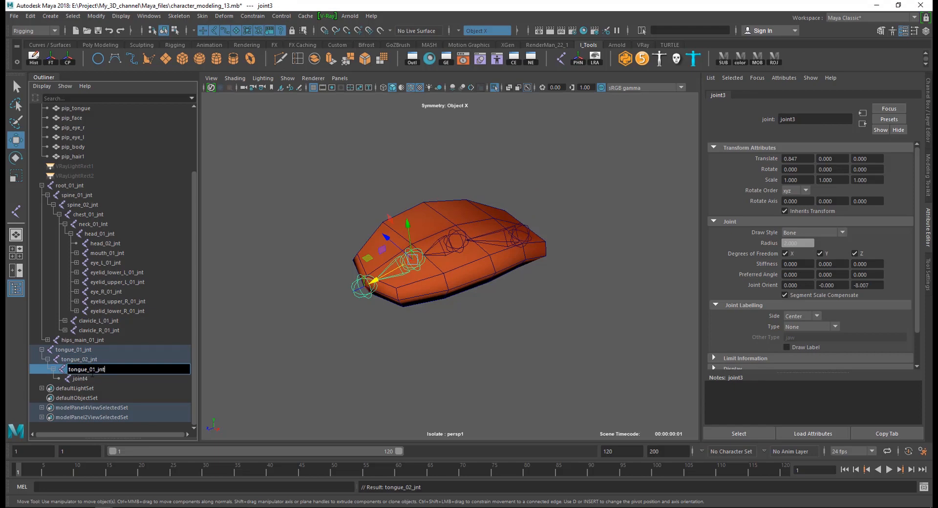
key("BackSpace")
type("3")
key("Return")
double_click(81, 379)
key("ctrl+v")
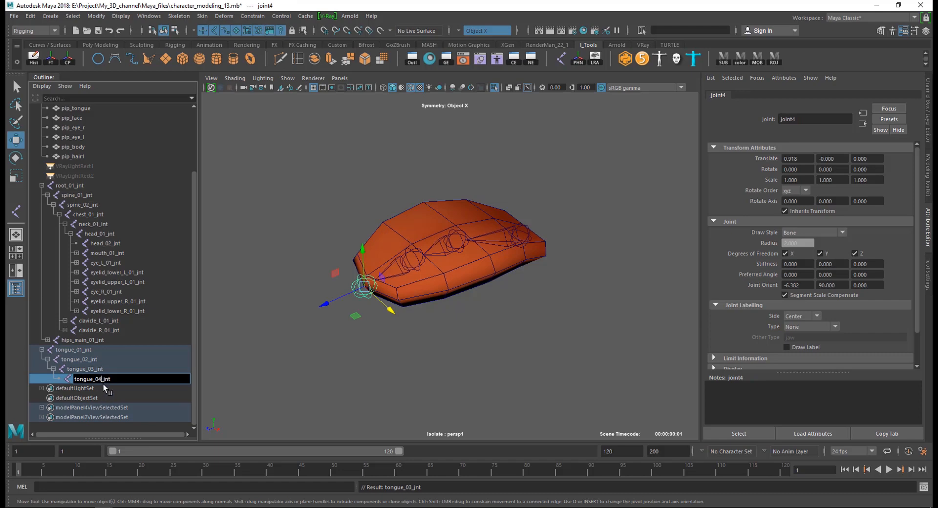
key("Return")
Step: Show the whole character again, parent tongue_01_jnt to mouth_01_jnt and clear the selection
left_click(89, 351)
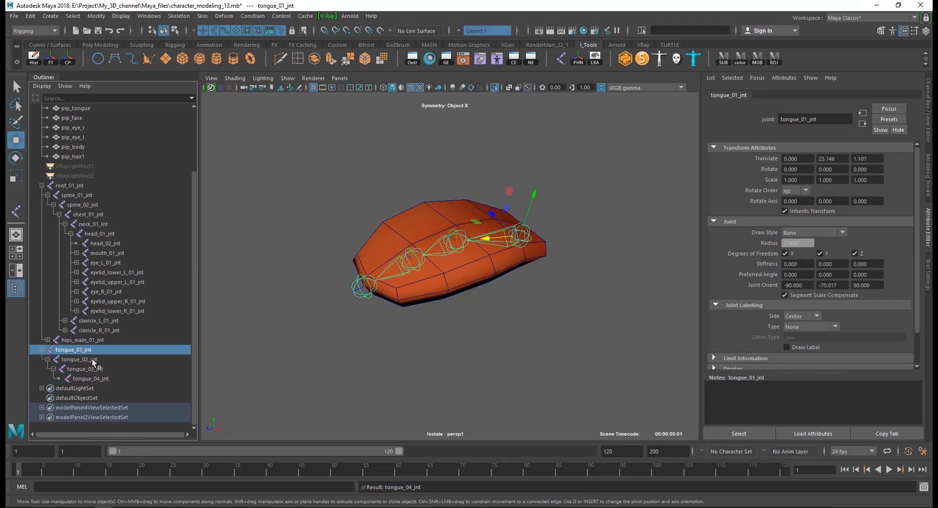
left_click(93, 360)
left_click(98, 378)
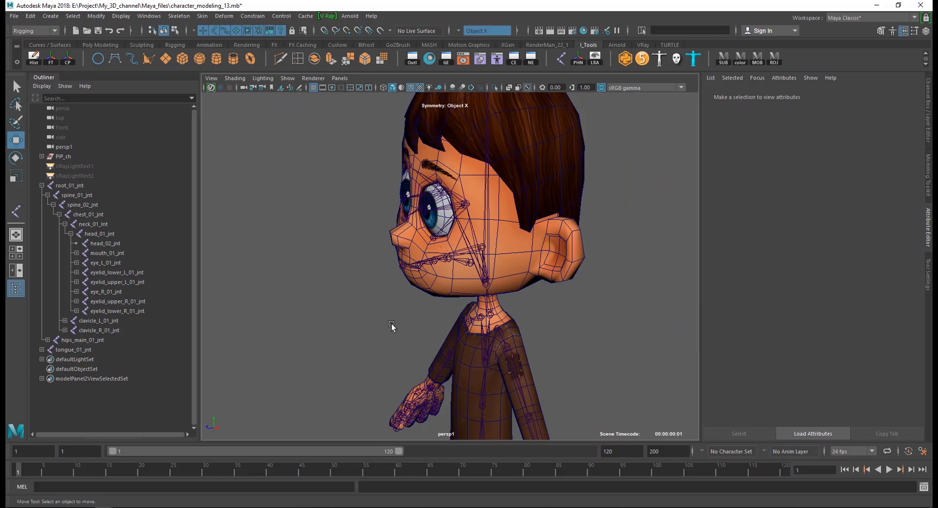
scroll(392, 327, "up", 10)
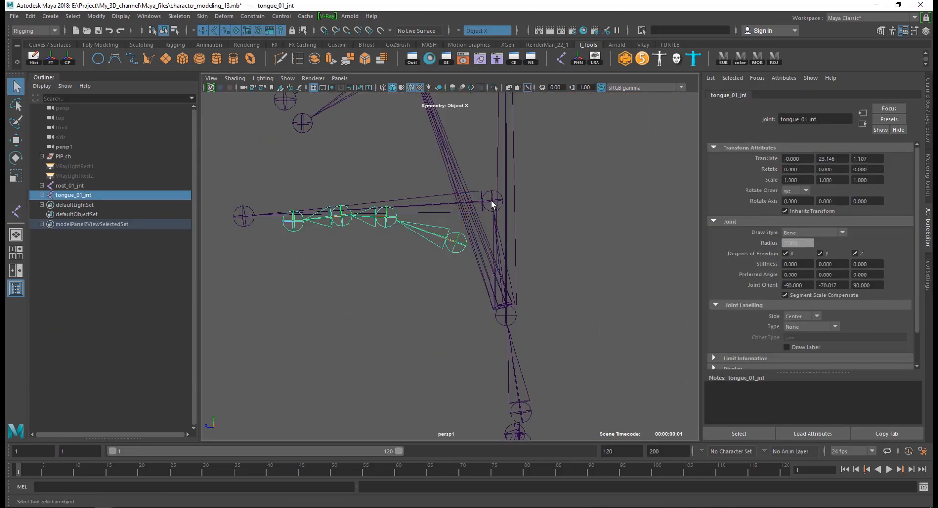
left_click(491, 200, "shift")
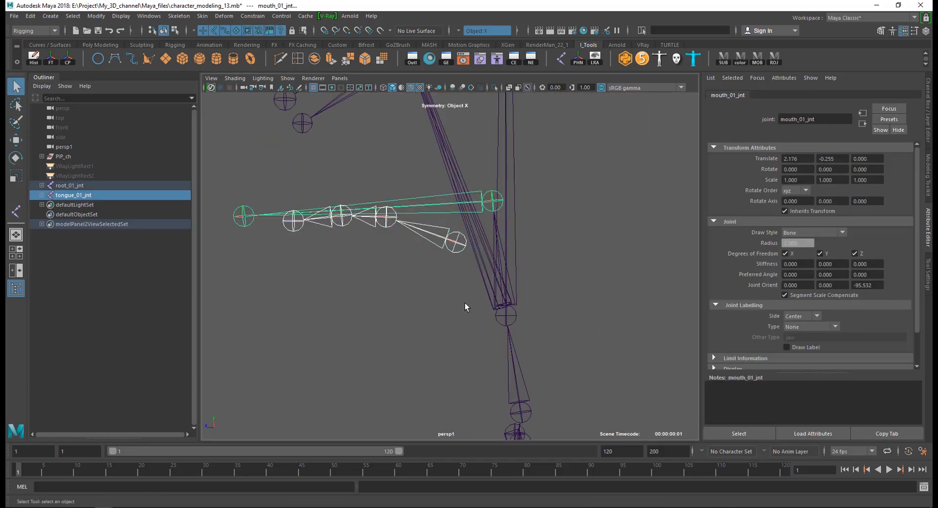
key("p")
left_click(434, 319)
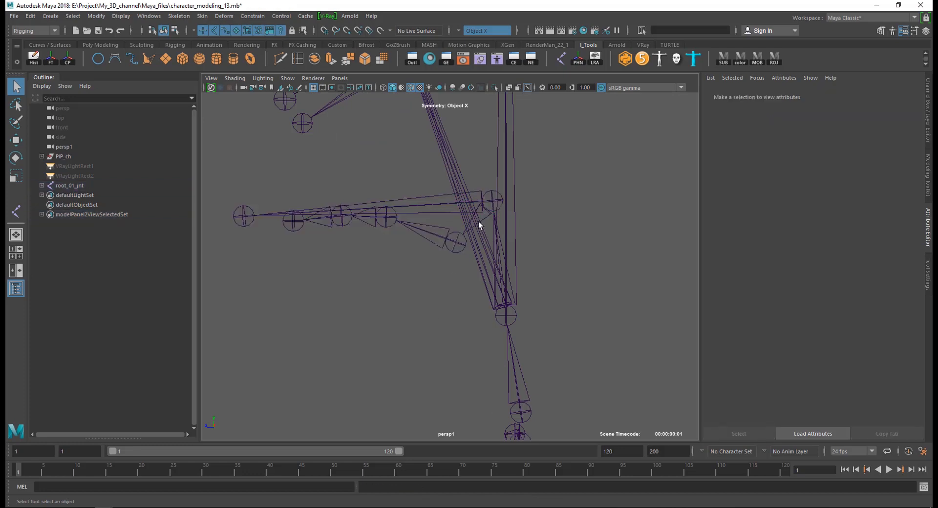
Step: Test the tongue's parenting by rotating the mouth joint, and undo the rotation
left_click(461, 200)
key("e")
left_click_drag(462, 200, 449, 216)
key("ctrl+z")
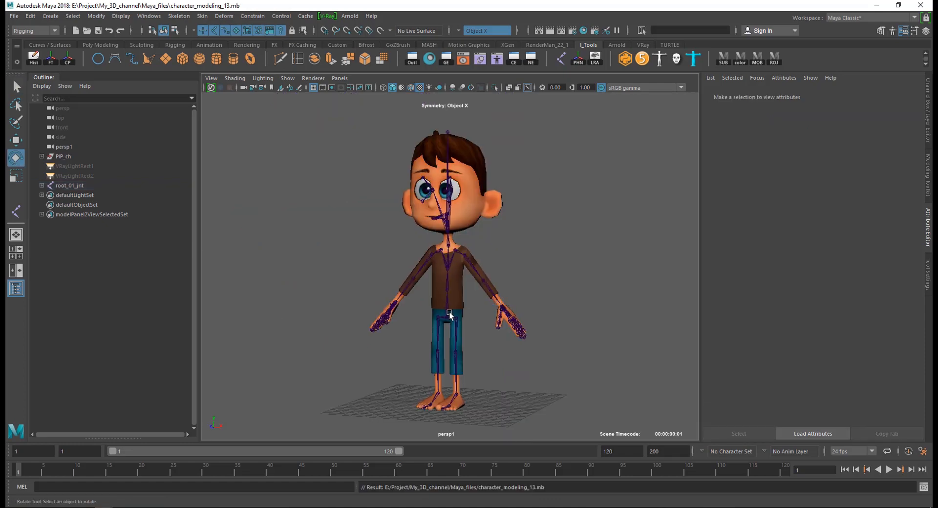
Step: Test-rotate the joints at the character's pelvis, including hips_main_01_jnt, and undo the rotations
left_click(448, 312)
left_click(540, 289)
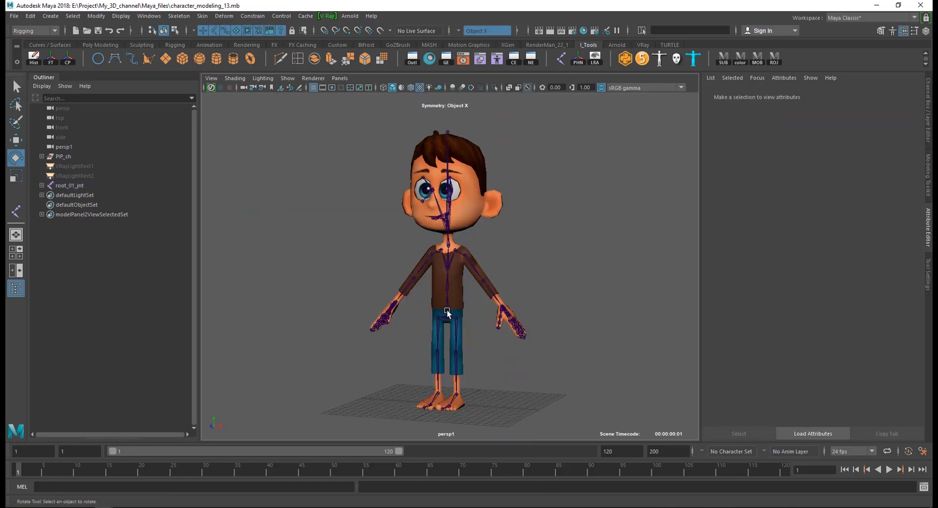
left_click(446, 309)
mouse_move(483, 303)
left_mouse_down()
mouse_move(491, 327)
mouse_move(481, 299)
mouse_move(478, 310)
left_mouse_up()
key("ctrl+z")
key("ctrl+z")
left_click(448, 318)
key("ctrl+z")
key("ctrl+z")
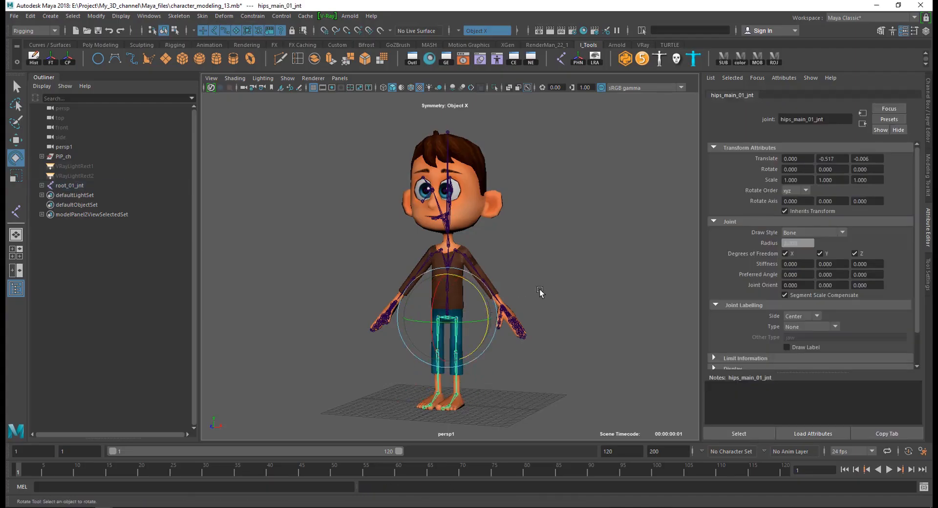
Step: Save the scene with the completed skeleton and view the whole character
key("ctrl+s")
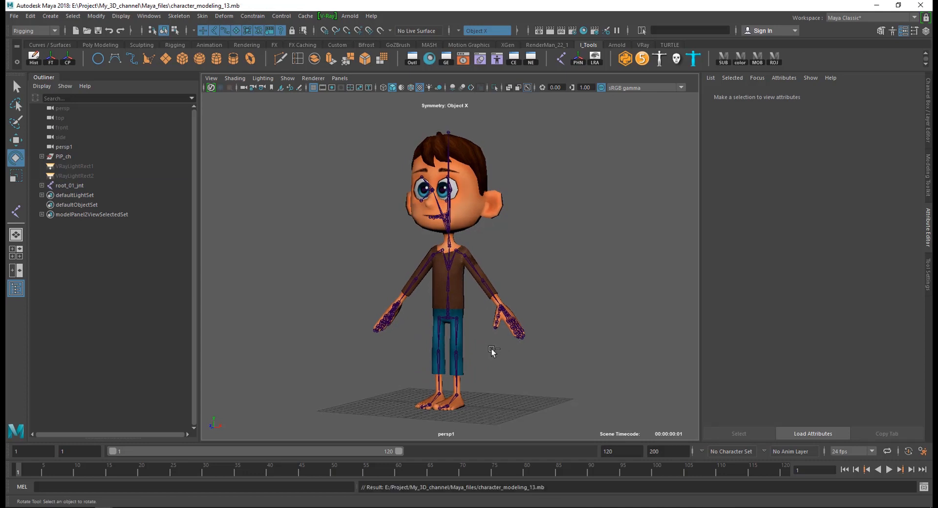
mouse_move(488, 362)
left_mouse_down("alt")
mouse_move(496, 368)
mouse_move(490, 356)
left_mouse_up("alt")
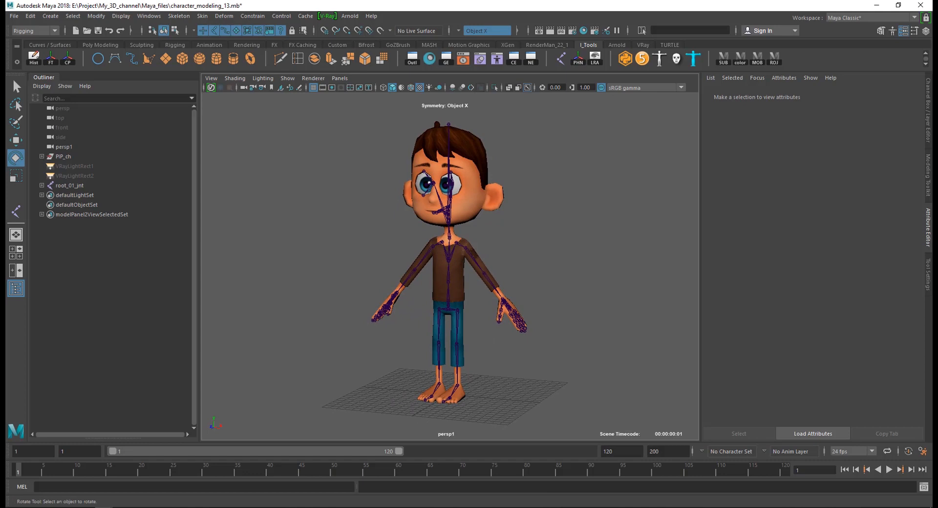